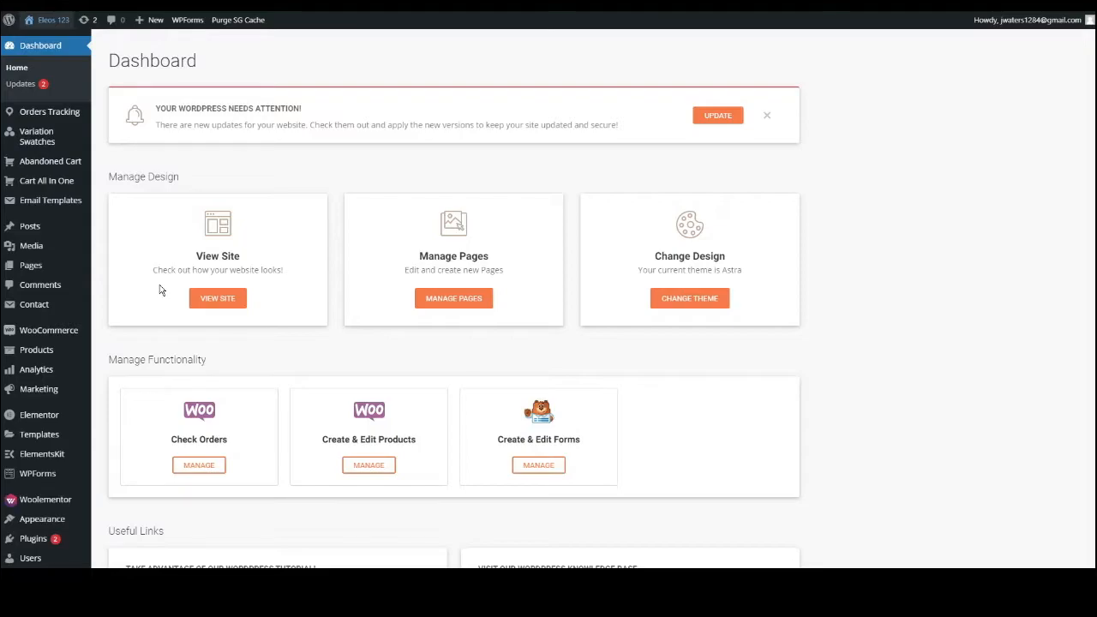
Step: Open the page for adding new plugins and search for "dropshipping"
{"action": "scroll", "coordinate": [160, 284], "scroll_direction": "down", "scroll_amount": 2}
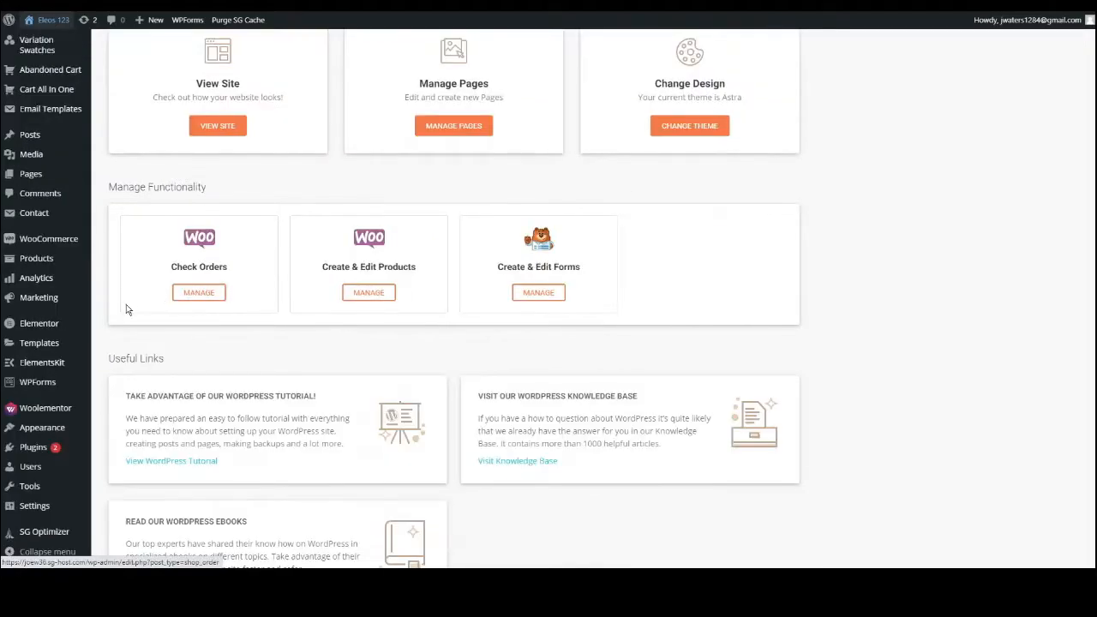
{"action": "mouse_move", "coordinate": [53, 400]}
{"action": "mouse_move", "coordinate": [33, 449]}
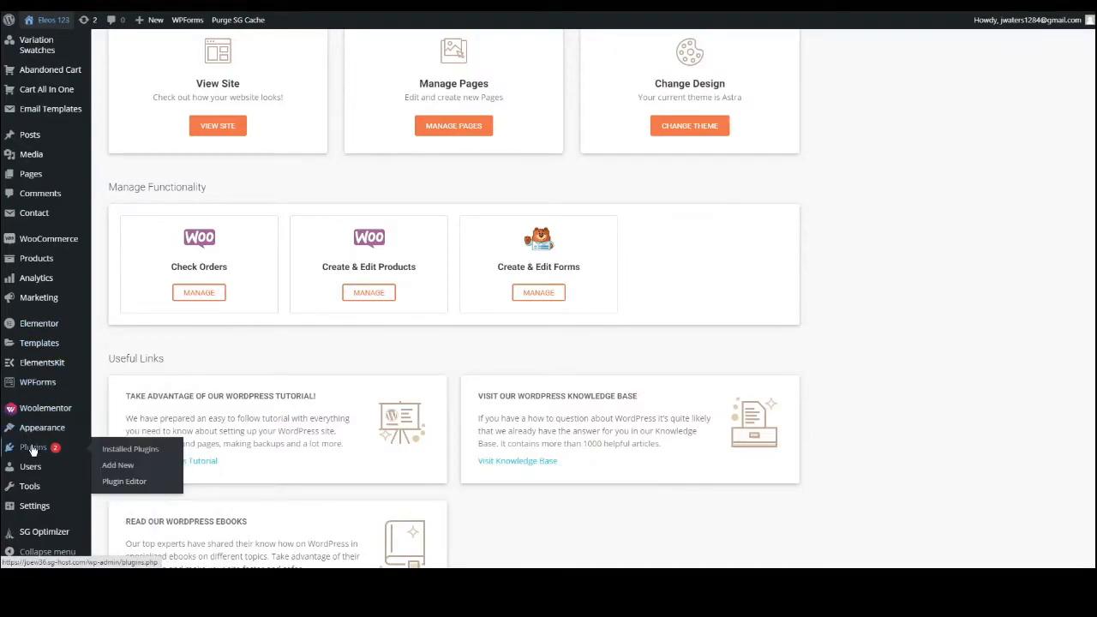
{"action": "left_click", "coordinate": [117, 467]}
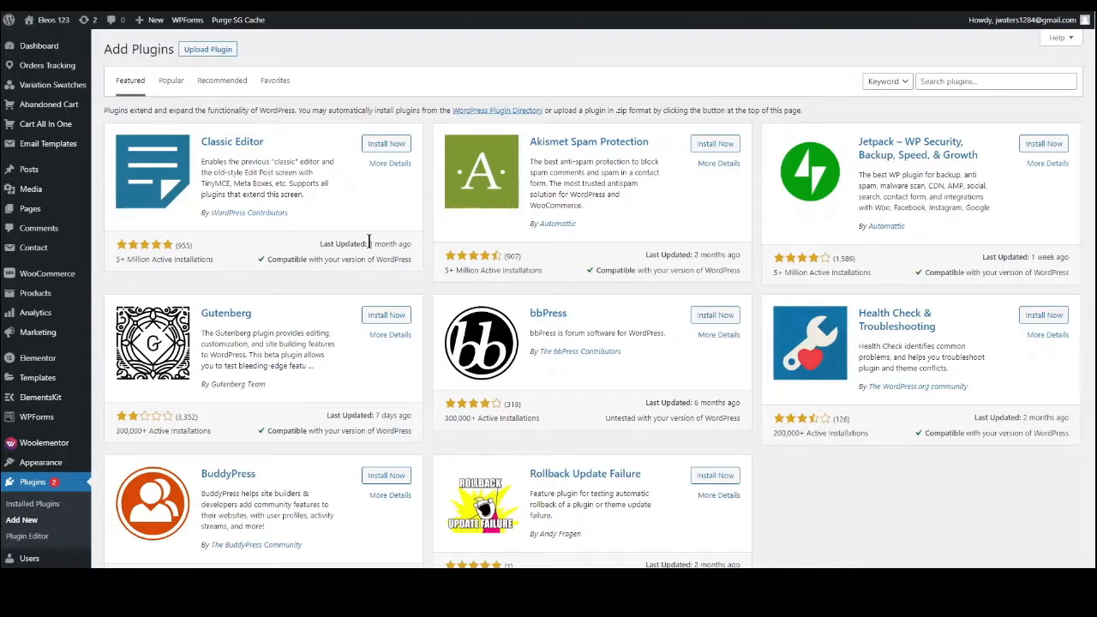
{"action": "left_click", "coordinate": [959, 81]}
{"action": "type", "text": "dropshipping"}
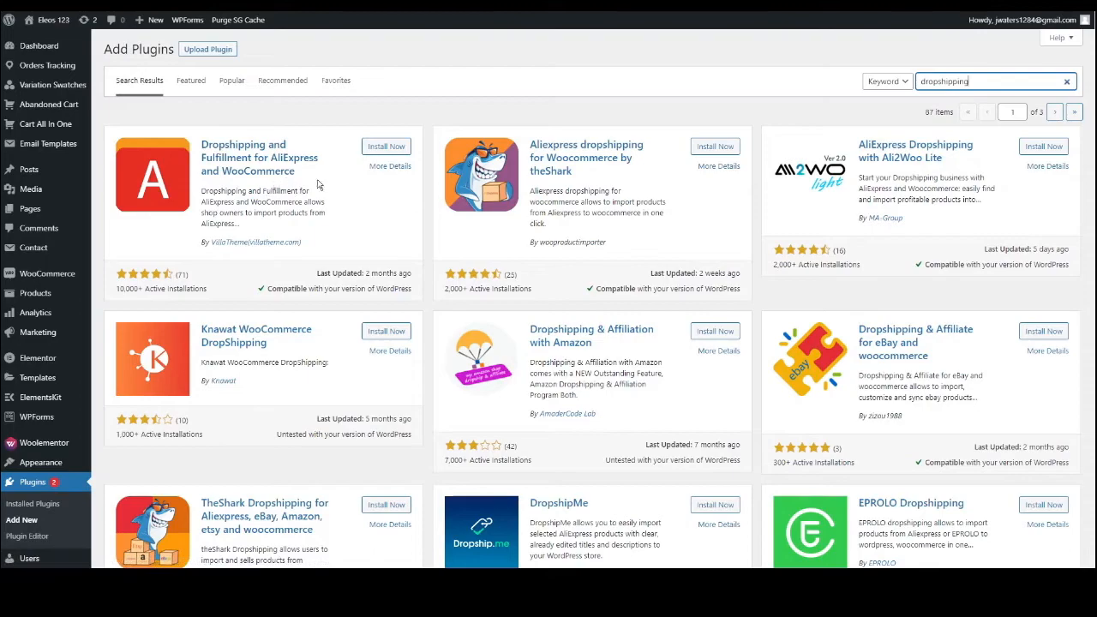
Step: Install and activate the Dropshipping and Fulfillment for AliExpress and WooCommerce plugin, and continue past the wizard's extension configuration
{"action": "left_click", "coordinate": [387, 146]}
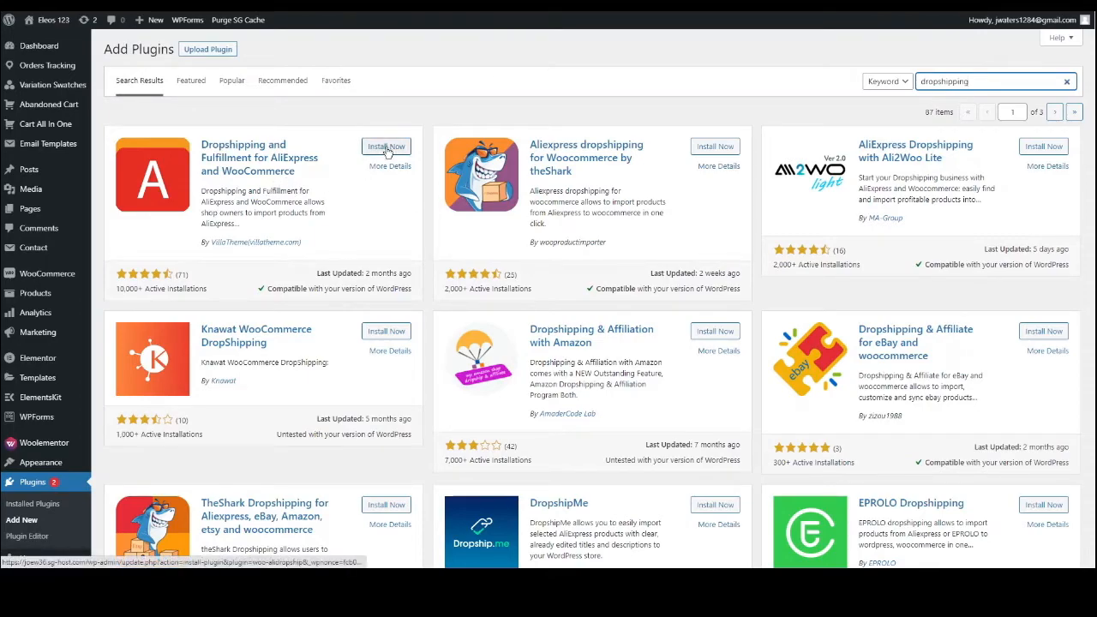
{"action": "left_click", "coordinate": [389, 149]}
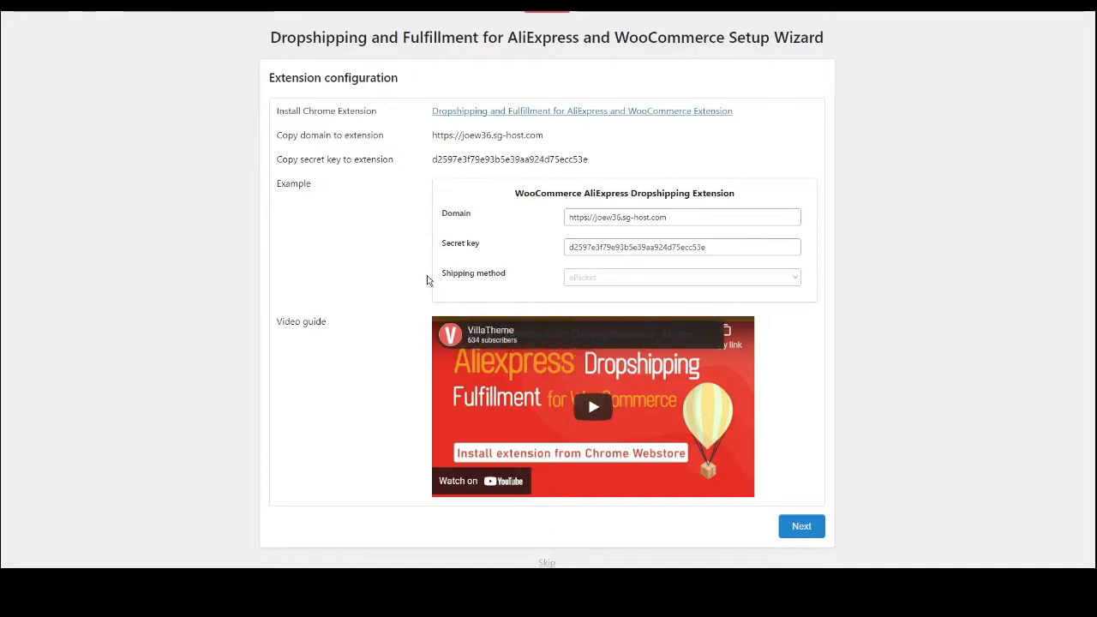
{"action": "left_click", "coordinate": [801, 526]}
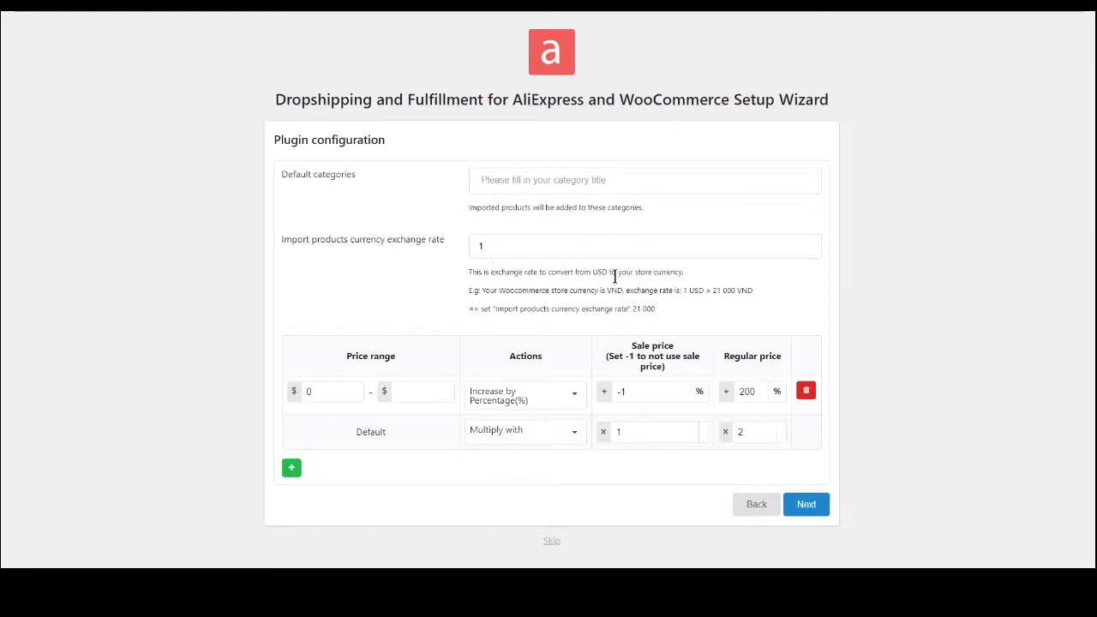
Step: Set the import products currency exchange rate to 0.72
{"action": "left_click", "coordinate": [493, 246]}
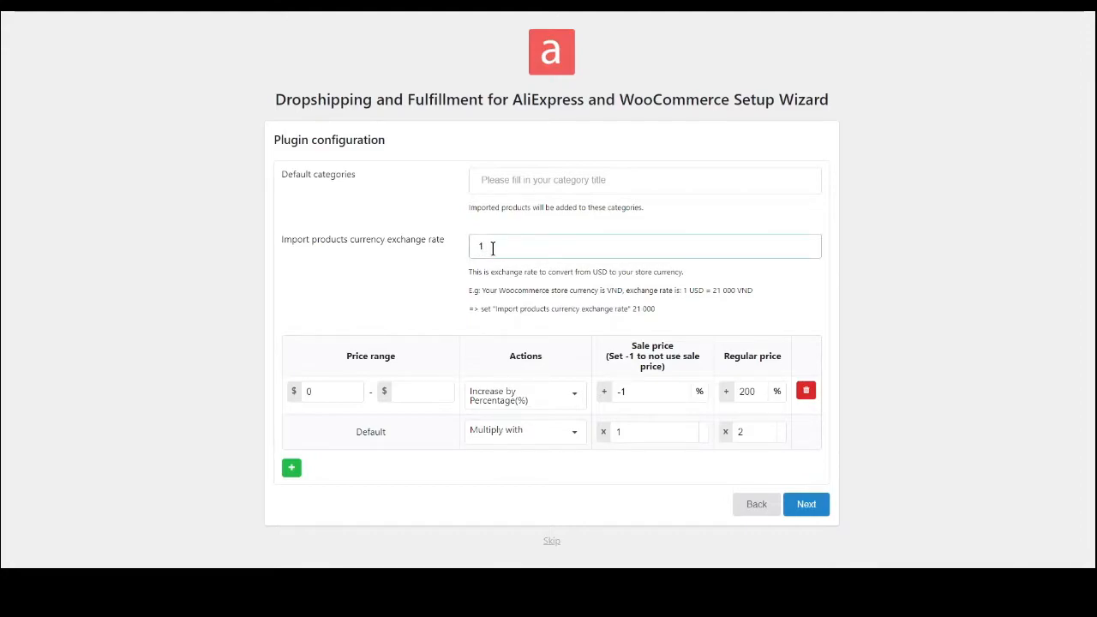
{"action": "key", "text": "BackSpace"}
{"action": "type", "text": "0.72"}
Step: Change the price range's regular price percentage and set the default regular price multiplier to 3
{"action": "left_click", "coordinate": [746, 392]}
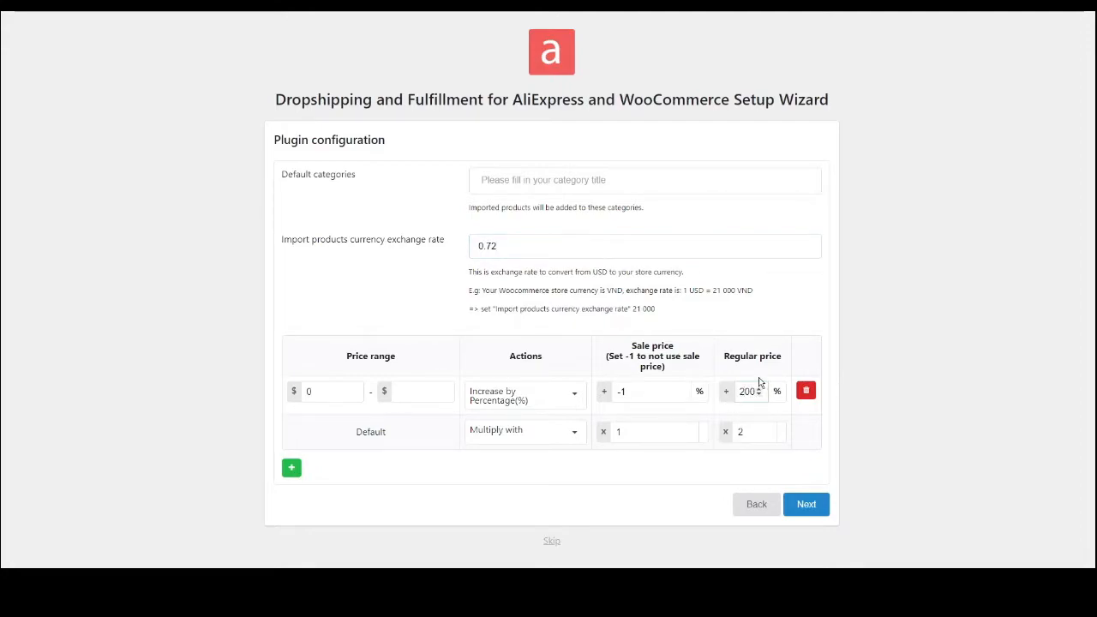
{"action": "key", "text": "BackSpace"}
{"action": "type", "text": "3"}
{"action": "left_click", "coordinate": [747, 434]}
{"action": "key", "text": "BackSpace"}
{"action": "type", "text": "3"}
Step: Set the sale price increase to 200% and its default multiplier to 2, and finish the wizard skipping the recommended plugins
{"action": "left_click_drag", "start_coordinate": [637, 391], "coordinate": [611, 392]}
{"action": "type", "text": "200"}
{"action": "left_click_drag", "start_coordinate": [624, 432], "coordinate": [609, 441]}
{"action": "type", "text": "2"}
{"action": "left_click", "coordinate": [806, 499]}
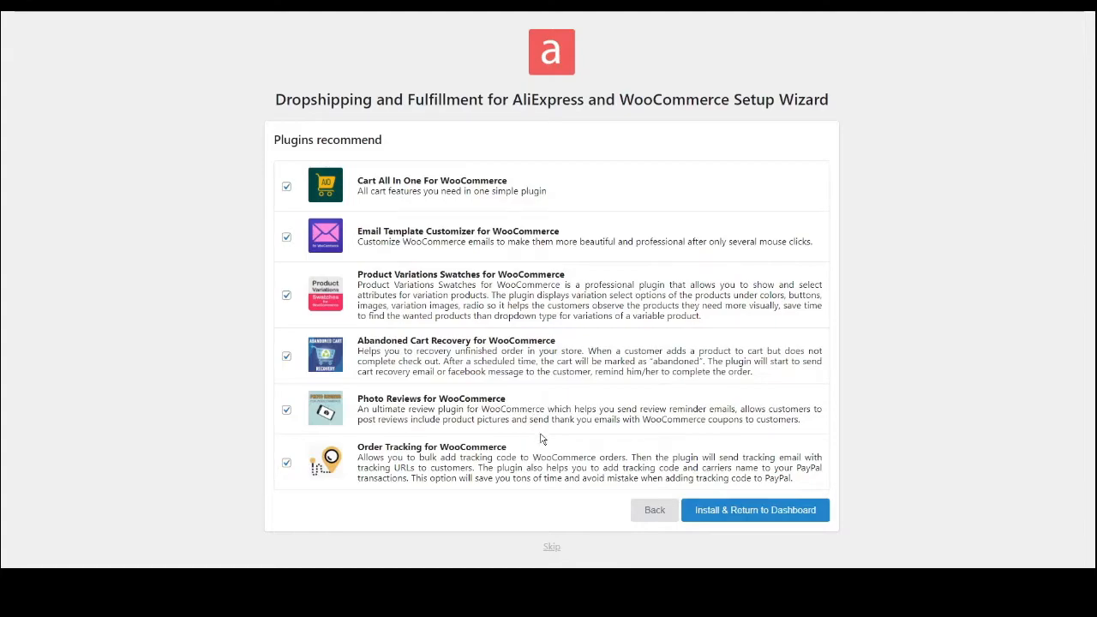
{"action": "left_click", "coordinate": [552, 547]}
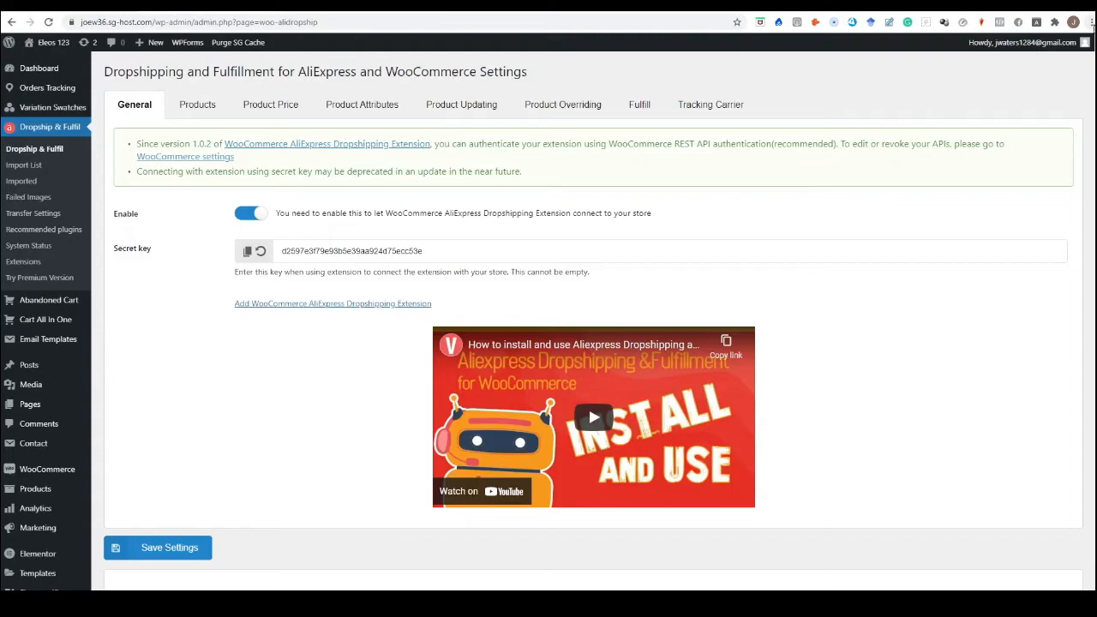
Step: Go from Chrome's extensions page to the Chrome Web Store and open the WooCommerce AliExpress Dropshipping Extension listing
{"action": "left_click", "coordinate": [1091, 23]}
{"action": "mouse_move", "coordinate": [1002, 187]}
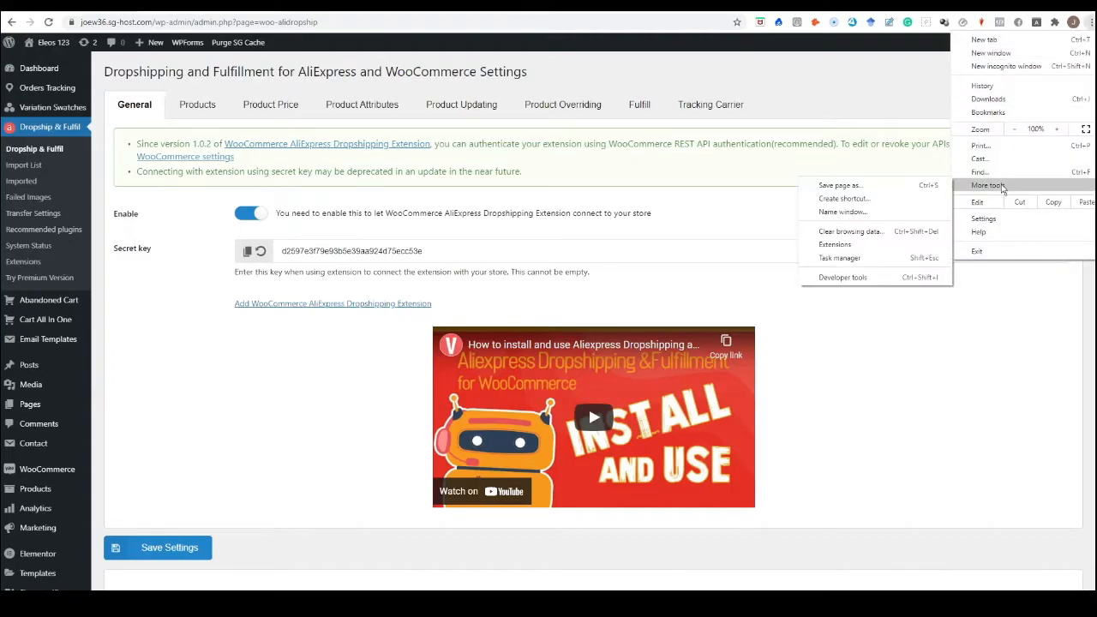
{"action": "left_click", "coordinate": [836, 245]}
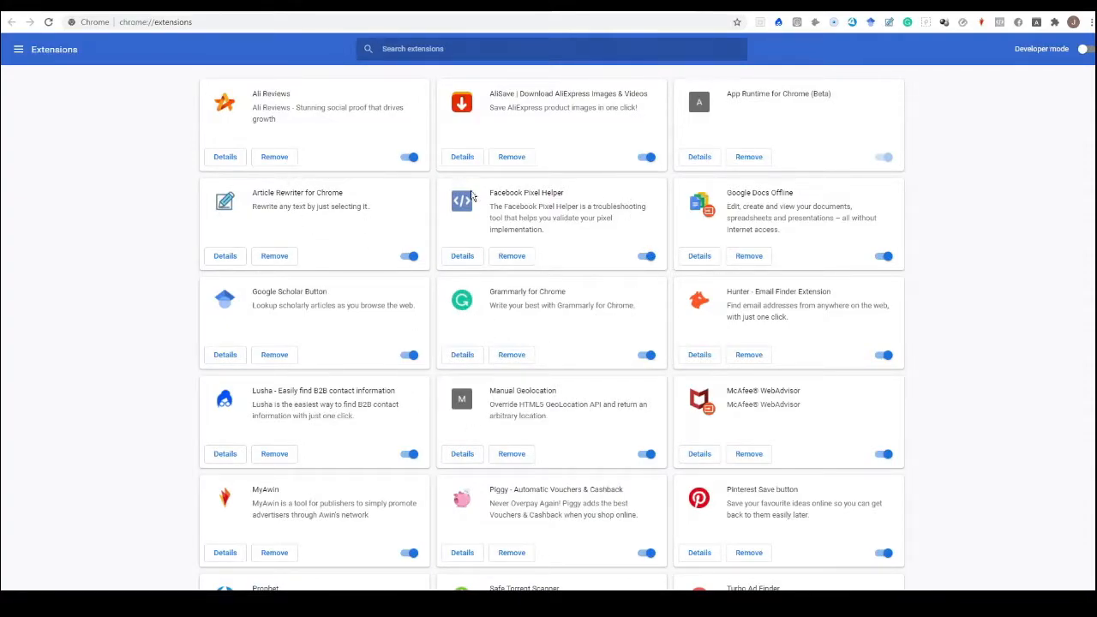
{"action": "left_click", "coordinate": [17, 50]}
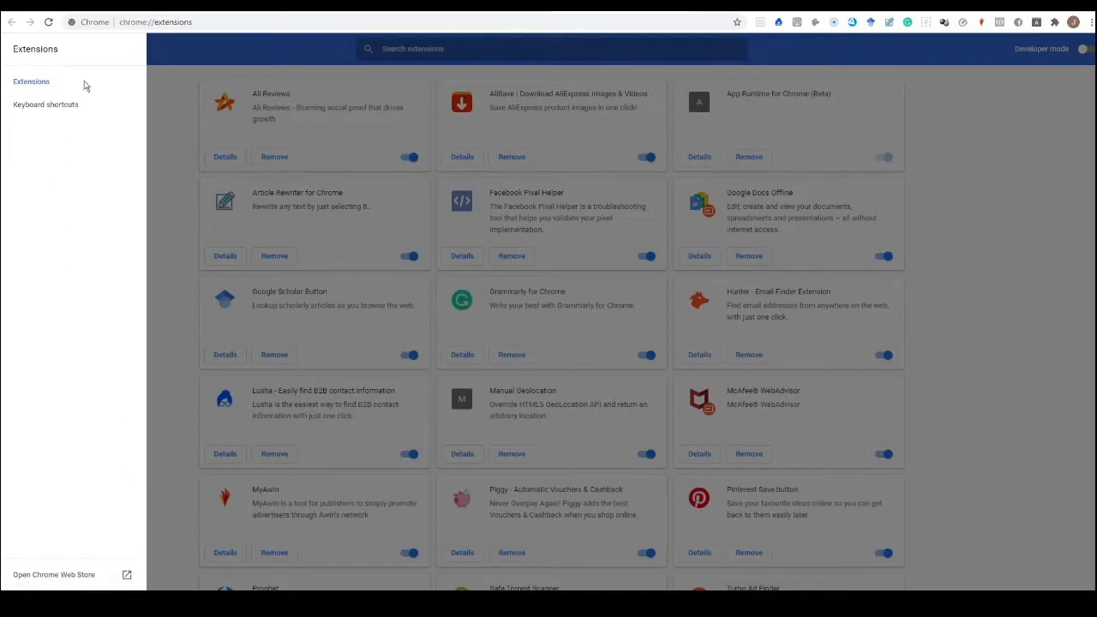
{"action": "left_click", "coordinate": [156, 125]}
{"action": "left_click", "coordinate": [19, 49]}
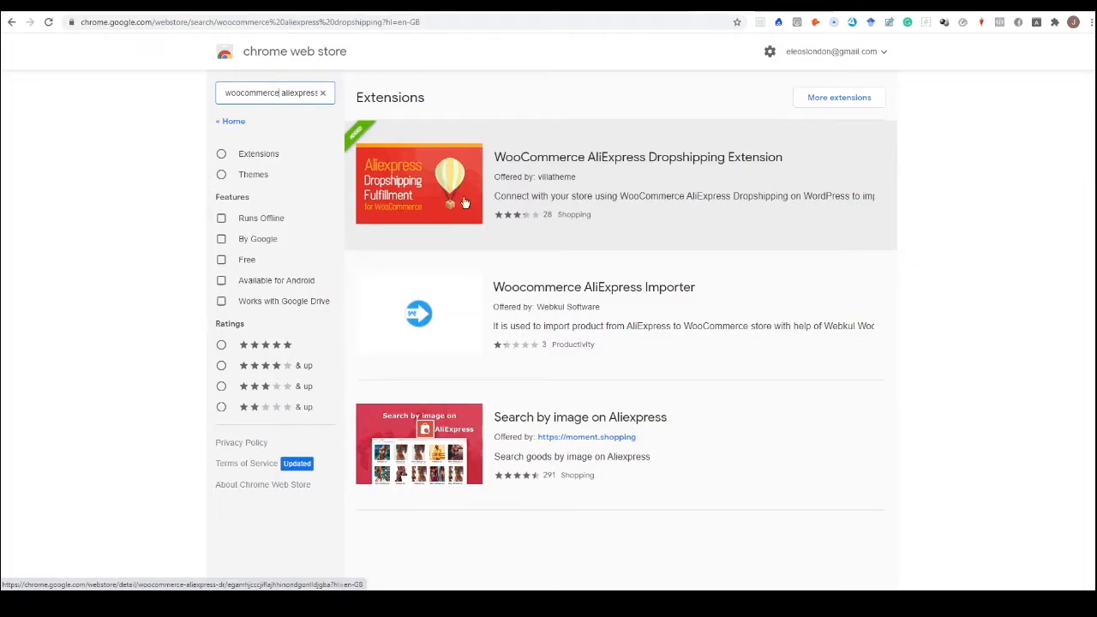
{"action": "left_click", "coordinate": [550, 149]}
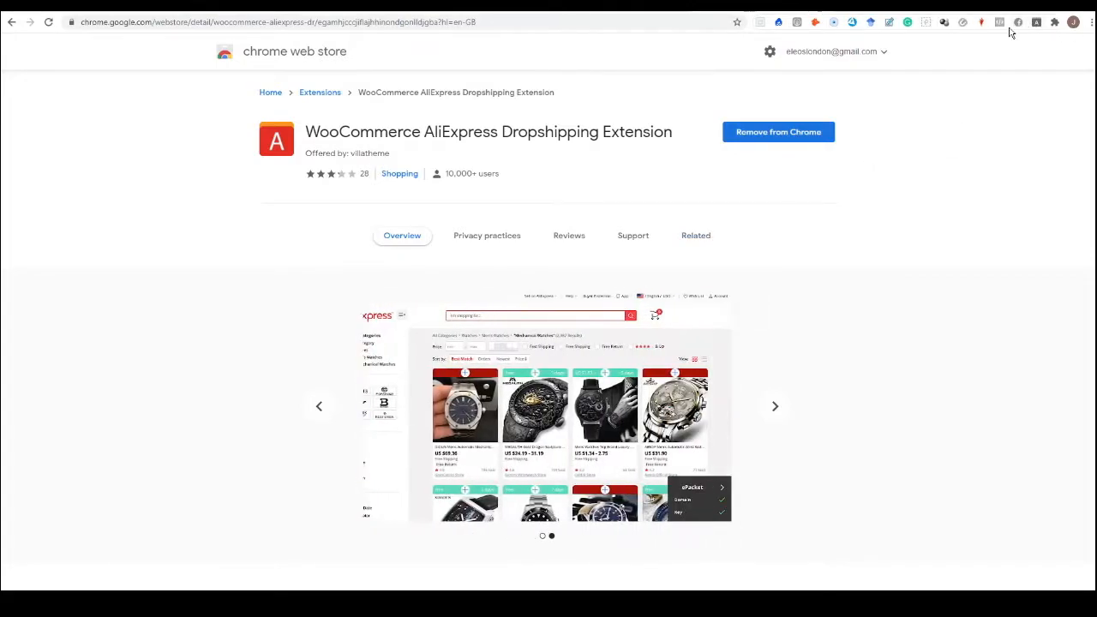
Step: Look through the browser's installed extensions for the WooCommerce AliExpress extension and check which ones are pinned
{"action": "left_click", "coordinate": [1055, 24]}
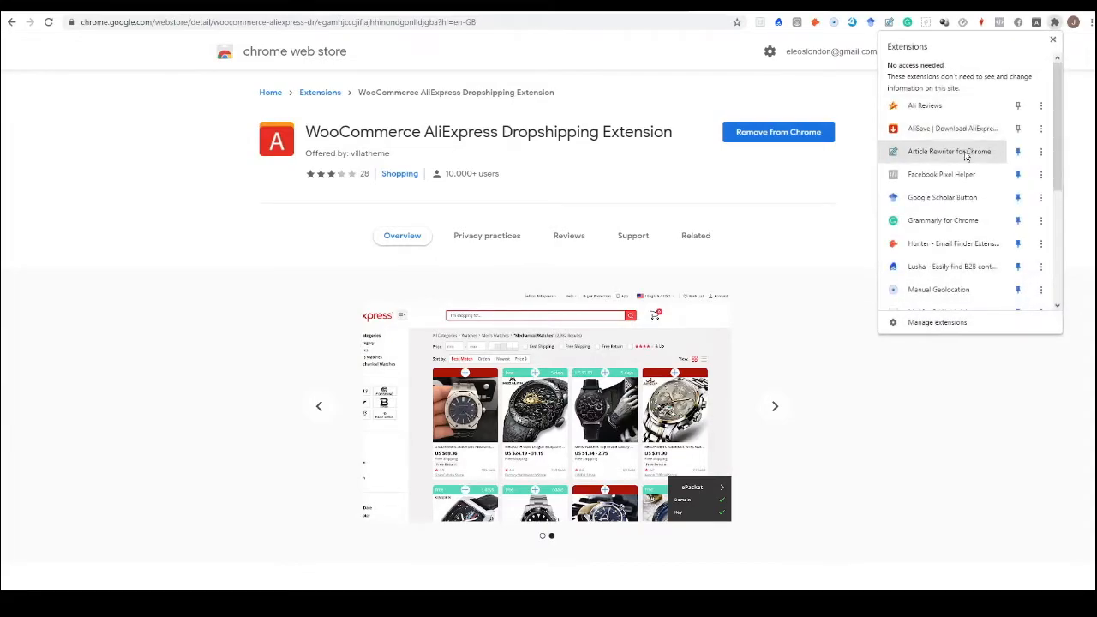
{"action": "scroll", "coordinate": [961, 159], "scroll_direction": "down", "scroll_amount": 2}
{"action": "scroll", "coordinate": [961, 161], "scroll_direction": "down", "scroll_amount": 3}
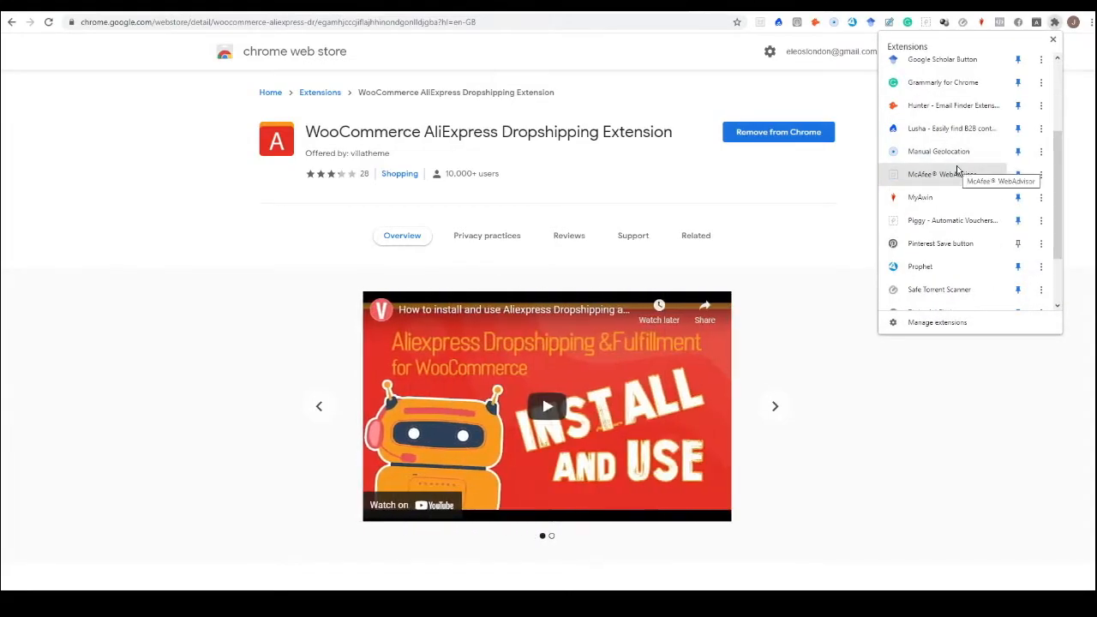
{"action": "scroll", "coordinate": [958, 174], "scroll_direction": "down", "scroll_amount": 1}
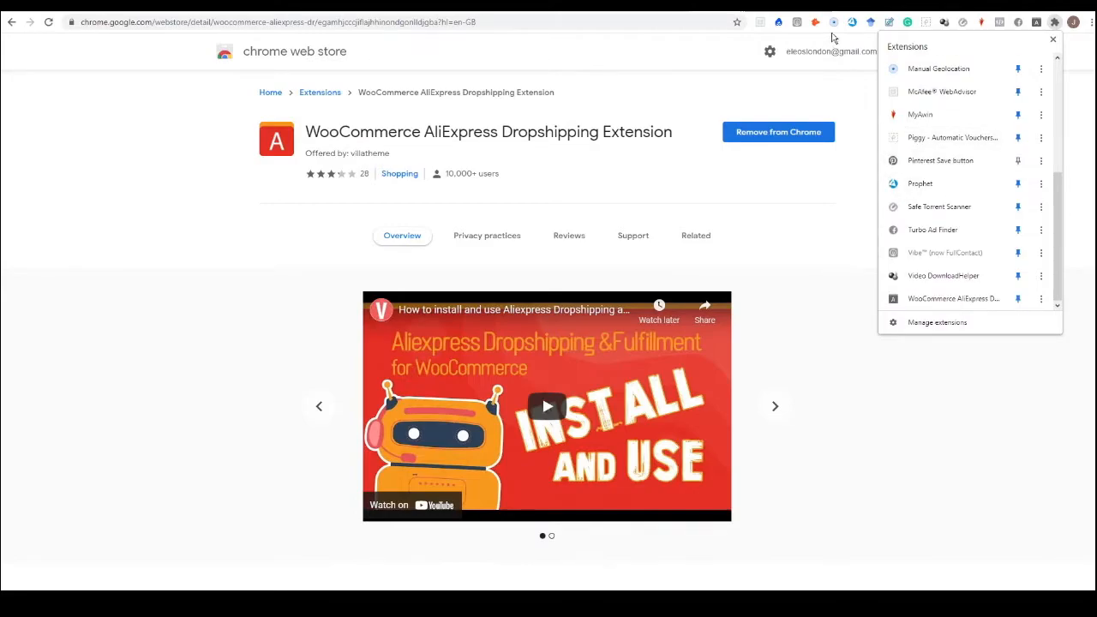
{"action": "scroll", "coordinate": [993, 198], "scroll_direction": "down", "scroll_amount": 1}
{"action": "scroll", "coordinate": [987, 206], "scroll_direction": "up", "scroll_amount": 5}
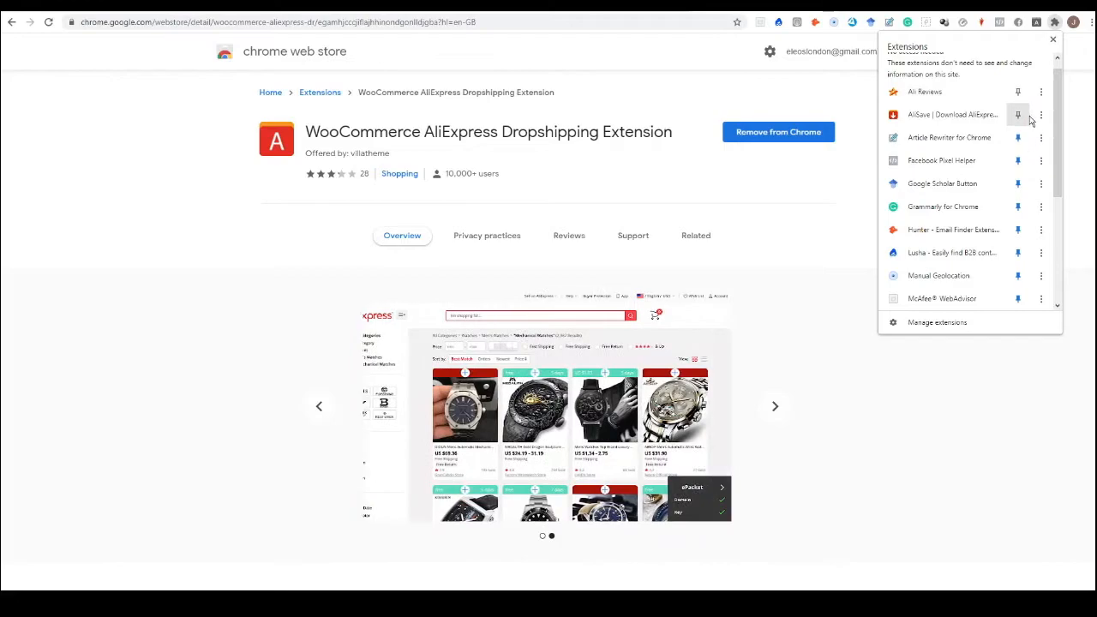
{"action": "scroll", "coordinate": [1019, 176], "scroll_direction": "down", "scroll_amount": 5}
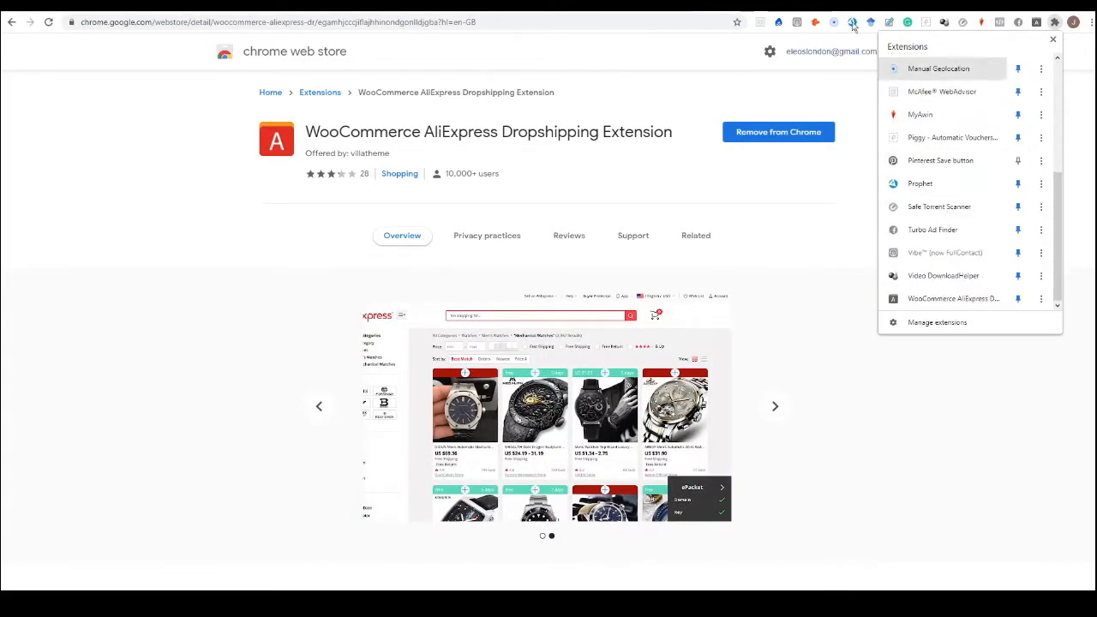
{"action": "left_click", "coordinate": [814, 228]}
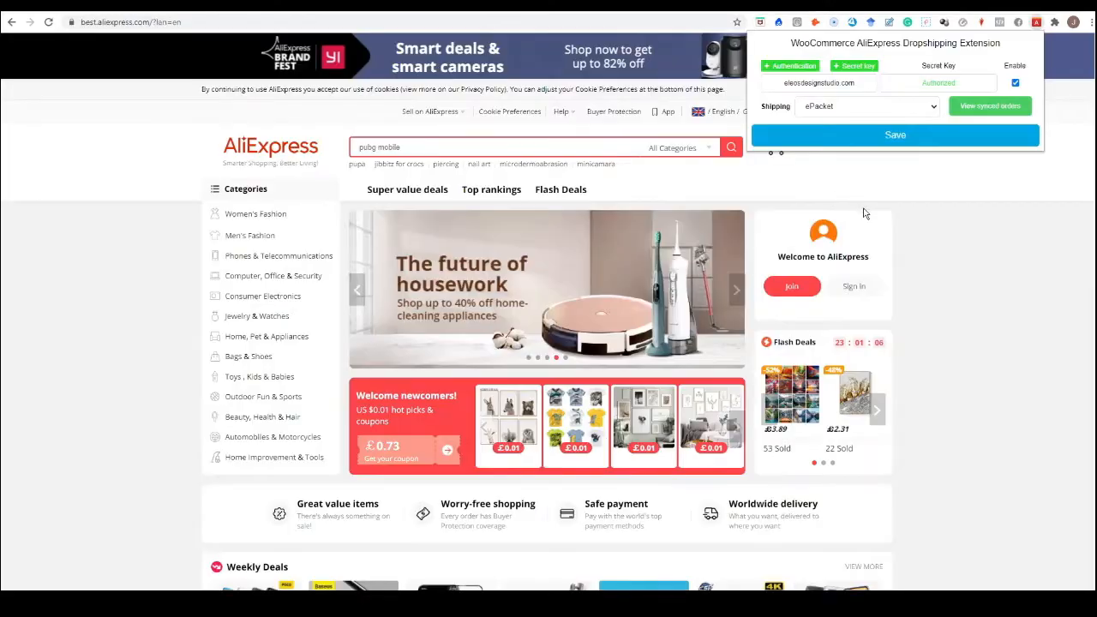
Step: Add the domain joew36.sg-host.com to the dropshipping extension using authentication and approve its access to the store
{"action": "left_click", "coordinate": [1036, 26]}
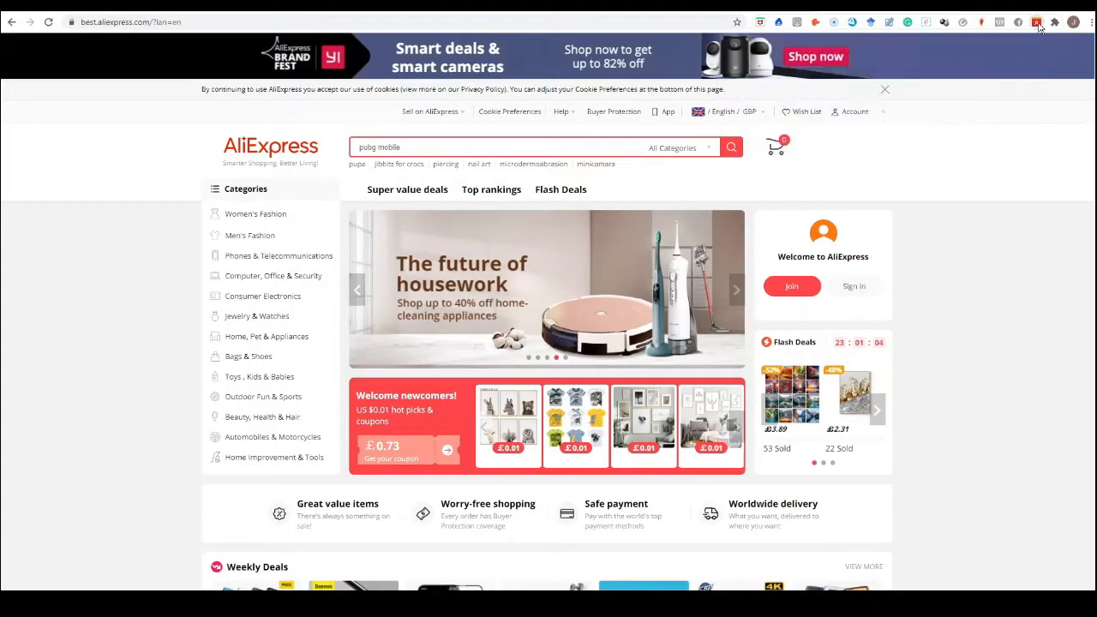
{"action": "left_click", "coordinate": [1036, 24]}
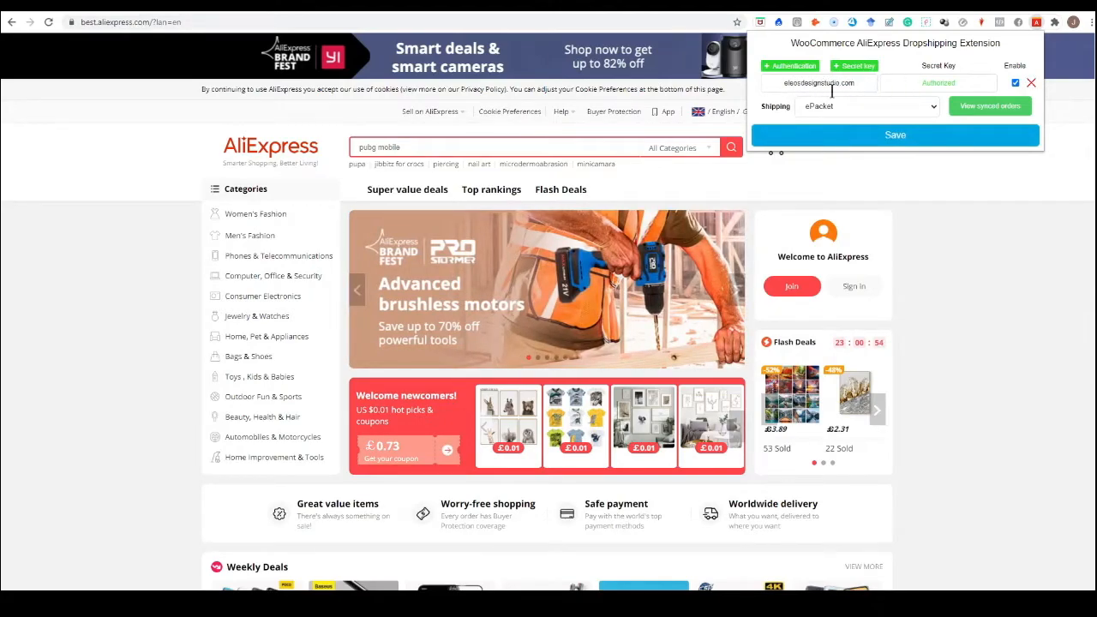
{"action": "left_click", "coordinate": [783, 67]}
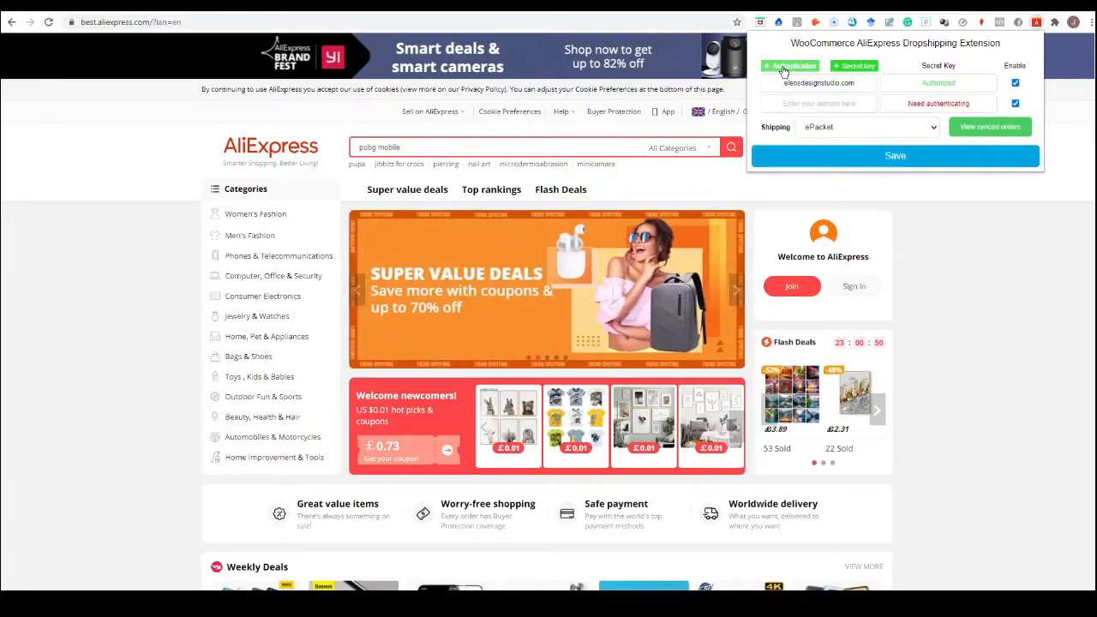
{"action": "left_click", "coordinate": [813, 104]}
{"action": "type", "text": "joew36.sg-host.com"}
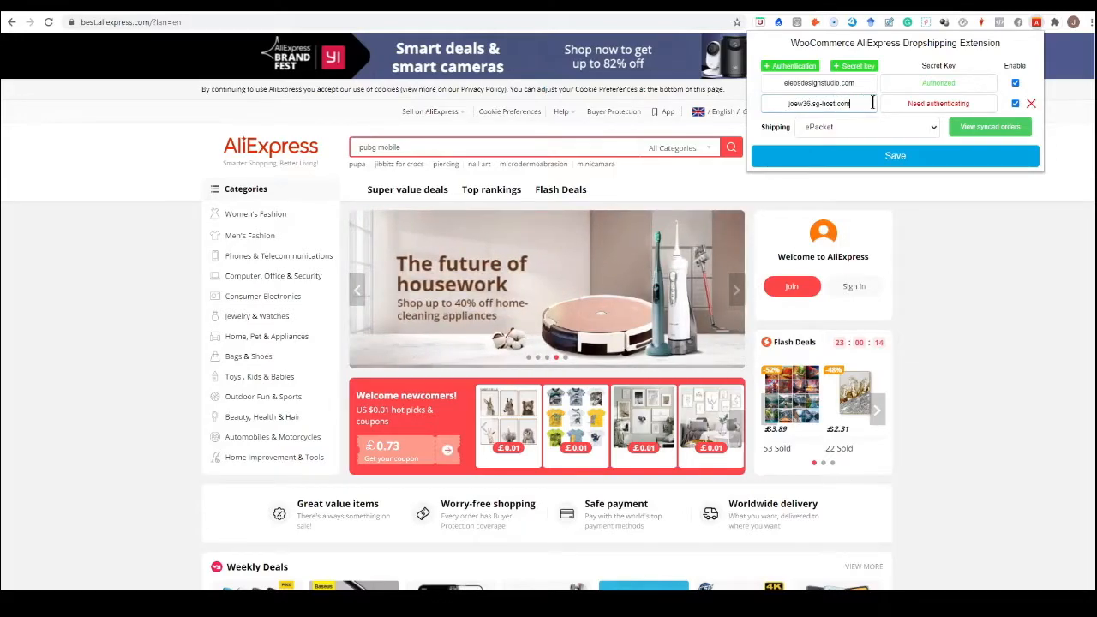
{"action": "left_click", "coordinate": [942, 104]}
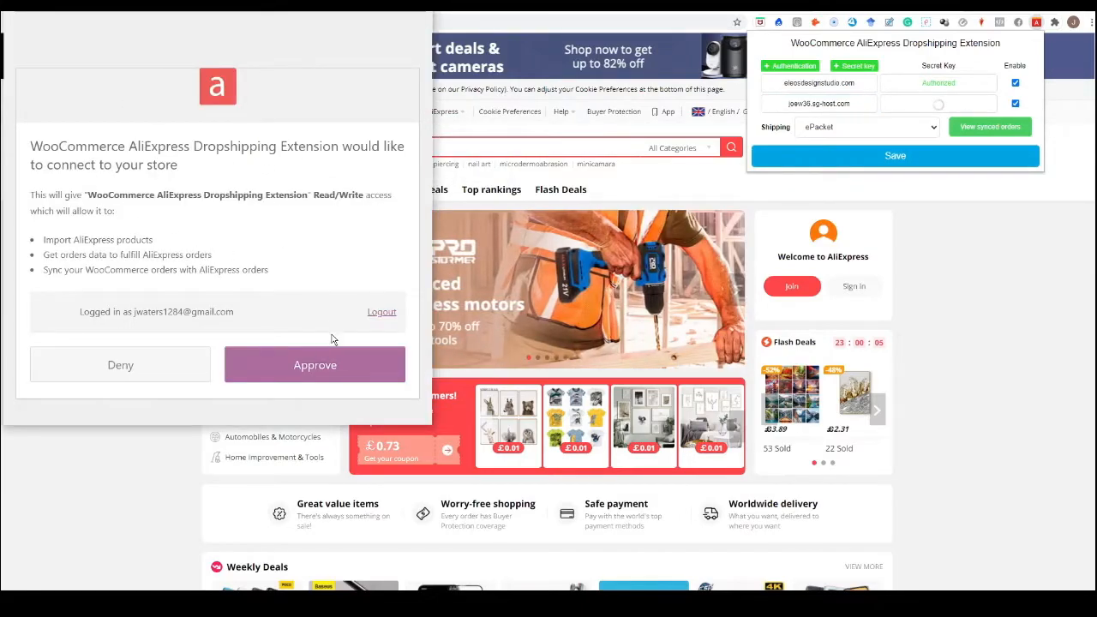
{"action": "left_click", "coordinate": [315, 366]}
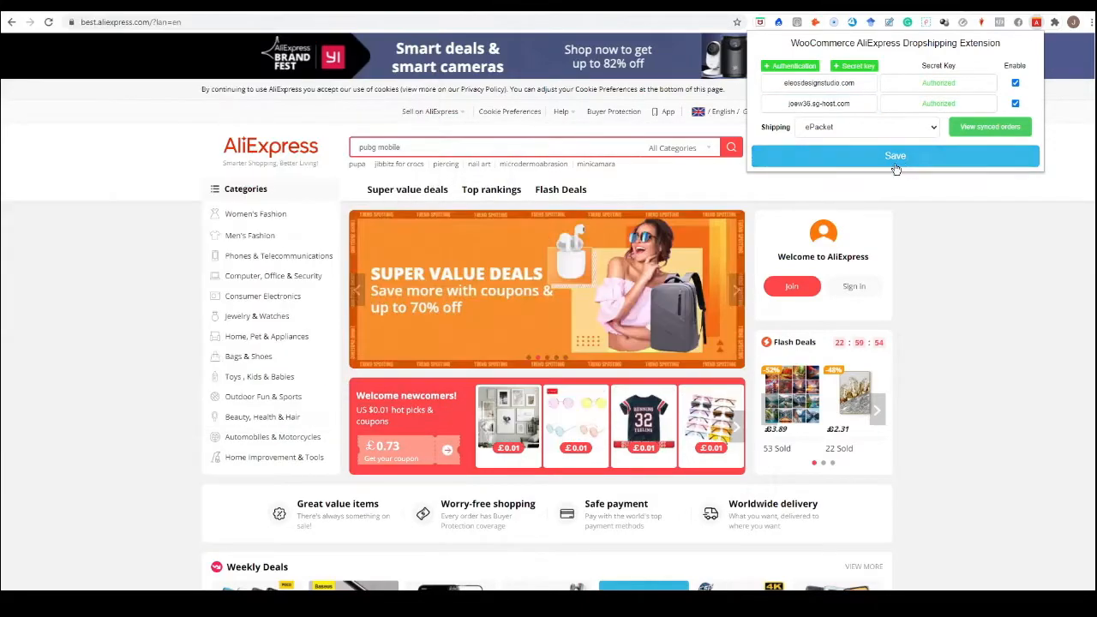
Step: Disable the eleosdesignstudio.com domain in the dropshipping extension and save its settings
{"action": "left_click", "coordinate": [1015, 84]}
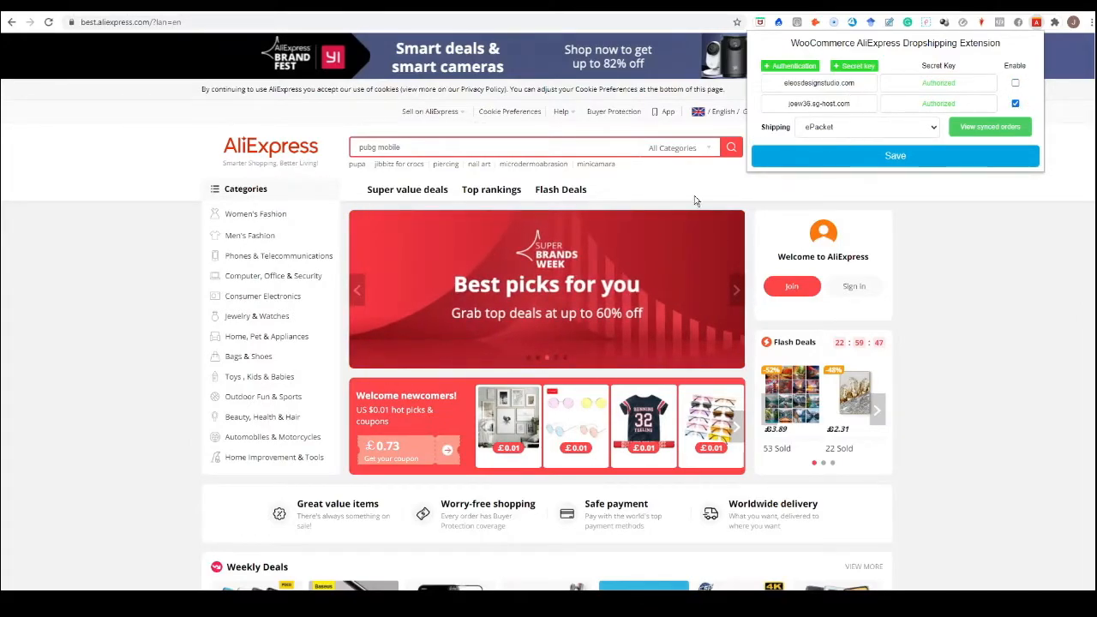
{"action": "left_click", "coordinate": [908, 155]}
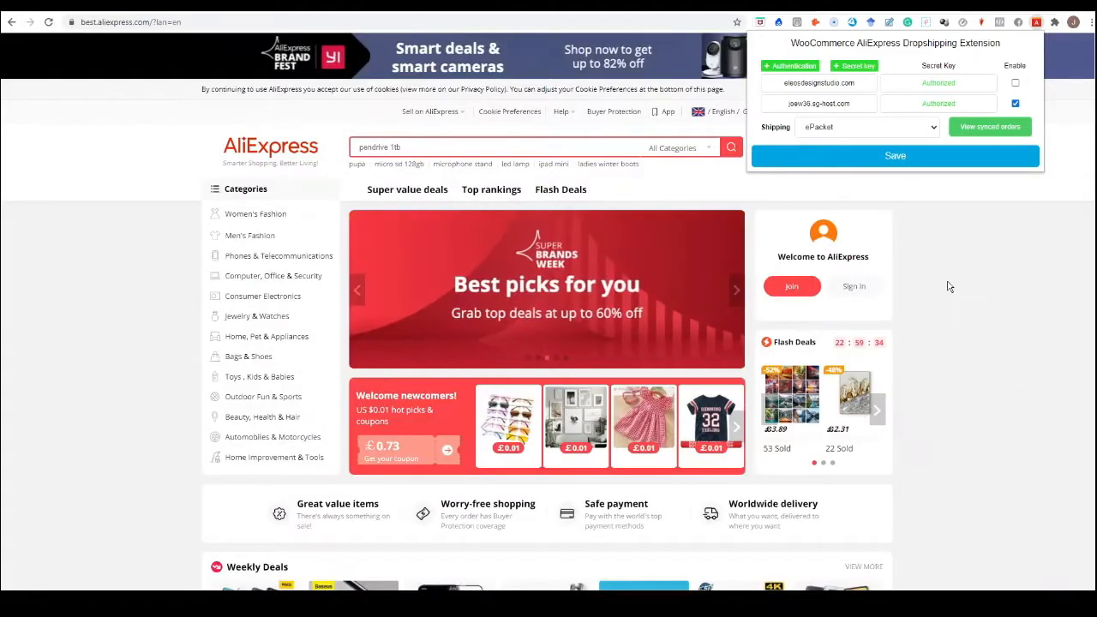
{"action": "left_click", "coordinate": [900, 308]}
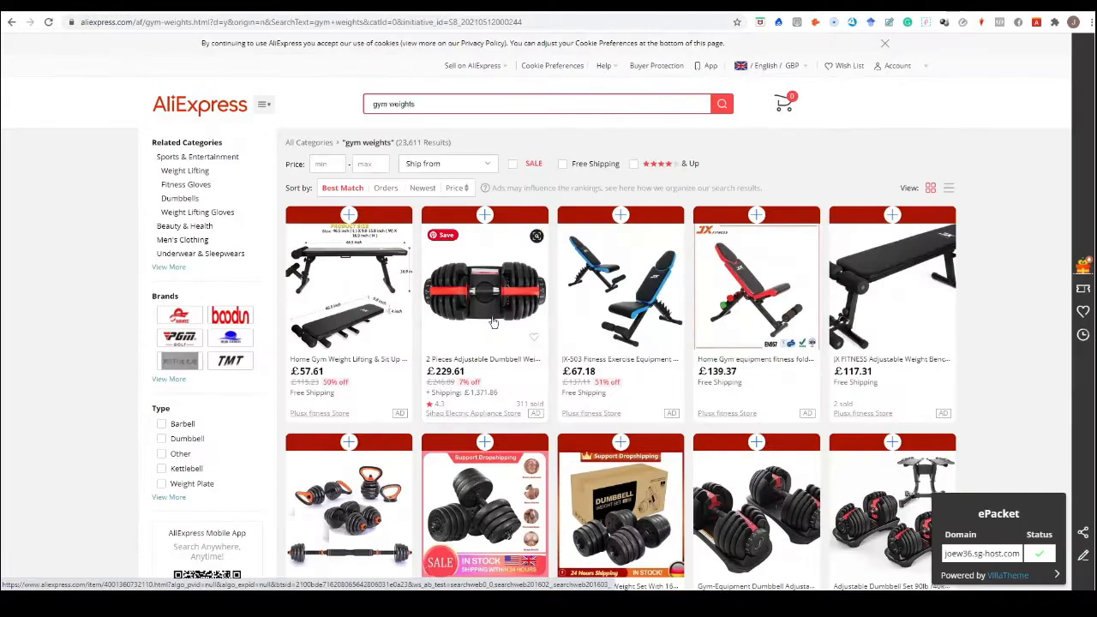
Step: Browse the AliExpress search results for gym weights to examine products available for import
{"action": "scroll", "coordinate": [469, 304], "scroll_direction": "down", "scroll_amount": 1}
{"action": "scroll", "coordinate": [470, 304], "scroll_direction": "up", "scroll_amount": 1}
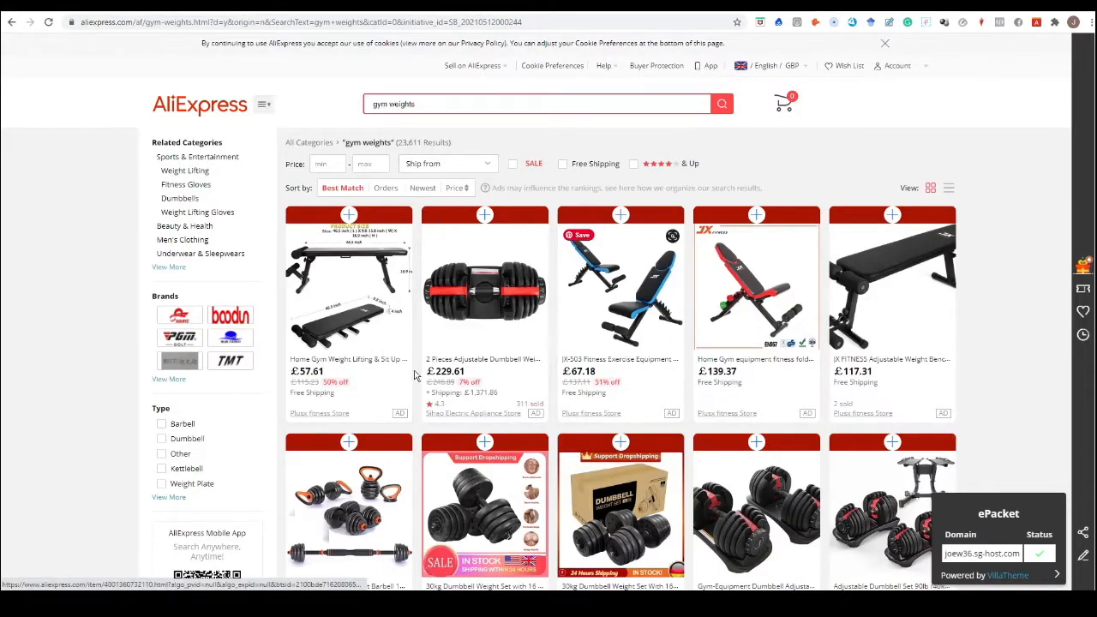
{"action": "scroll", "coordinate": [414, 377], "scroll_direction": "down", "scroll_amount": 1}
{"action": "scroll", "coordinate": [429, 381], "scroll_direction": "up", "scroll_amount": 1}
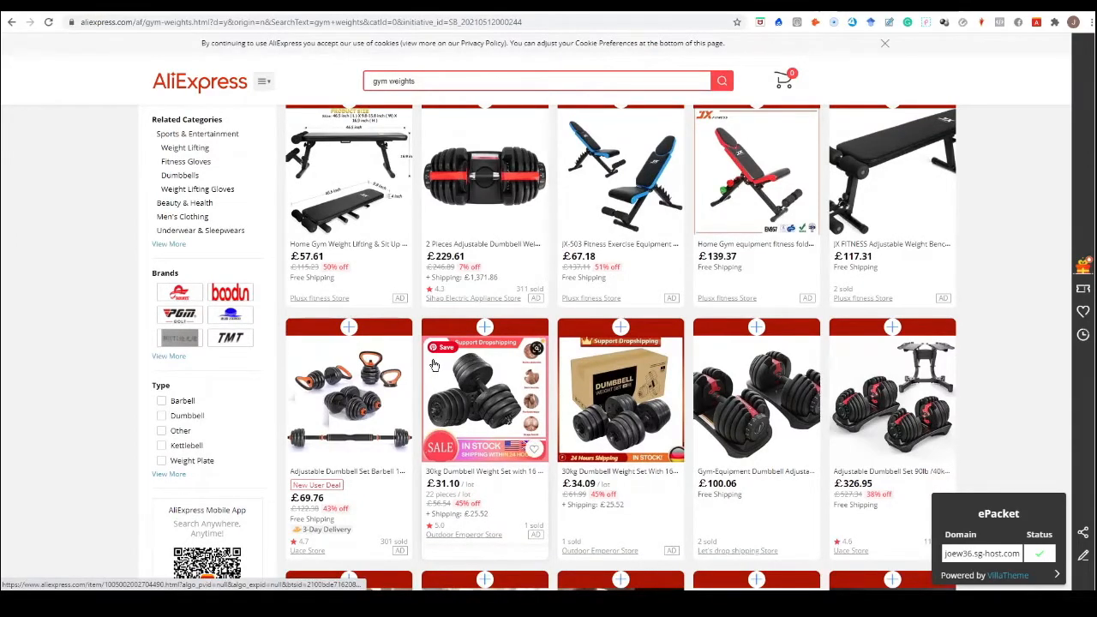
{"action": "scroll", "coordinate": [437, 360], "scroll_direction": "up", "scroll_amount": 1}
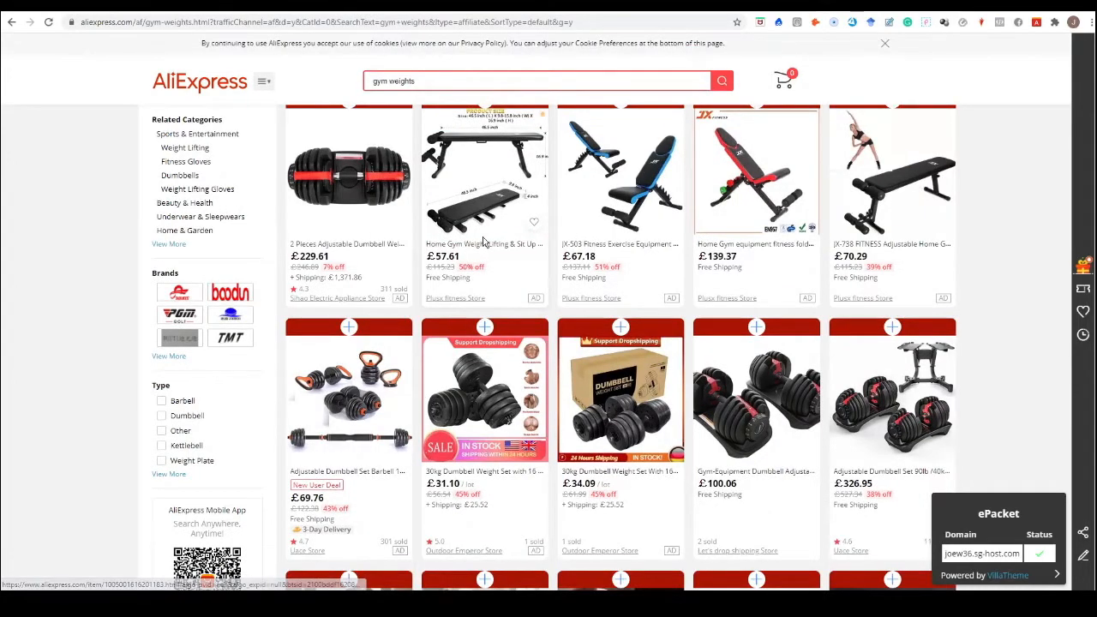
{"action": "scroll", "coordinate": [484, 240], "scroll_direction": "up", "scroll_amount": 1}
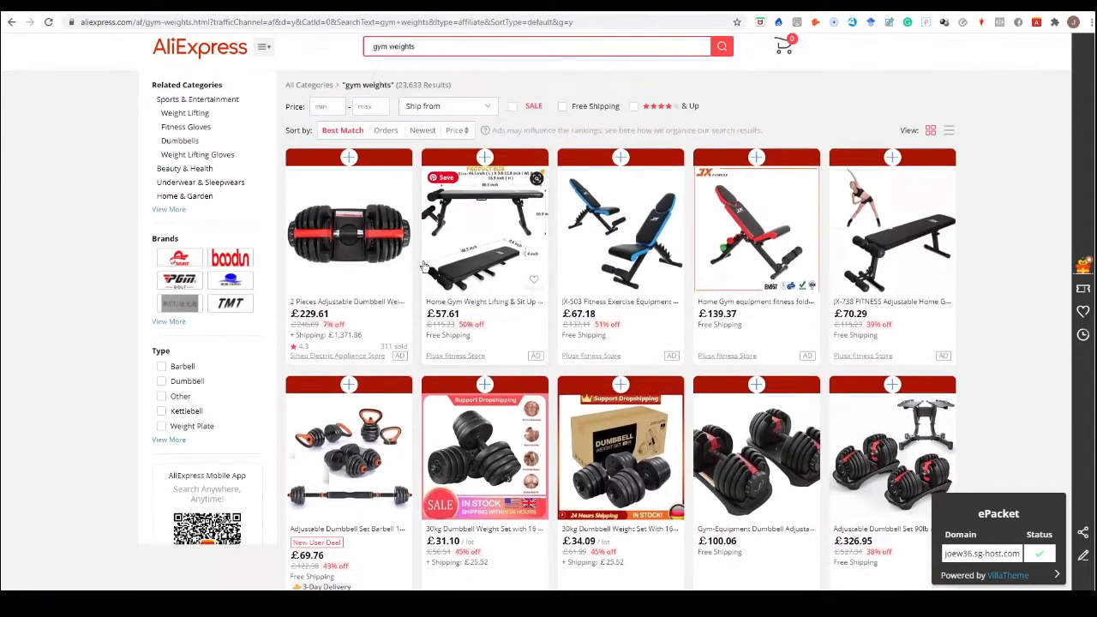
Step: Add the 2 Pieces Adjustable Dumbbell, JX-503 bench, folding home gym bench, £100.06 Gym-Equipment Dumbbell and 90lb adjustable dumbbell set to the import list
{"action": "left_click", "coordinate": [349, 158]}
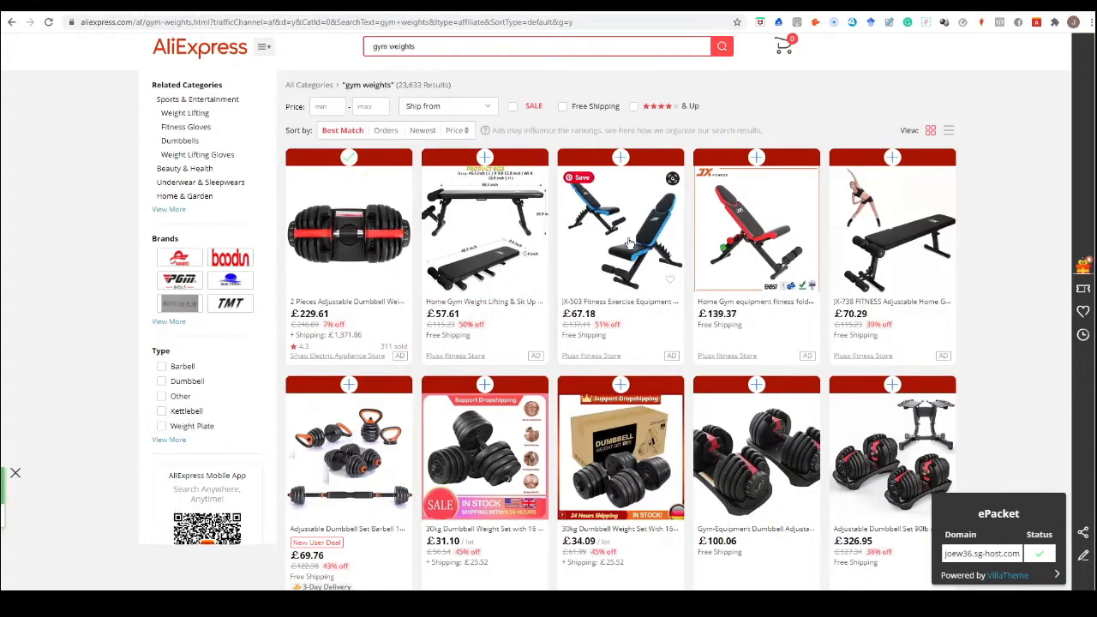
{"action": "left_click", "coordinate": [622, 161]}
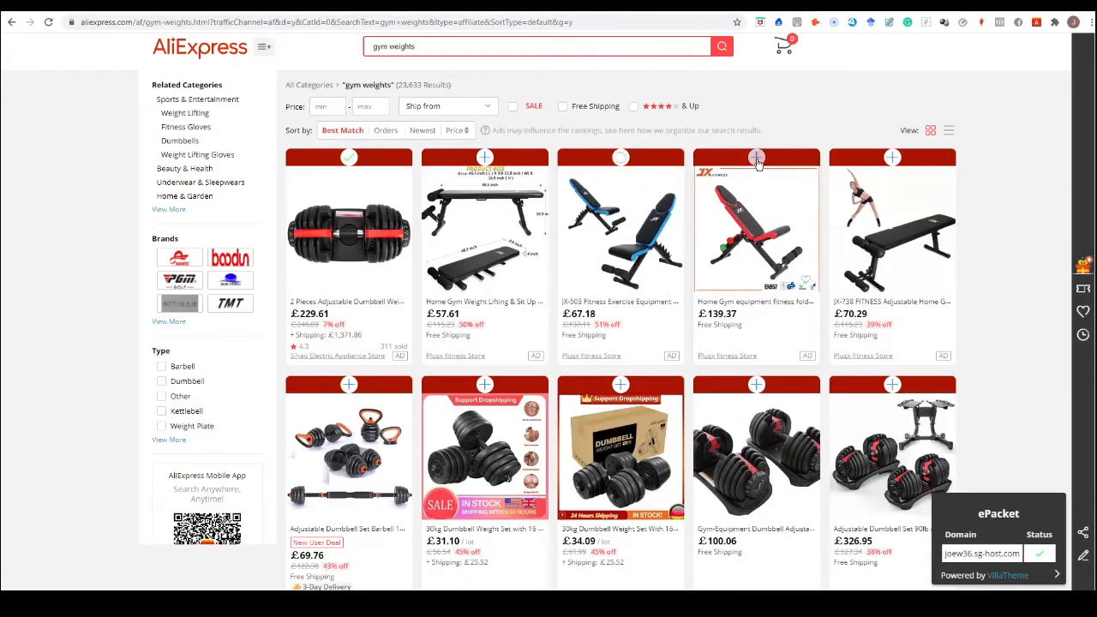
{"action": "scroll", "coordinate": [744, 250], "scroll_direction": "down", "scroll_amount": 2}
{"action": "left_click", "coordinate": [756, 270]}
{"action": "left_click", "coordinate": [892, 270]}
Step: Add both 30kg Dumbbell Weight Sets, the £3.62 Gym-Equipment Dumbbell Weight and the Lock-Clamp Dumbbell to the import list
{"action": "scroll", "coordinate": [514, 240], "scroll_direction": "down", "scroll_amount": 2}
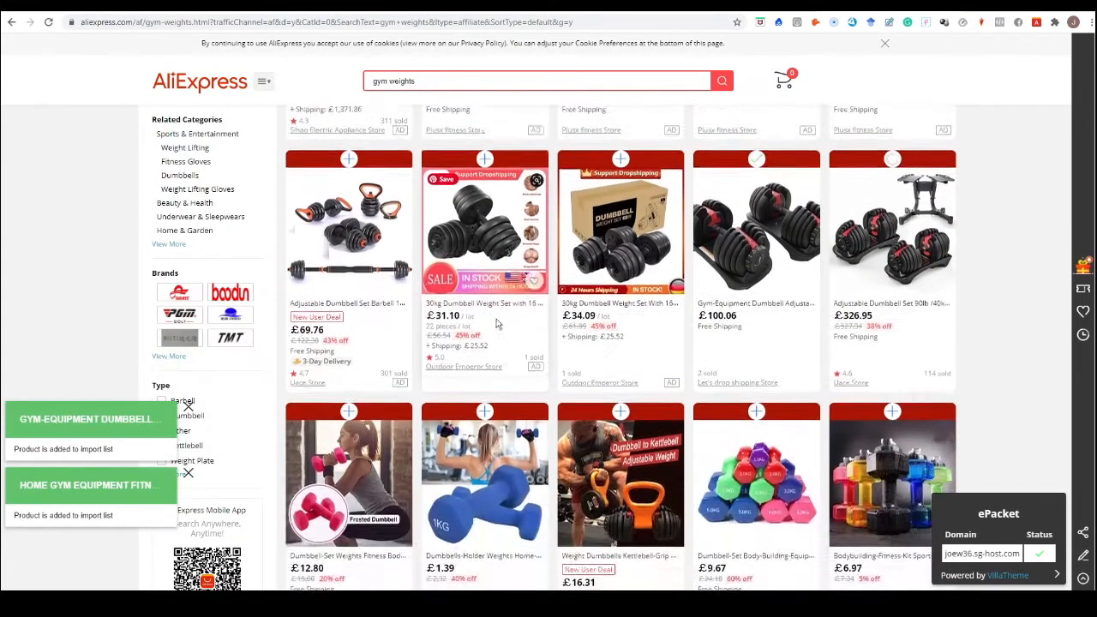
{"action": "left_click", "coordinate": [484, 154]}
{"action": "left_click", "coordinate": [621, 154]}
{"action": "scroll", "coordinate": [600, 174], "scroll_direction": "down", "scroll_amount": 3}
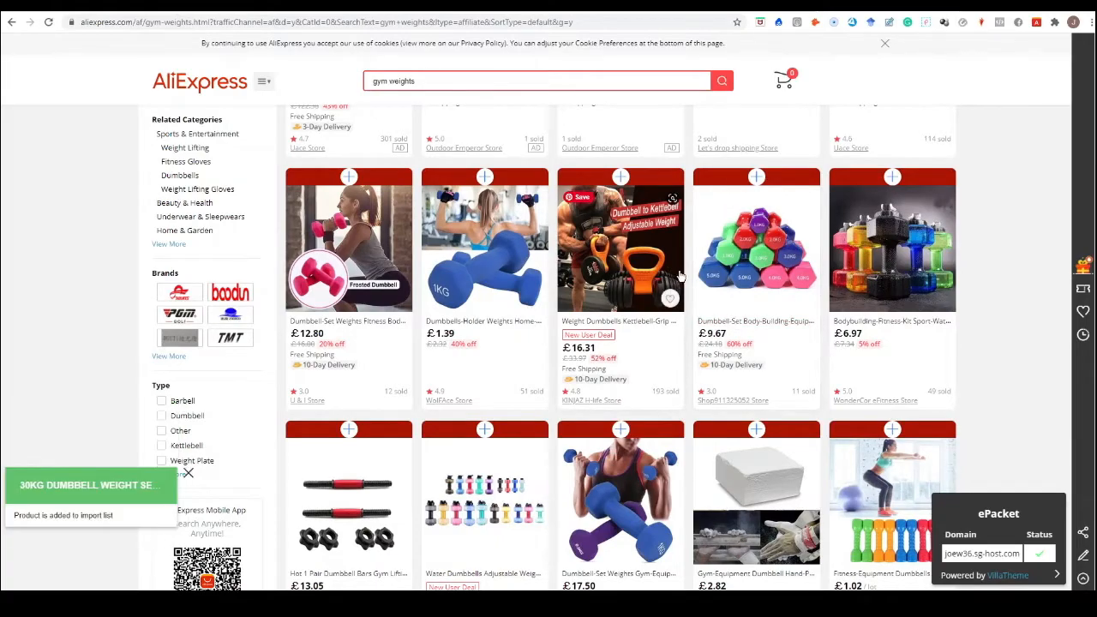
{"action": "scroll", "coordinate": [620, 188], "scroll_direction": "down", "scroll_amount": 2}
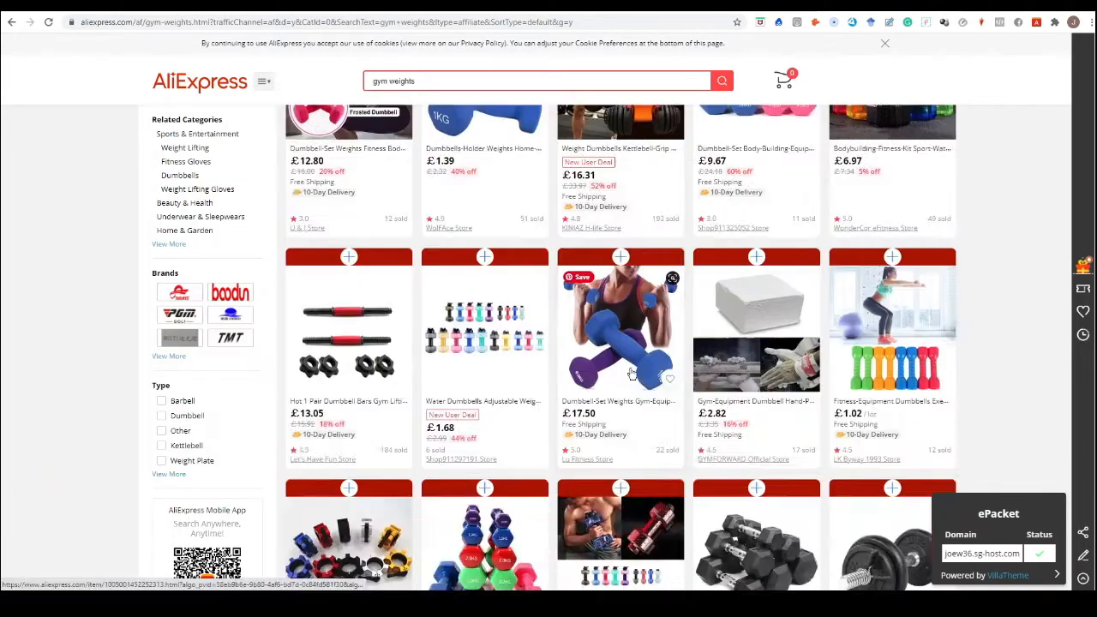
{"action": "scroll", "coordinate": [612, 372], "scroll_direction": "down", "scroll_amount": 2}
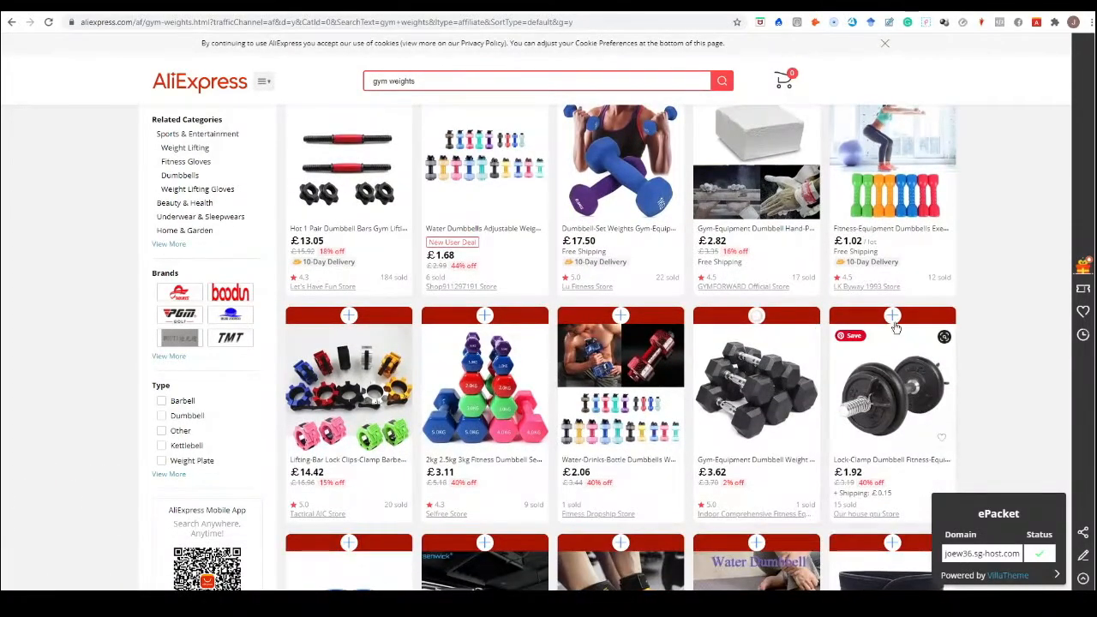
Step: Add the £26.65 adjustable Dumbbell-Weight-Set in the last row of the first results page to the import list
{"action": "scroll", "coordinate": [677, 392], "scroll_direction": "down", "scroll_amount": 3}
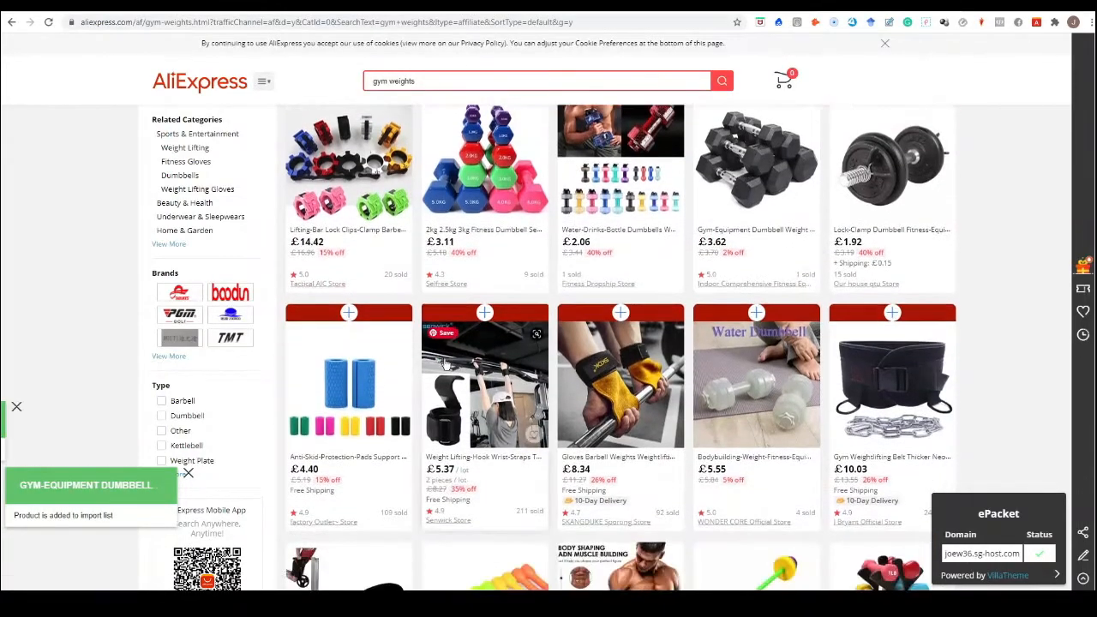
{"action": "scroll", "coordinate": [677, 392], "scroll_direction": "down", "scroll_amount": 3}
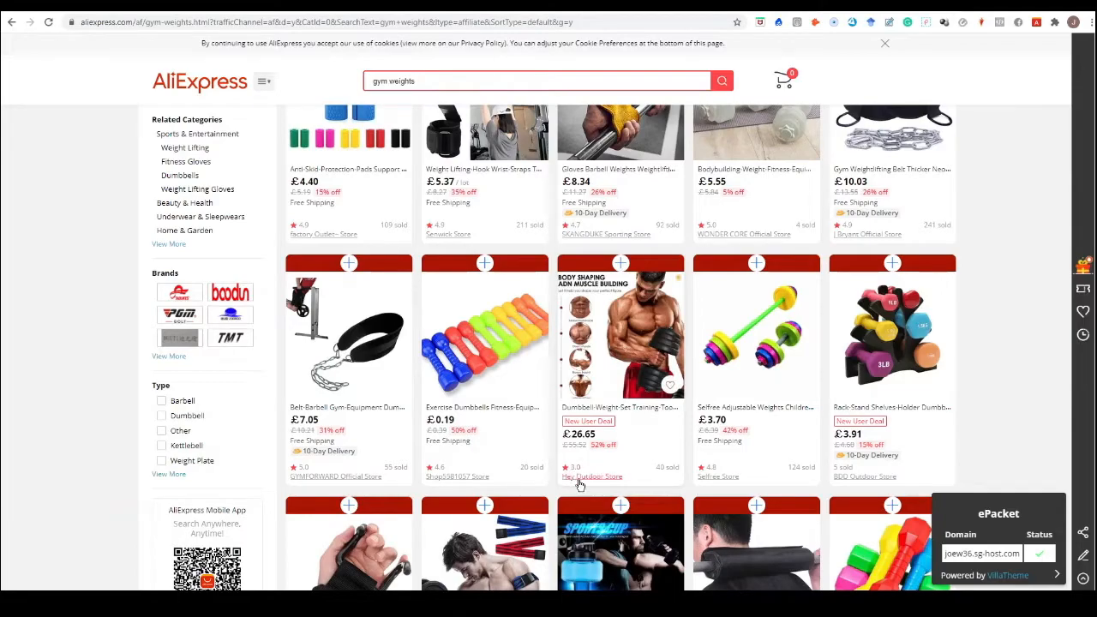
{"action": "scroll", "coordinate": [522, 434], "scroll_direction": "down", "scroll_amount": 2}
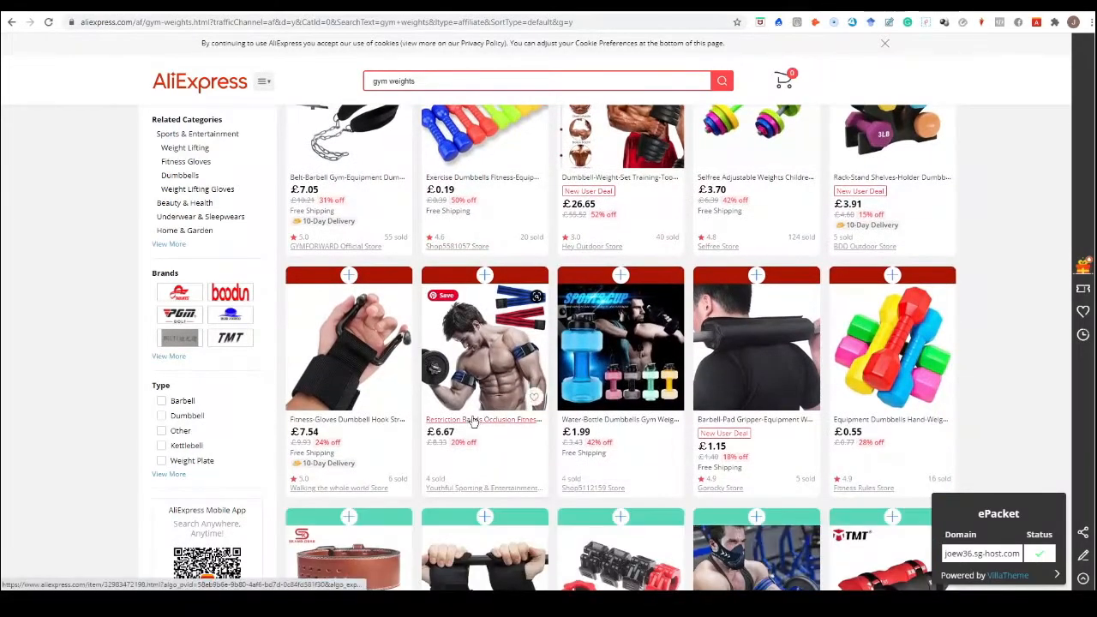
{"action": "scroll", "coordinate": [470, 414], "scroll_direction": "down", "scroll_amount": 1}
{"action": "scroll", "coordinate": [515, 417], "scroll_direction": "down", "scroll_amount": 1}
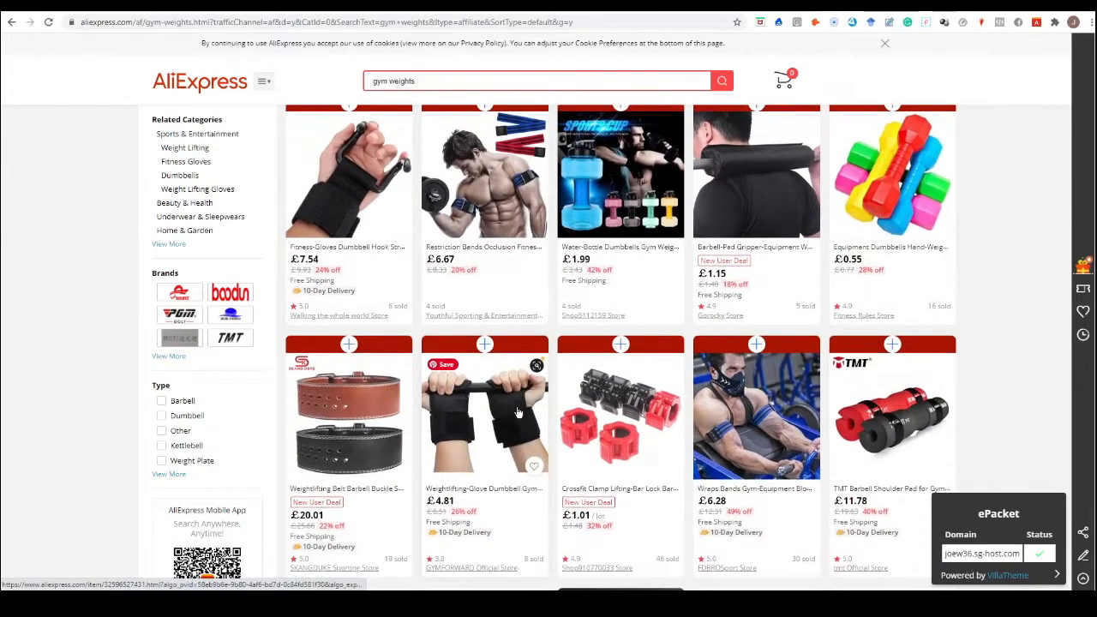
{"action": "scroll", "coordinate": [504, 403], "scroll_direction": "down", "scroll_amount": 1}
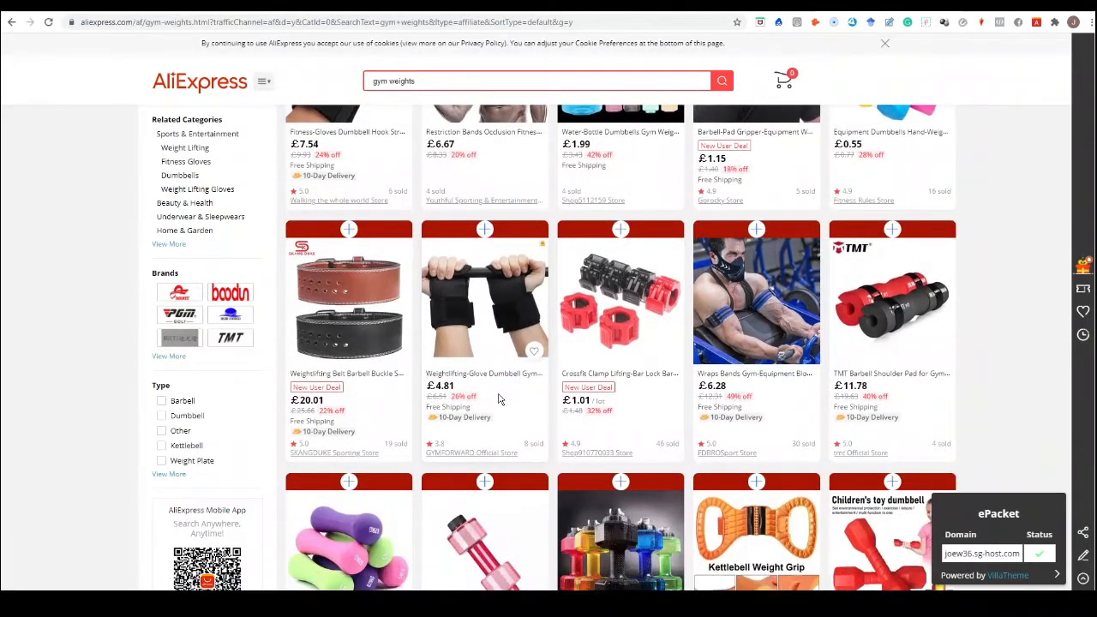
{"action": "scroll", "coordinate": [499, 399], "scroll_direction": "down", "scroll_amount": 6}
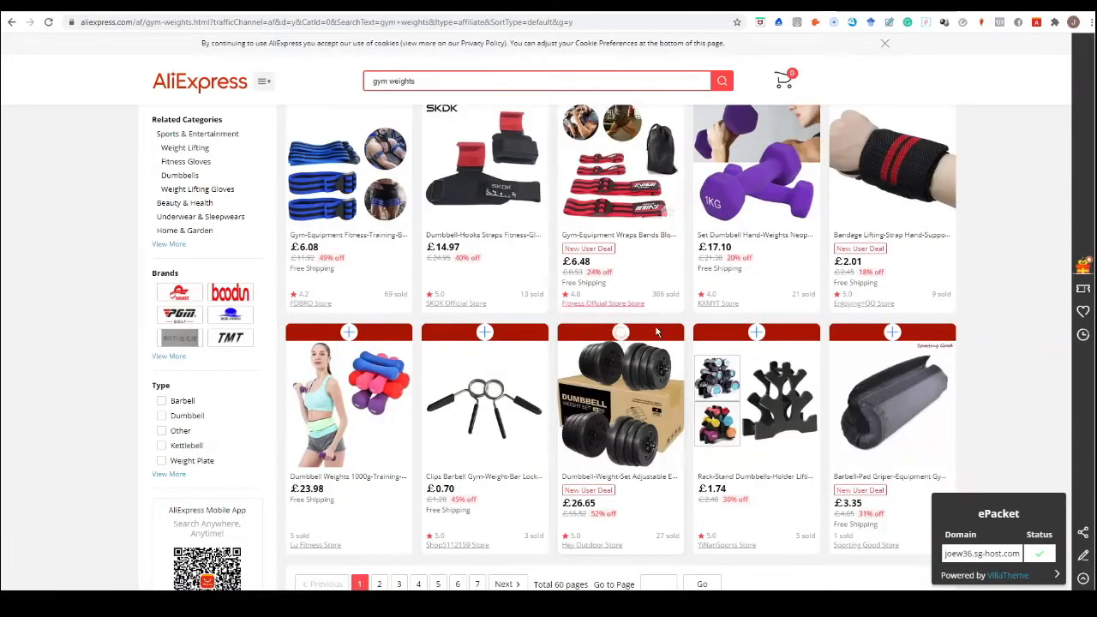
{"action": "scroll", "coordinate": [528, 300], "scroll_direction": "up", "scroll_amount": 8}
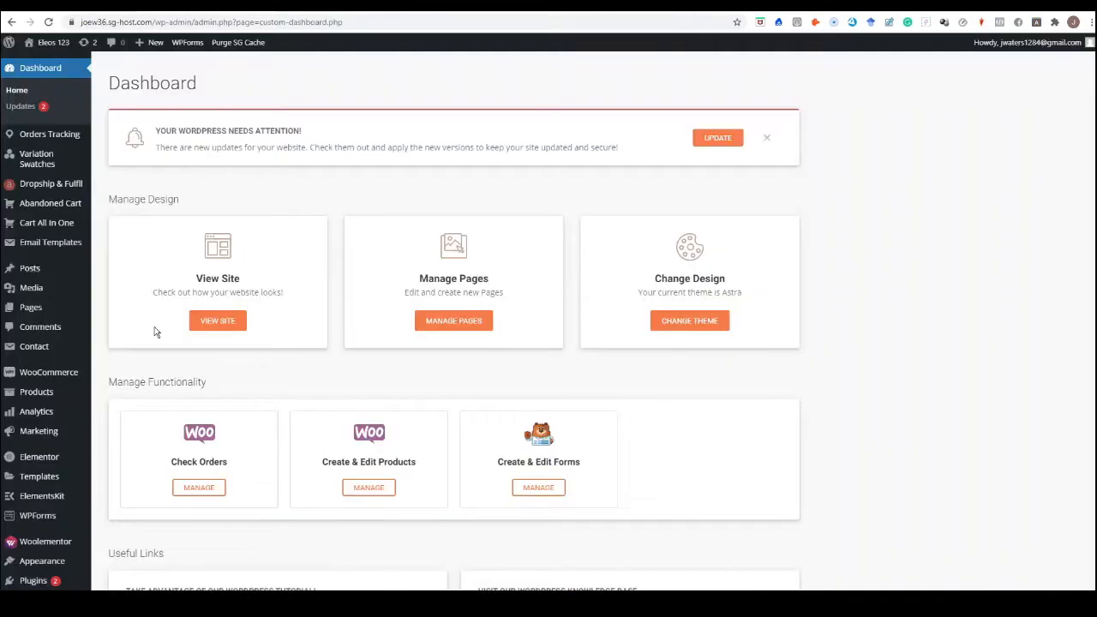
Step: Switch to the store's WordPress admin and create product categories named Weights, Treadmills and Rowers
{"action": "mouse_move", "coordinate": [39, 393]}
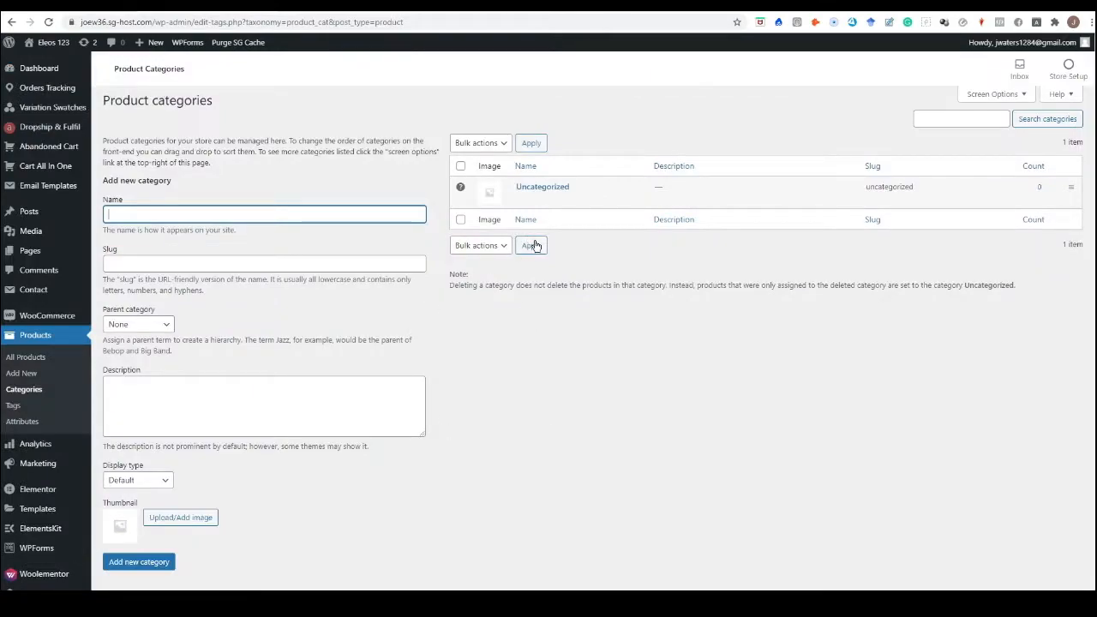
{"action": "mouse_move", "coordinate": [526, 191]}
{"action": "type", "text": "Weights"}
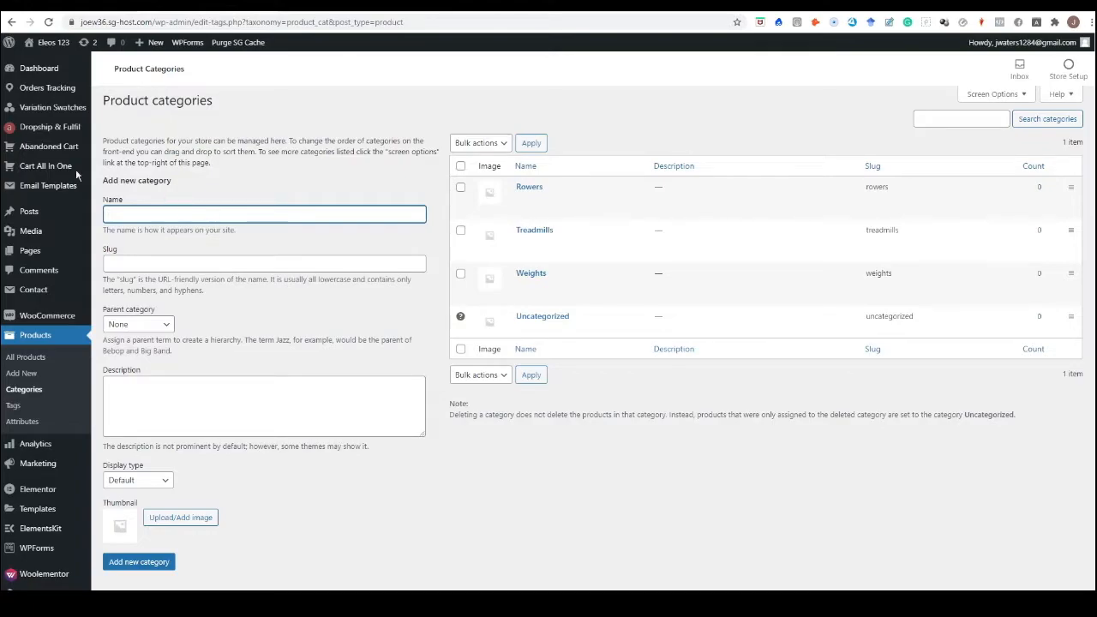
Step: Open the dropshipping import list and shorten the first product's title to 30kg Dumbbell Weight Set
{"action": "left_click", "coordinate": [47, 135]}
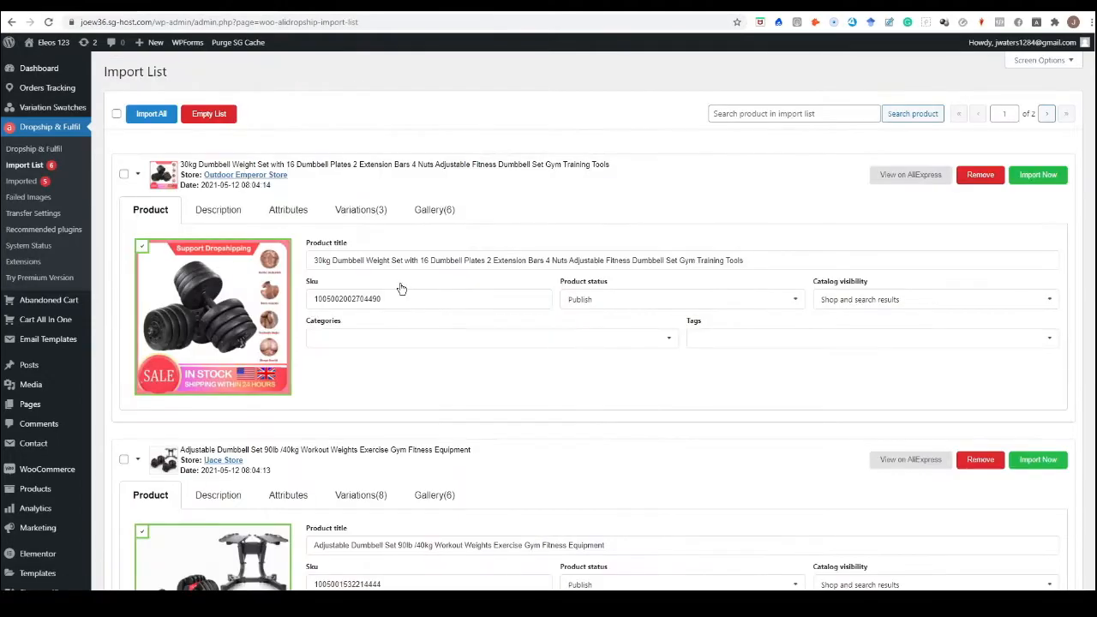
{"action": "scroll", "coordinate": [402, 291], "scroll_direction": "down", "scroll_amount": 2}
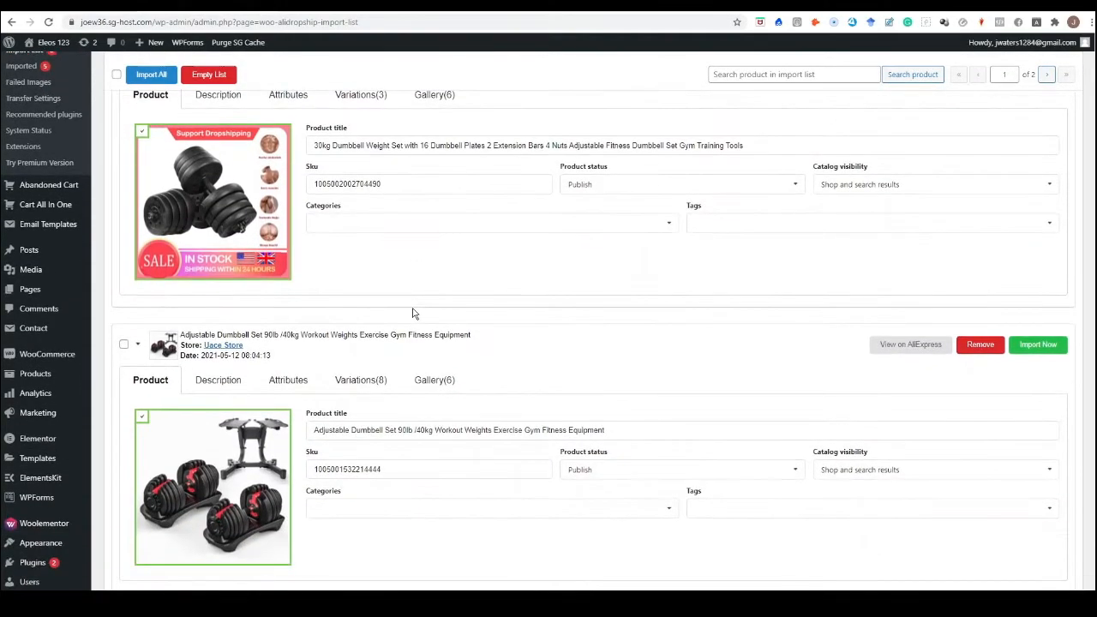
{"action": "scroll", "coordinate": [408, 314], "scroll_direction": "up", "scroll_amount": 2}
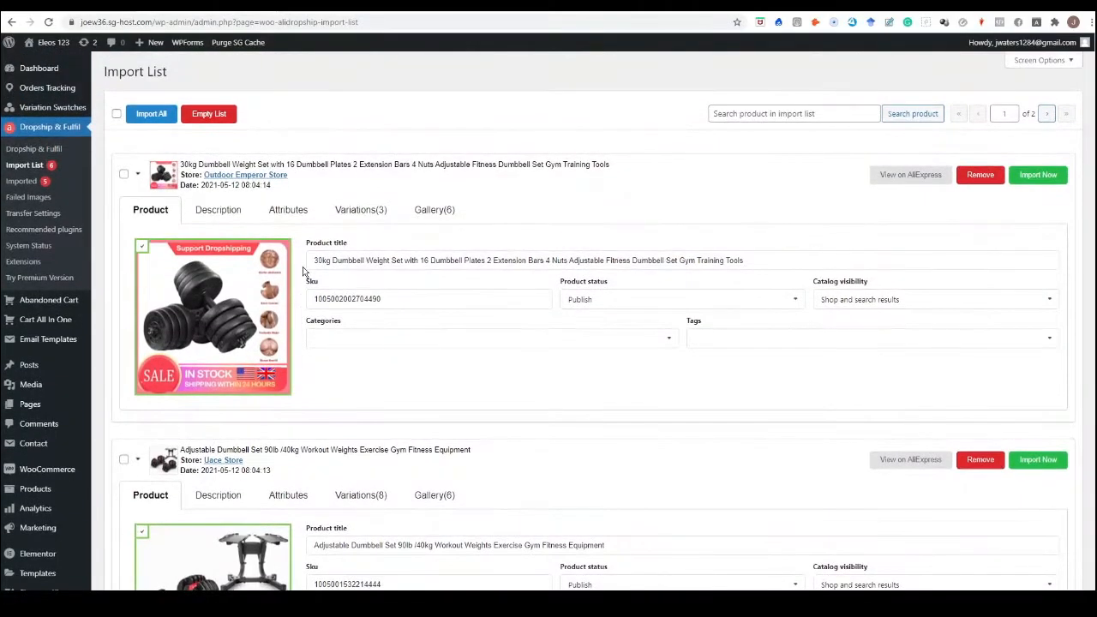
{"action": "scroll", "coordinate": [303, 266], "scroll_direction": "down", "scroll_amount": 1}
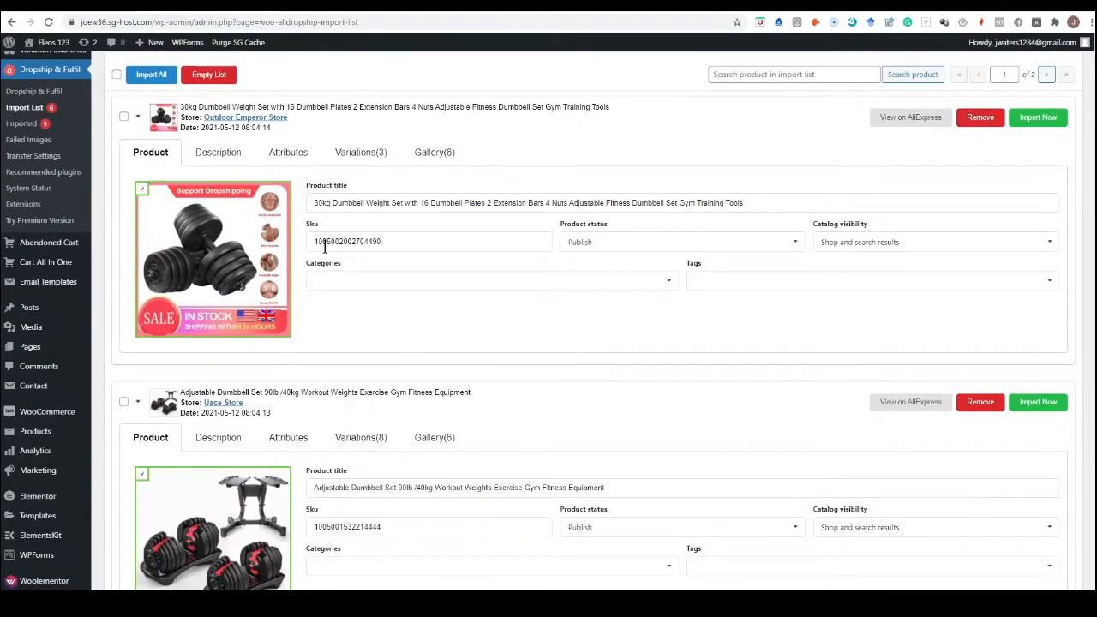
{"action": "left_click_drag", "start_coordinate": [750, 203], "coordinate": [409, 206]}
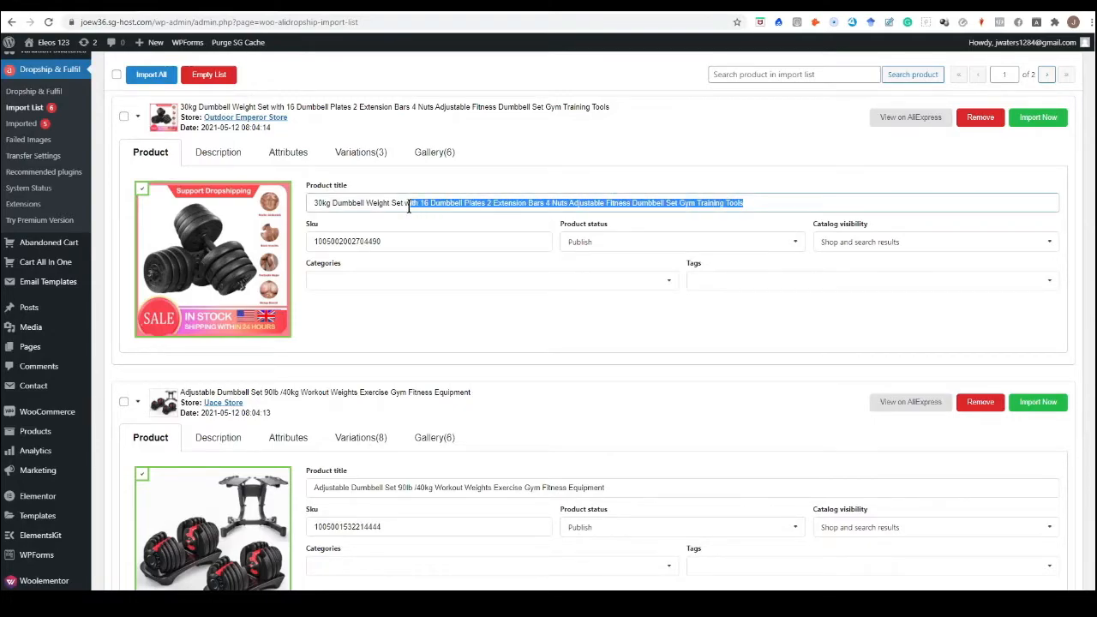
{"action": "key", "text": "BackSpace"}
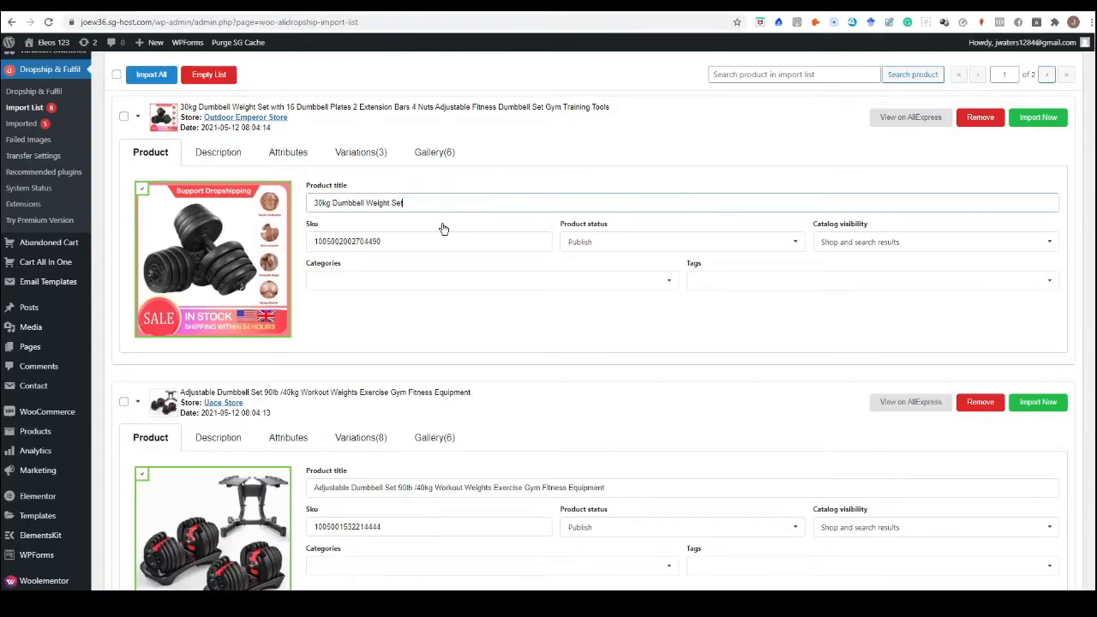
Step: Assign the 30kg Dumbbell Weight Set to the Weights category and keep its catalog visibility as Shop and search results
{"action": "left_click", "coordinate": [483, 281]}
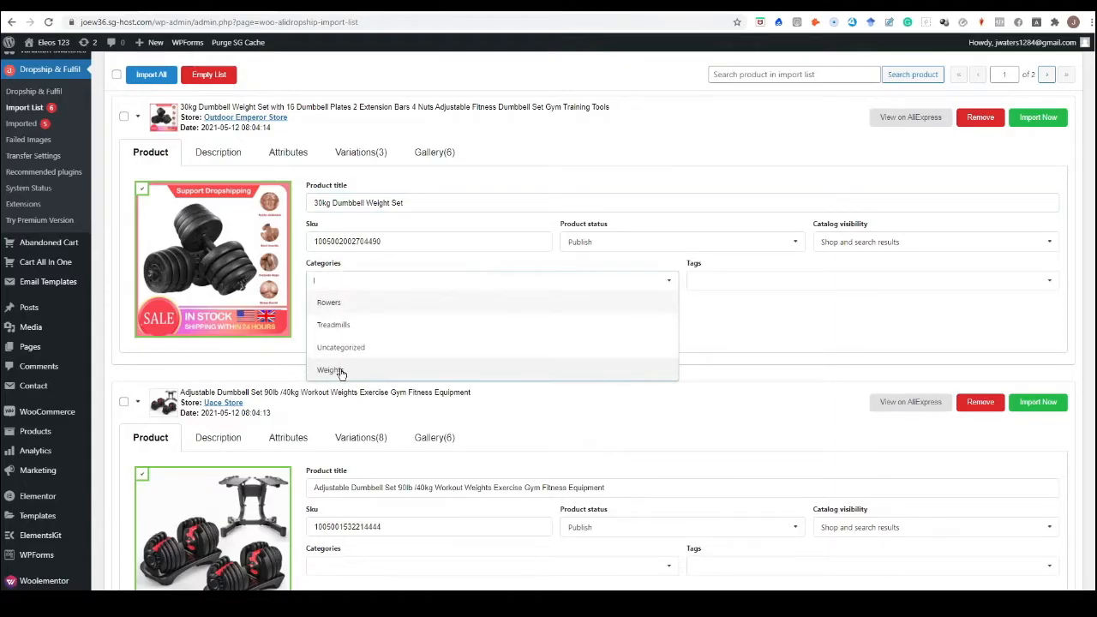
{"action": "left_click", "coordinate": [339, 371]}
{"action": "left_click", "coordinate": [724, 321]}
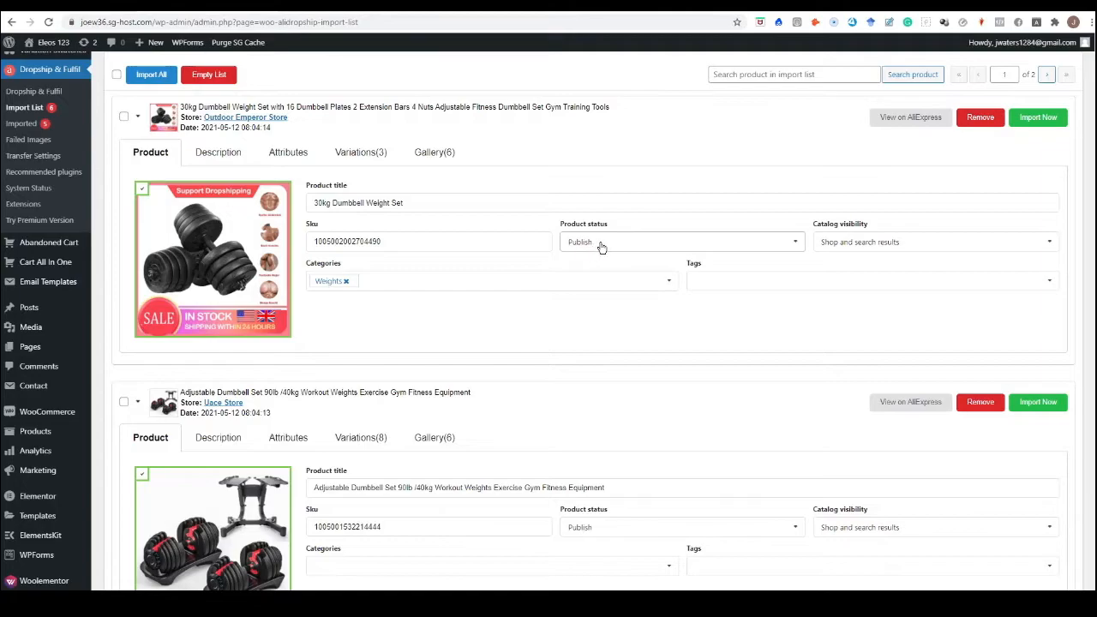
{"action": "left_click", "coordinate": [934, 247]}
{"action": "left_click", "coordinate": [891, 244]}
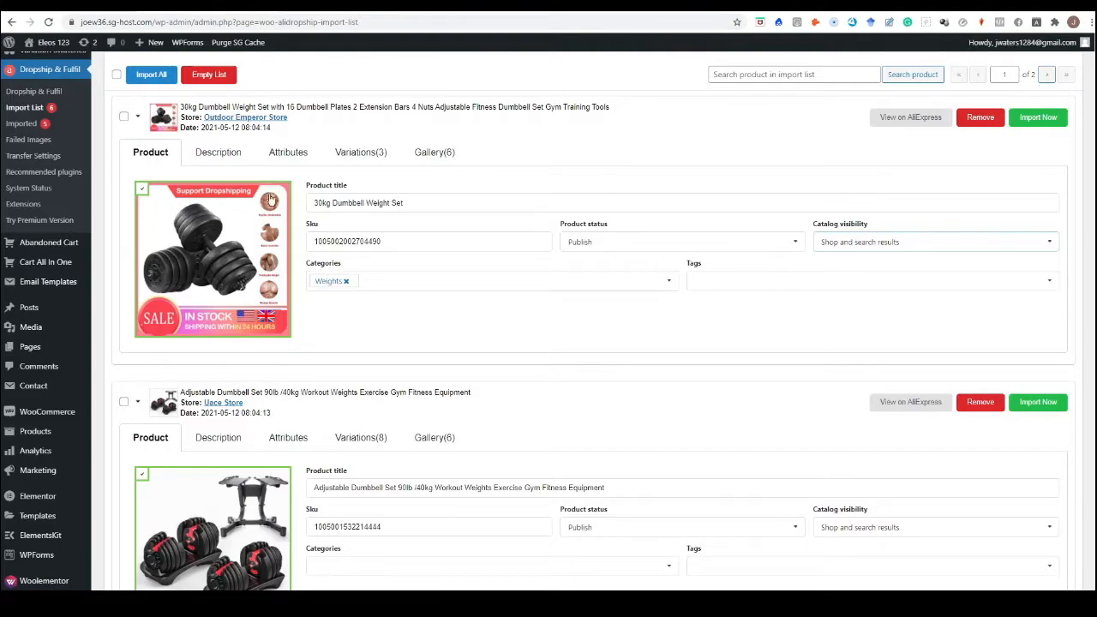
Step: Examine the 30kg Dumbbell Weight Set's description, including its specification text and embedded promotional images
{"action": "left_click", "coordinate": [218, 155]}
{"action": "scroll", "coordinate": [276, 302], "scroll_direction": "down", "scroll_amount": 1}
{"action": "scroll", "coordinate": [276, 301], "scroll_direction": "down", "scroll_amount": 10}
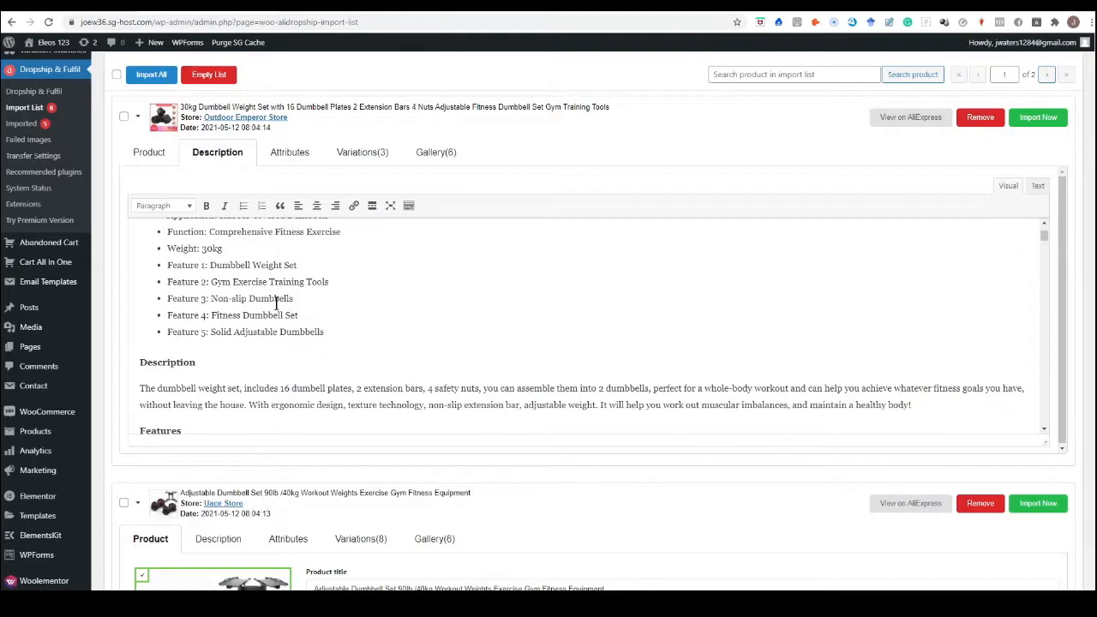
{"action": "scroll", "coordinate": [275, 302], "scroll_direction": "down", "scroll_amount": 8}
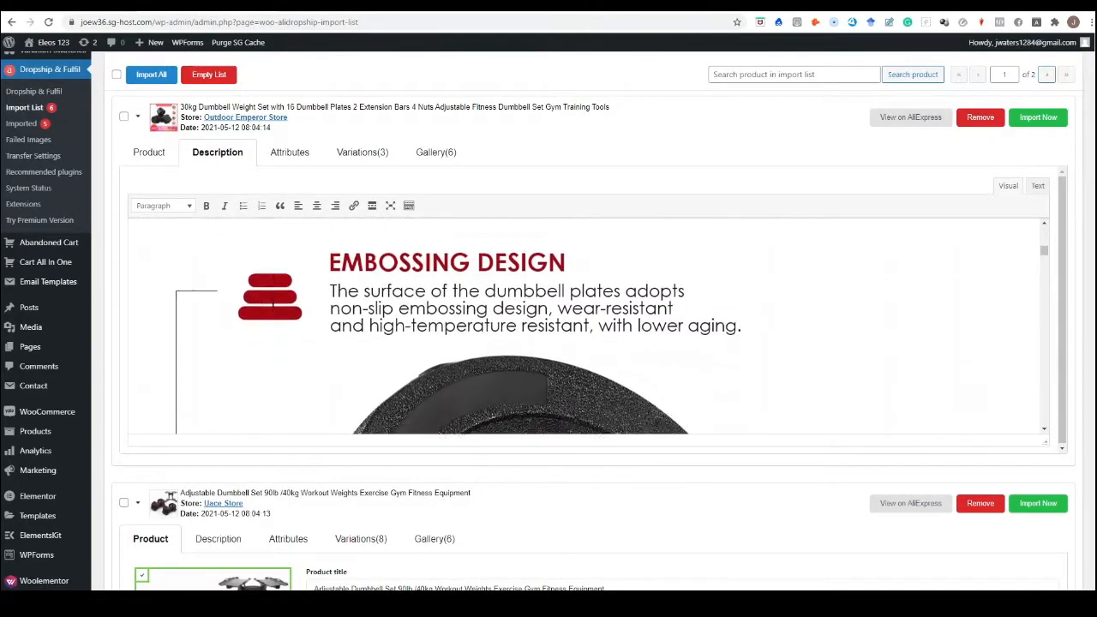
{"action": "scroll", "coordinate": [349, 313], "scroll_direction": "up", "scroll_amount": 8}
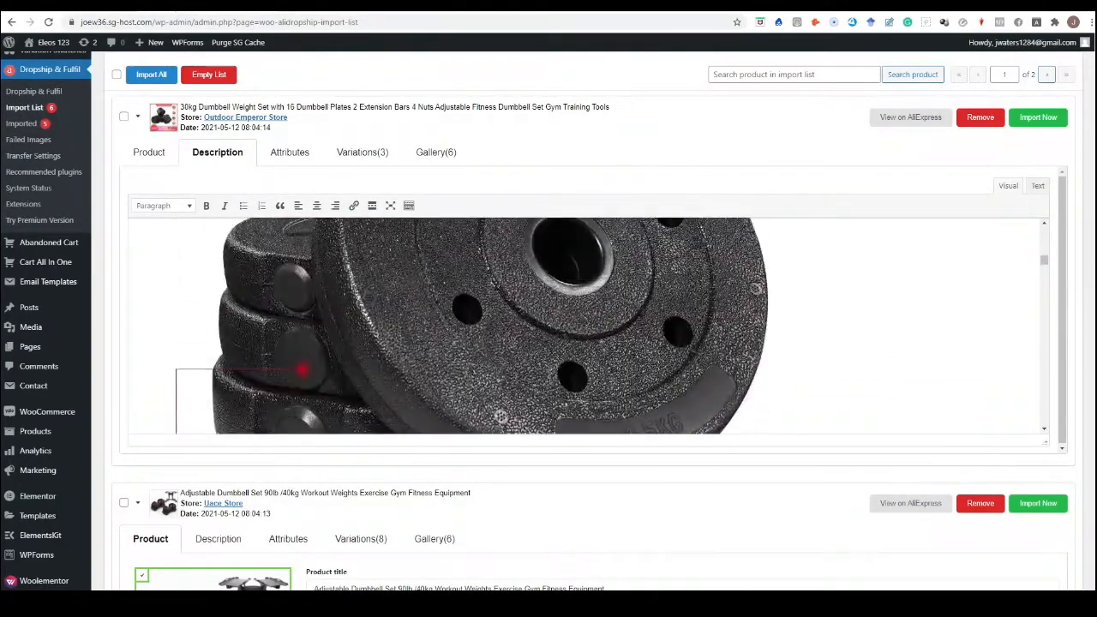
{"action": "scroll", "coordinate": [363, 318], "scroll_direction": "down", "scroll_amount": 3}
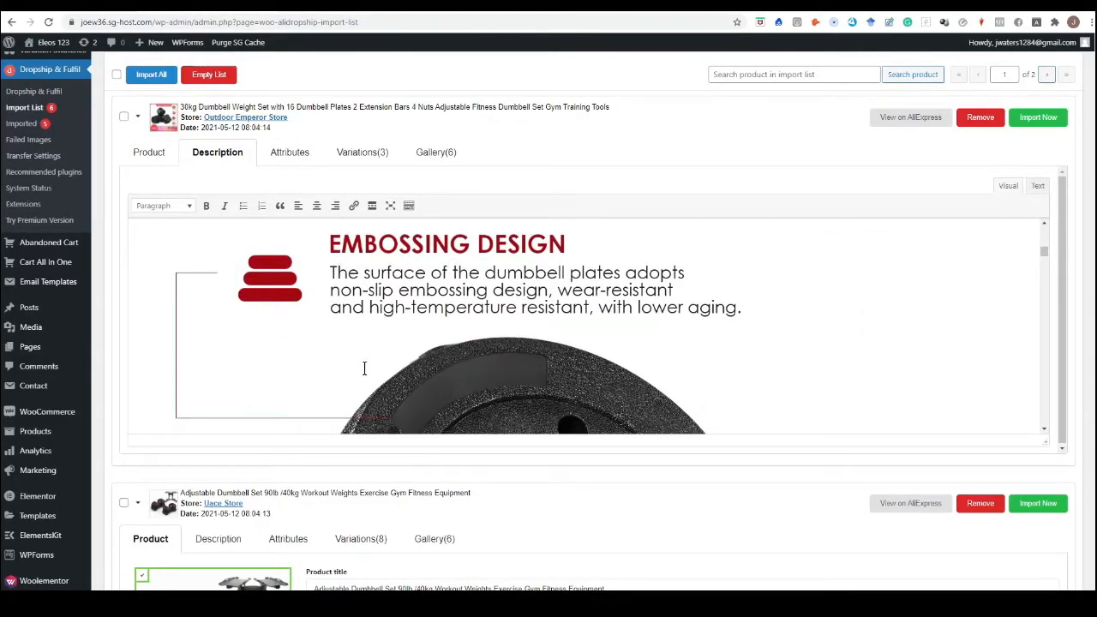
{"action": "scroll", "coordinate": [363, 358], "scroll_direction": "up", "scroll_amount": 3}
{"action": "scroll", "coordinate": [363, 348], "scroll_direction": "down", "scroll_amount": 3}
Step: Delete the Embossing Design image and the other promotional images from the product's description, keeping the text
{"action": "left_click", "coordinate": [357, 307]}
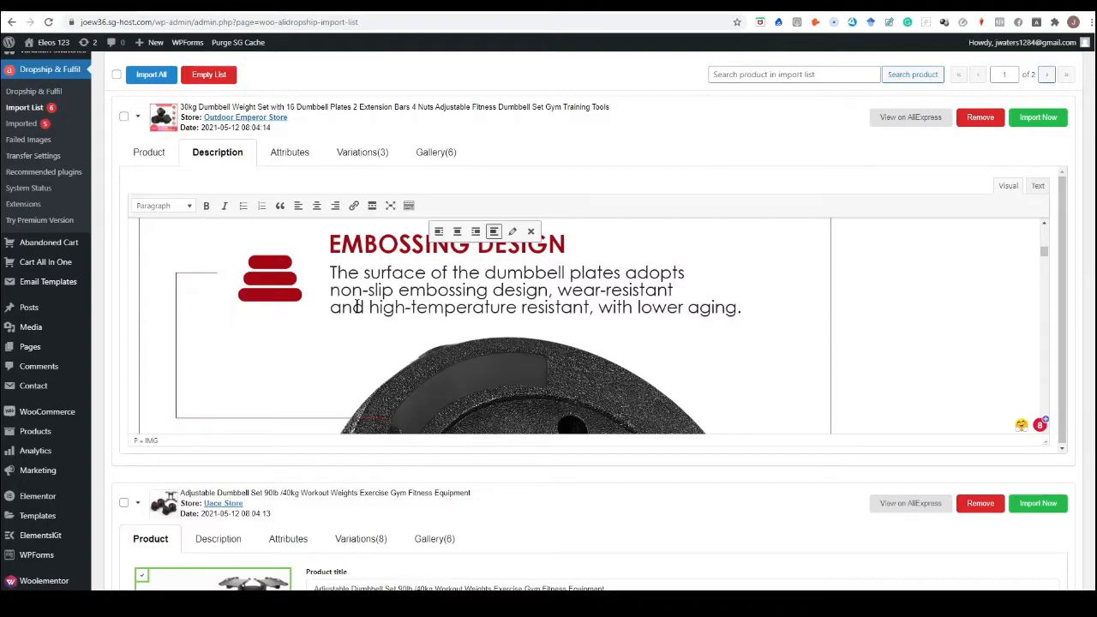
{"action": "key", "text": "Delete"}
{"action": "key", "text": "Delete"}
{"action": "key", "text": "Delete"}
{"action": "key", "text": "Delete"}
{"action": "key", "text": "Delete"}
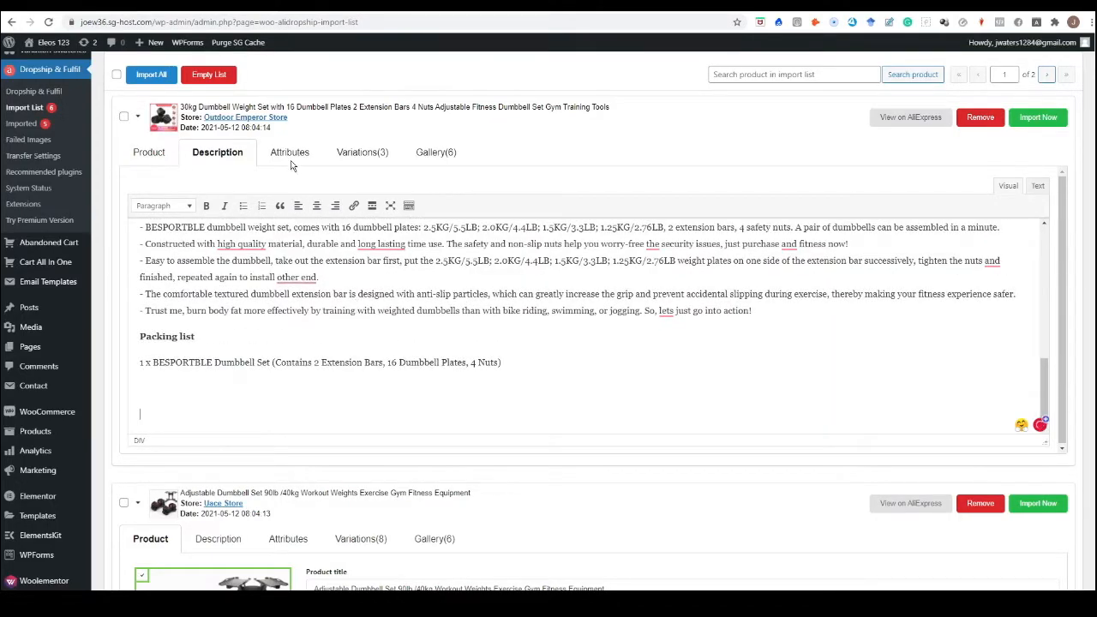
Step: Review the product's attributes and variations, keeping GERMANY as the Ships From value of the first variation
{"action": "left_click", "coordinate": [290, 159]}
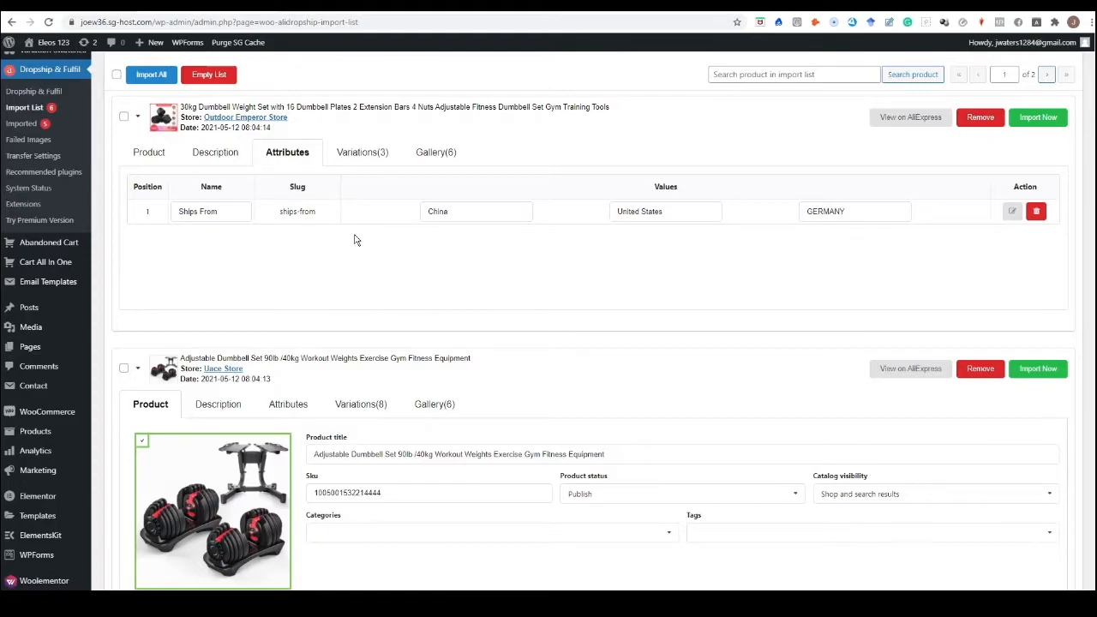
{"action": "left_click", "coordinate": [364, 154]}
{"action": "left_click", "coordinate": [394, 284]}
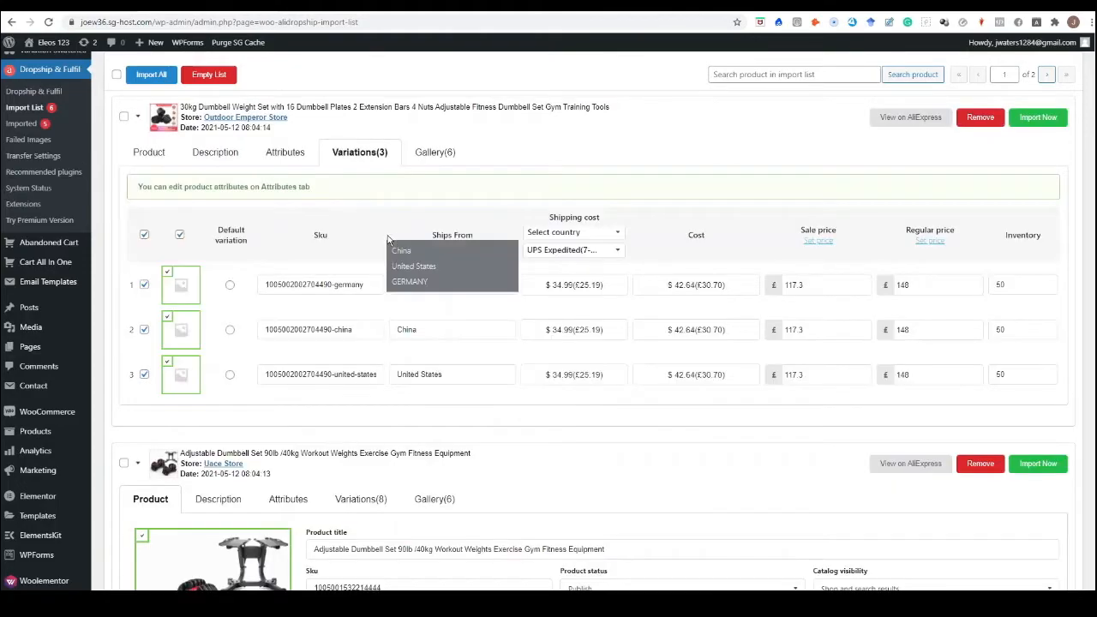
{"action": "left_click", "coordinate": [394, 283]}
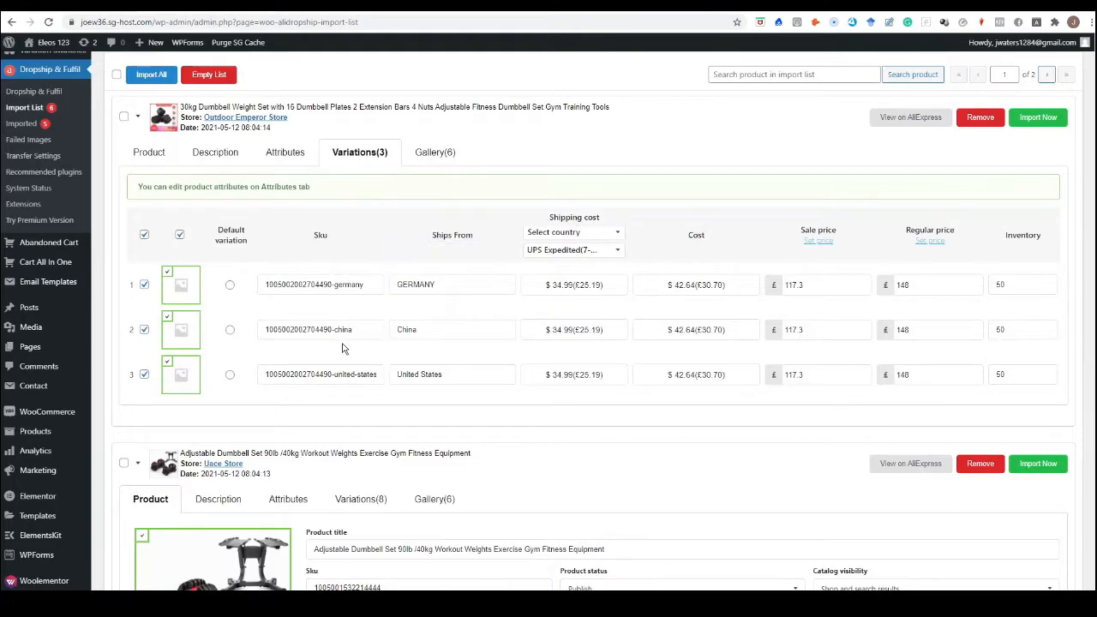
{"action": "left_click", "coordinate": [414, 286]}
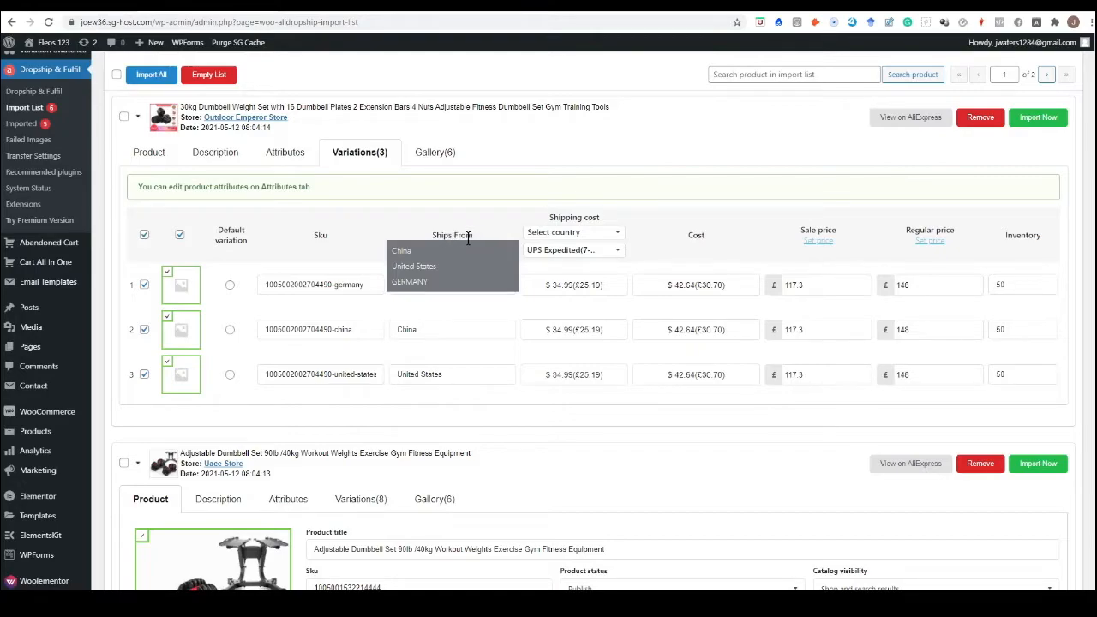
{"action": "left_click", "coordinate": [414, 281]}
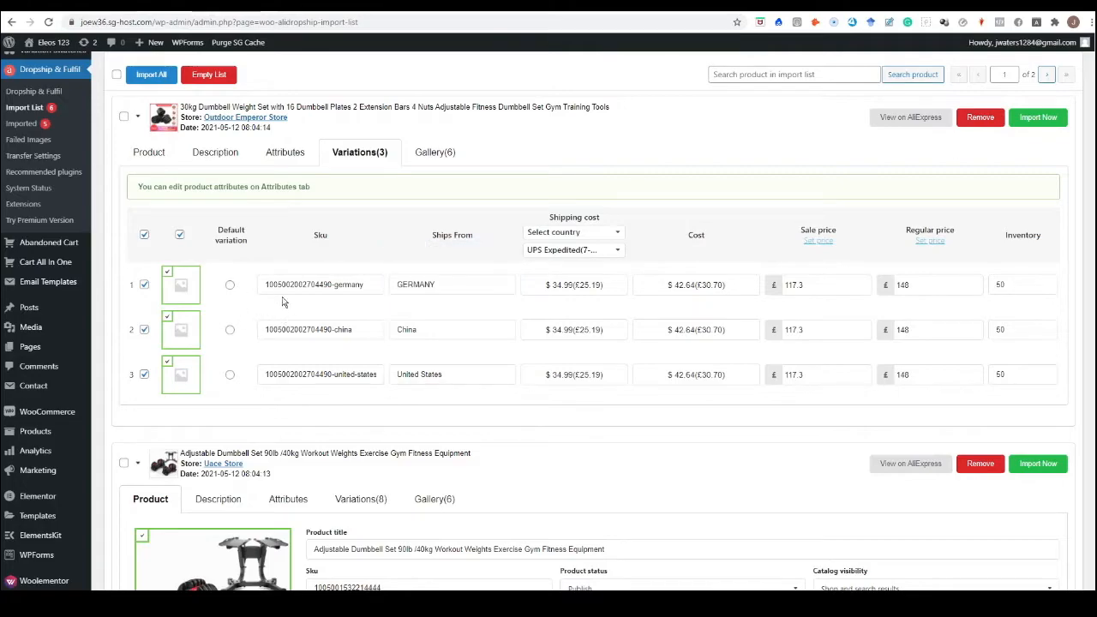
Step: Filter the 30kg Dumbbell Weight Set's variations by Ships From so only the United States variation is kept
{"action": "mouse_move", "coordinate": [432, 234]}
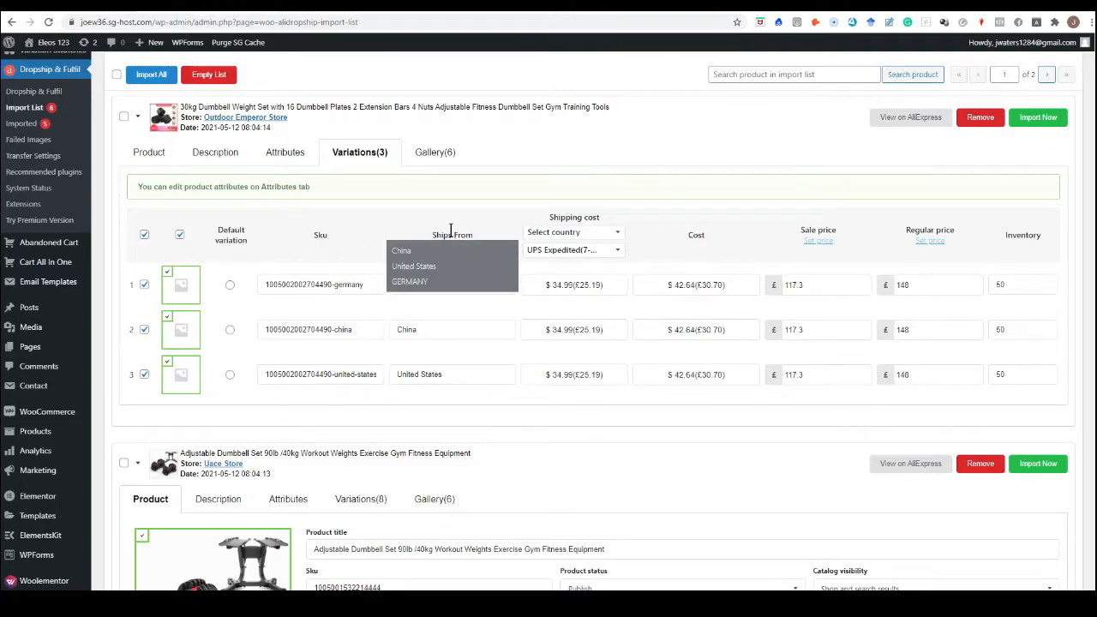
{"action": "left_click", "coordinate": [418, 266]}
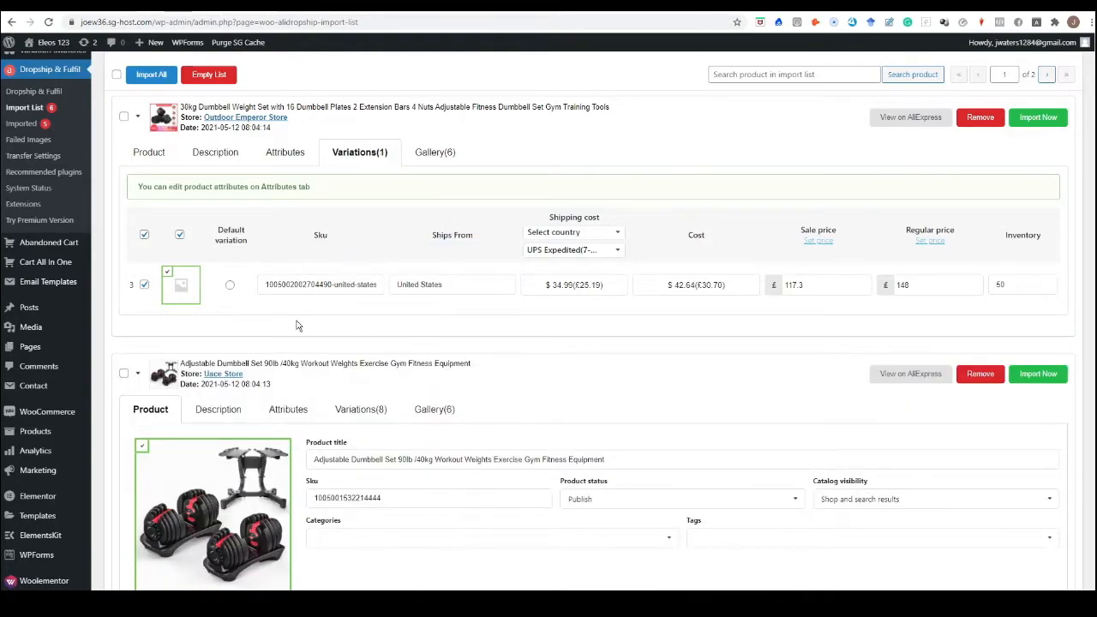
{"action": "left_click", "coordinate": [410, 276]}
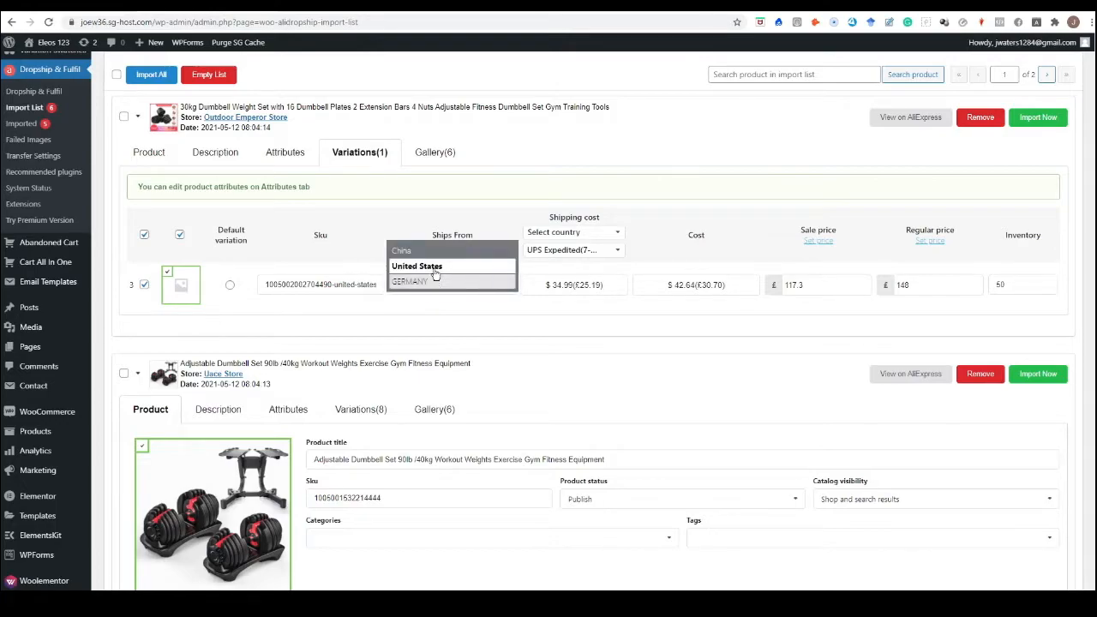
{"action": "left_click", "coordinate": [435, 237]}
Step: Look through the shipping cost country choices and the available shipping methods for the United States variation
{"action": "left_click", "coordinate": [614, 232]}
{"action": "scroll", "coordinate": [560, 273], "scroll_direction": "down", "scroll_amount": 5}
{"action": "scroll", "coordinate": [560, 272], "scroll_direction": "up", "scroll_amount": 6}
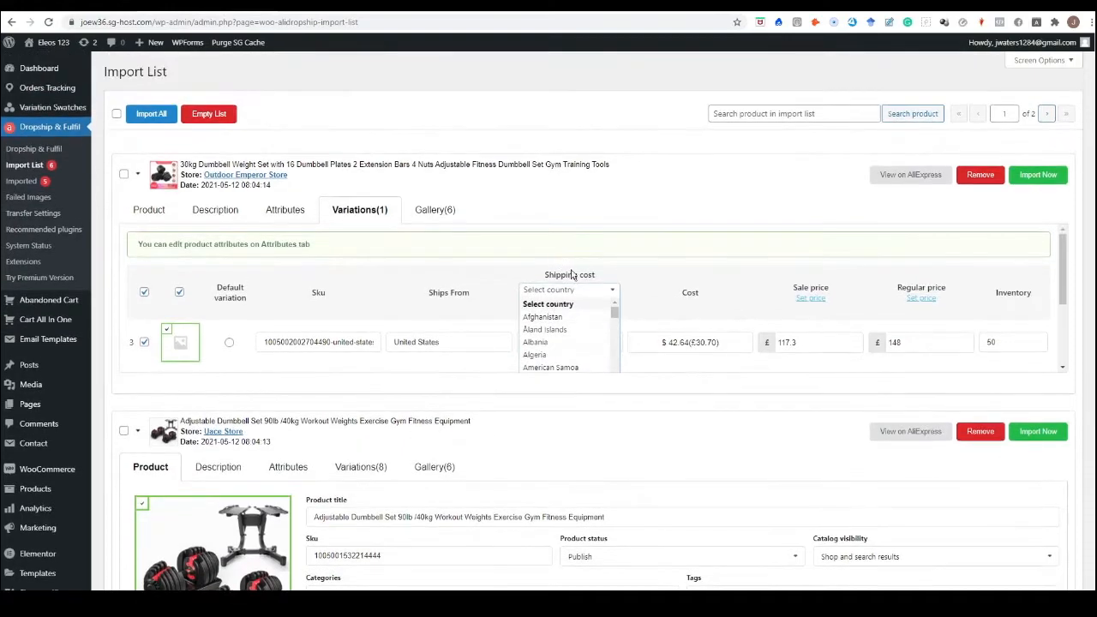
{"action": "left_click", "coordinate": [628, 266]}
{"action": "scroll", "coordinate": [631, 296], "scroll_direction": "down", "scroll_amount": 1}
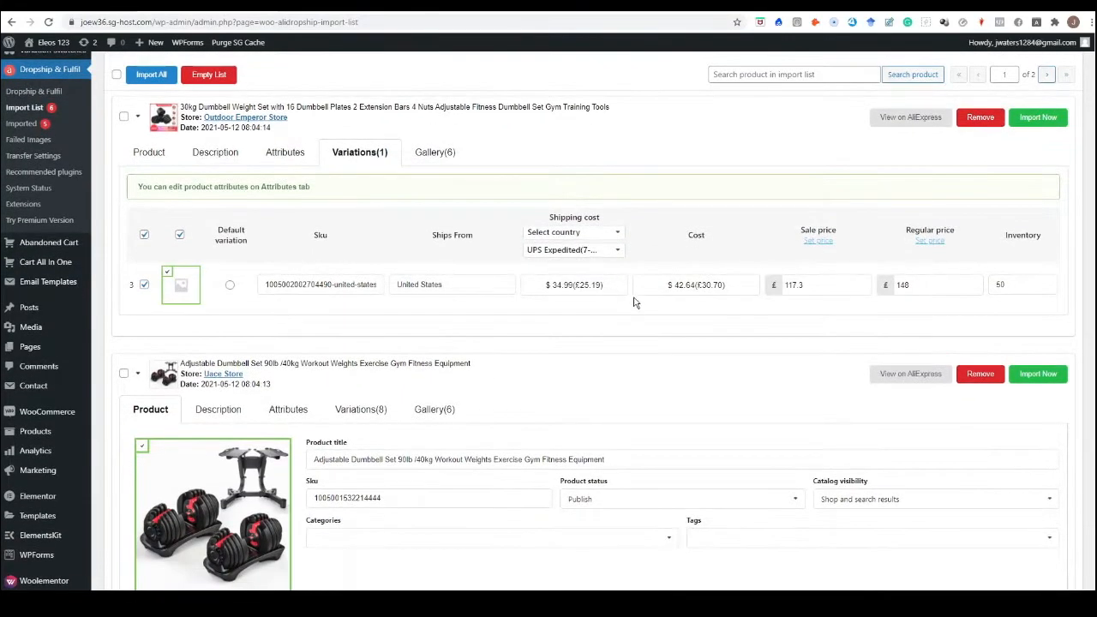
{"action": "left_click", "coordinate": [607, 256]}
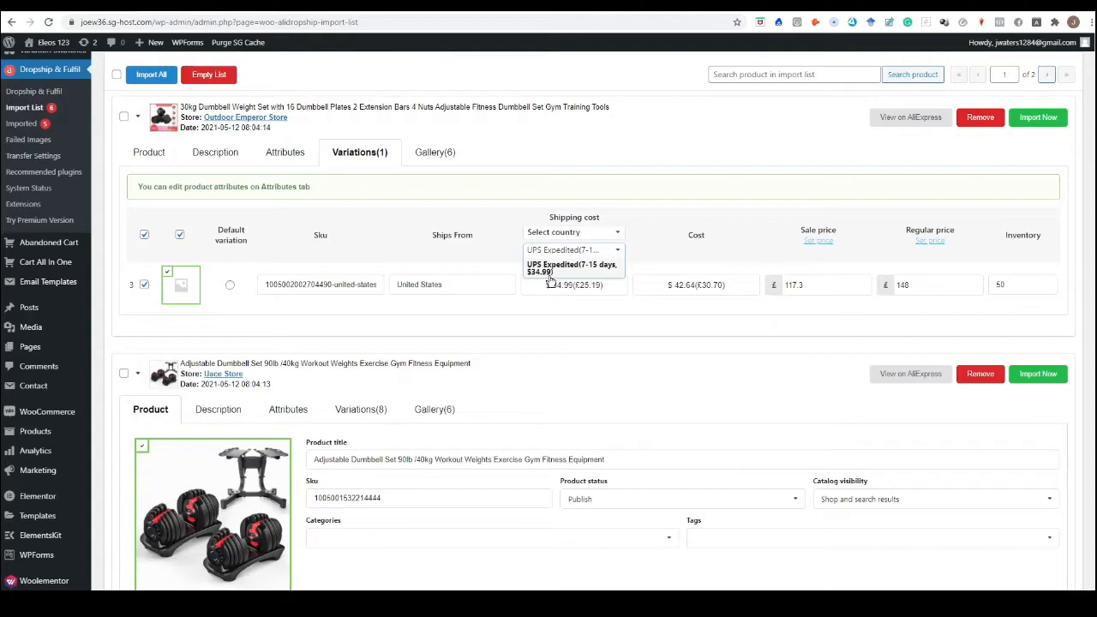
{"action": "left_click", "coordinate": [646, 268]}
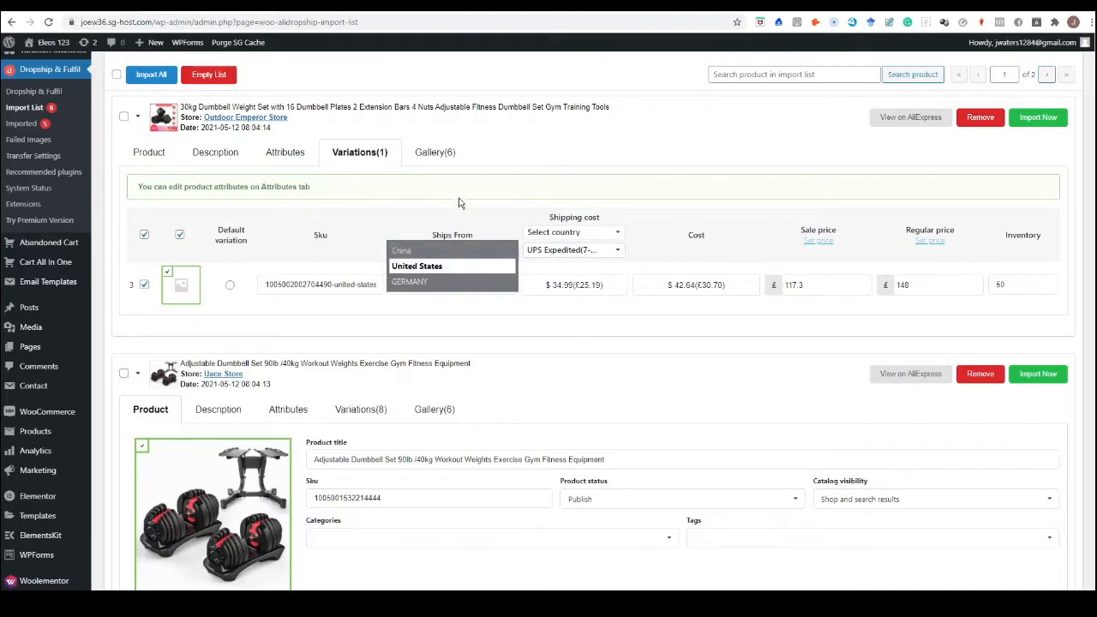
Step: Include seven gallery images for the 30kg Dumbbell Weight Set and import the product into the store
{"action": "left_click", "coordinate": [435, 154]}
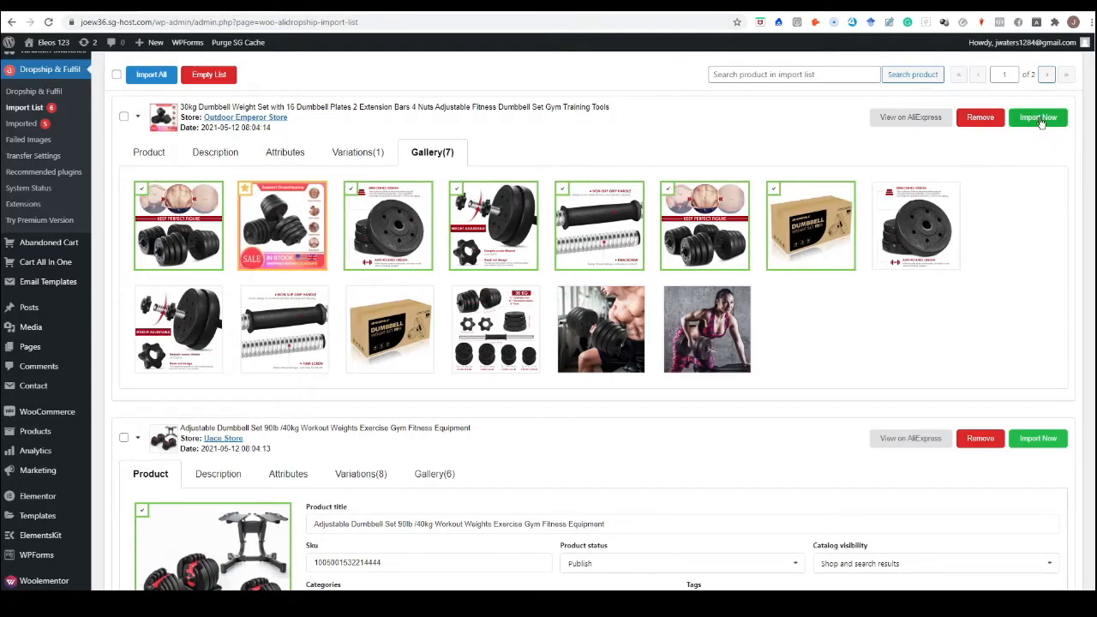
{"action": "left_click", "coordinate": [1039, 118]}
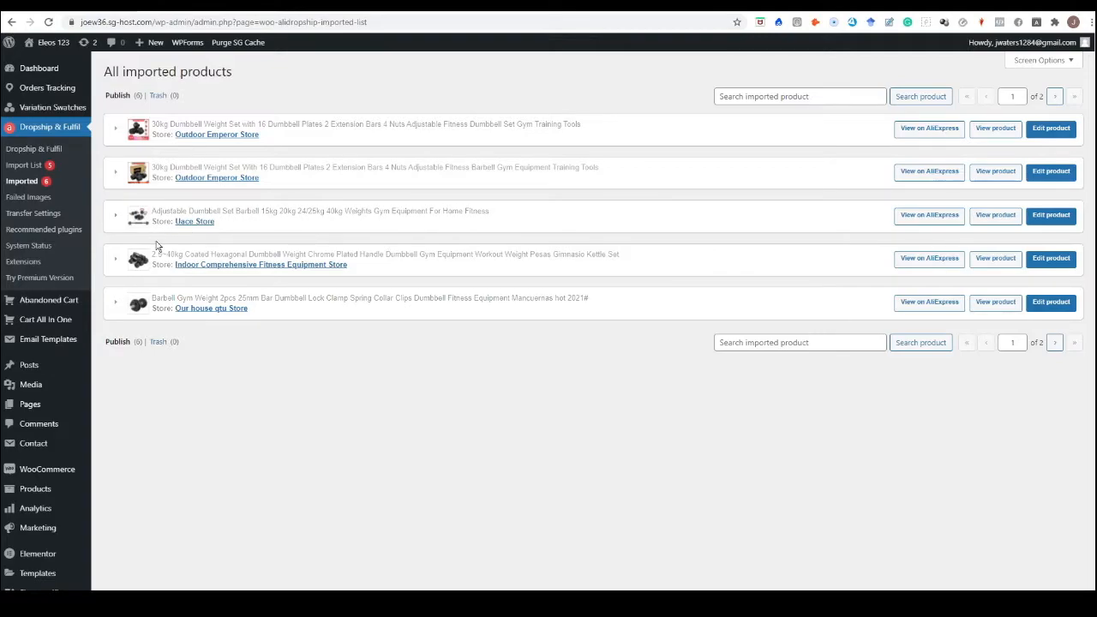
Step: Open the site's Home page for editing with Elementor
{"action": "scroll", "coordinate": [133, 257], "scroll_direction": "down", "scroll_amount": 2}
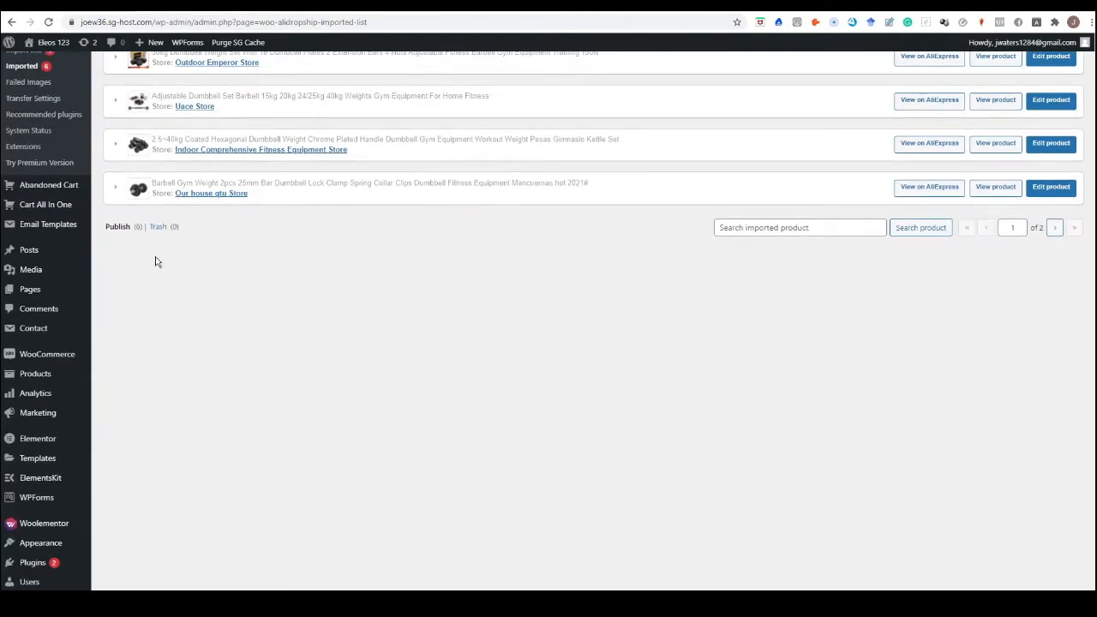
{"action": "left_click", "coordinate": [37, 294]}
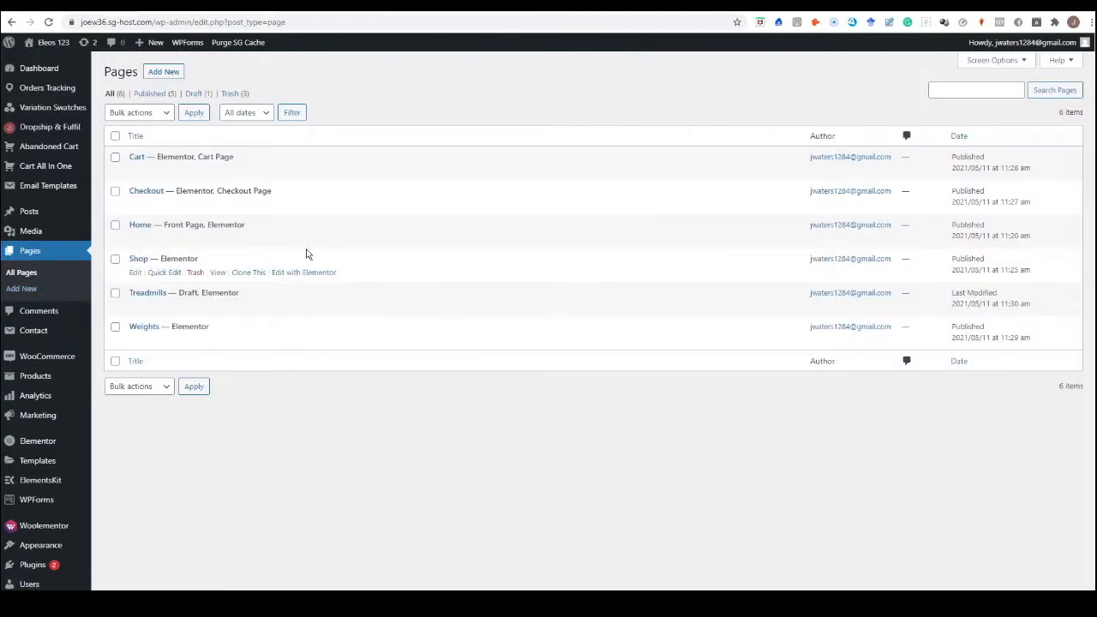
{"action": "left_click", "coordinate": [305, 240]}
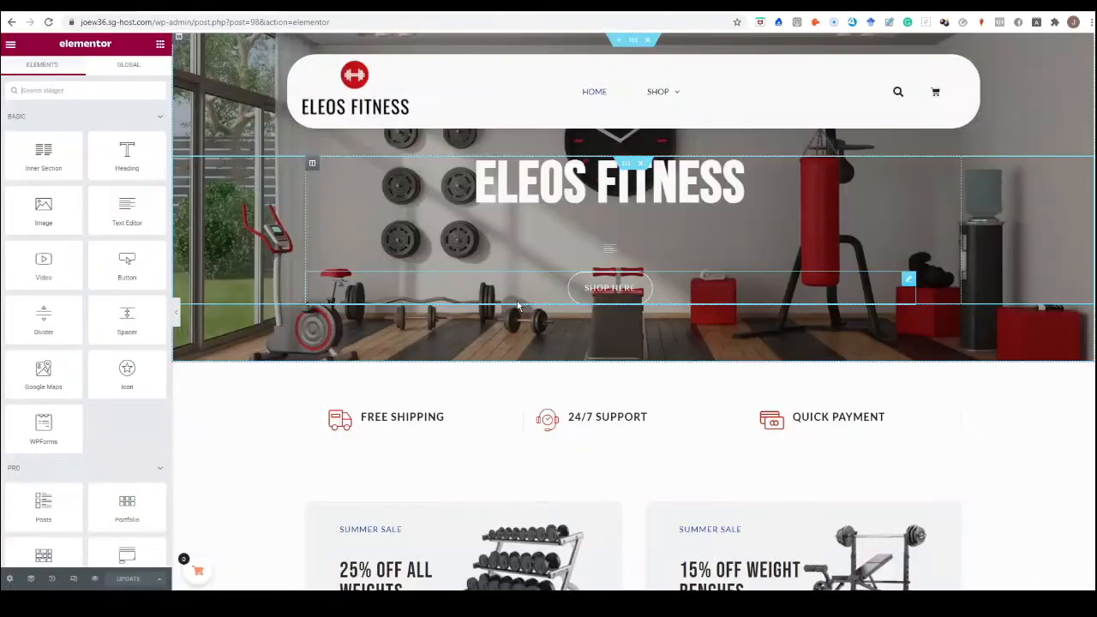
Step: Try the Latest Products grid with 5 columns and 2 rows, and restore it to 4 columns and 1 row
{"action": "scroll", "coordinate": [518, 305], "scroll_direction": "down", "scroll_amount": 7}
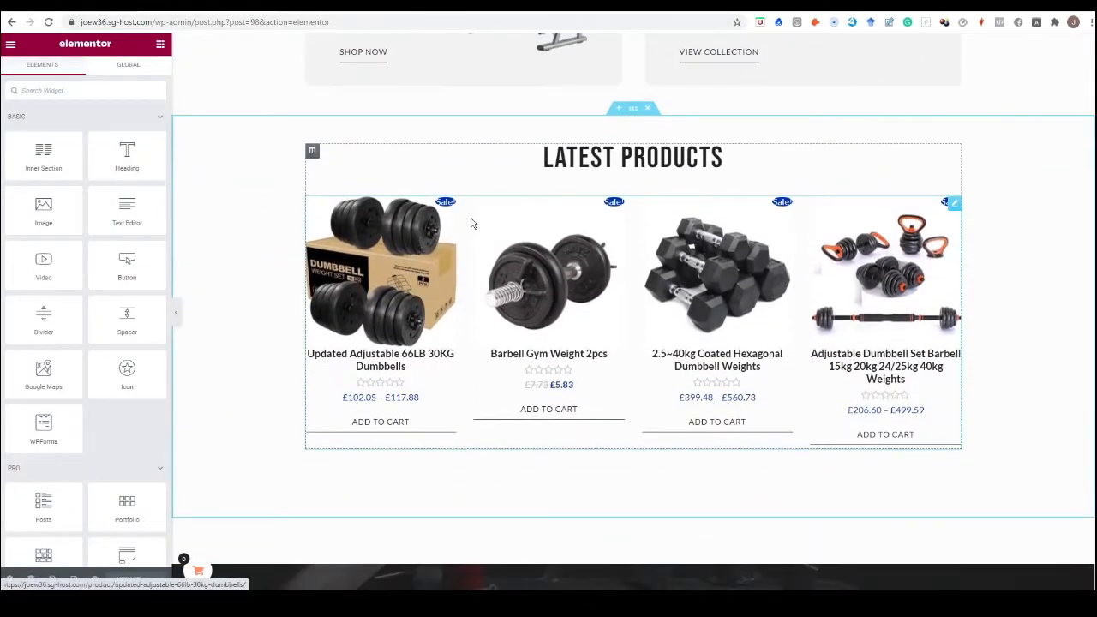
{"action": "scroll", "coordinate": [584, 247], "scroll_direction": "down", "scroll_amount": 3}
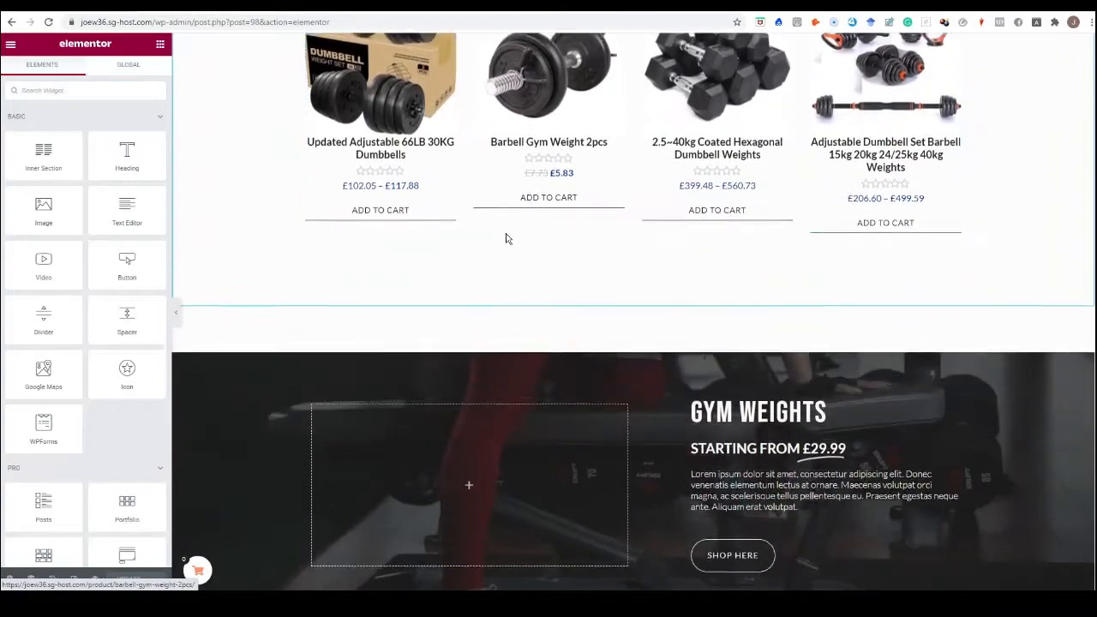
{"action": "scroll", "coordinate": [506, 237], "scroll_direction": "up", "scroll_amount": 2}
{"action": "left_click", "coordinate": [405, 255]}
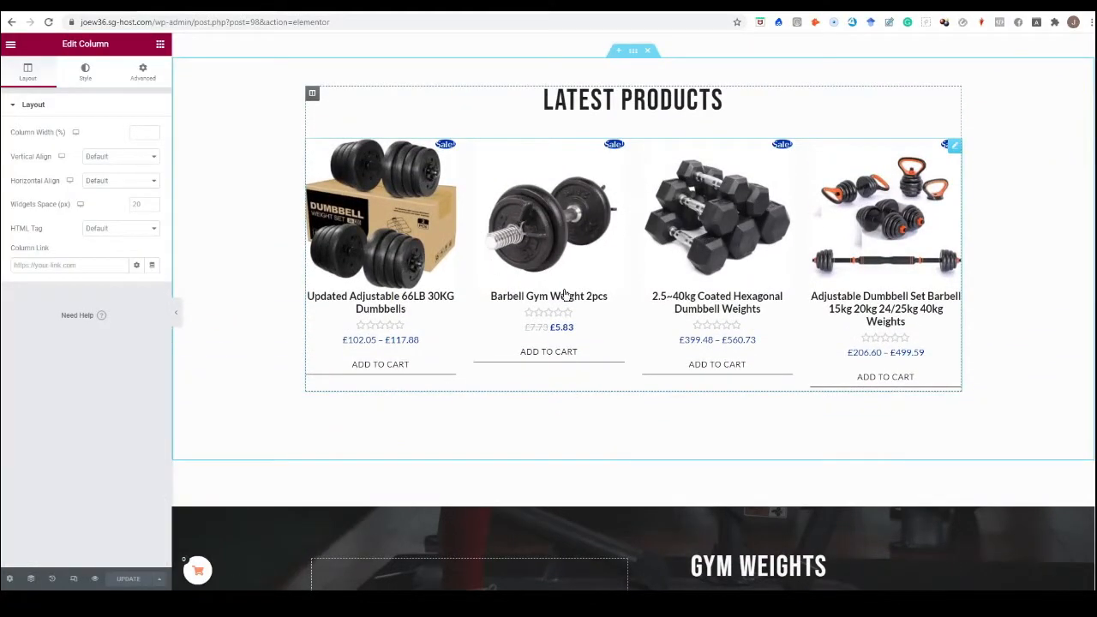
{"action": "left_click", "coordinate": [531, 205]}
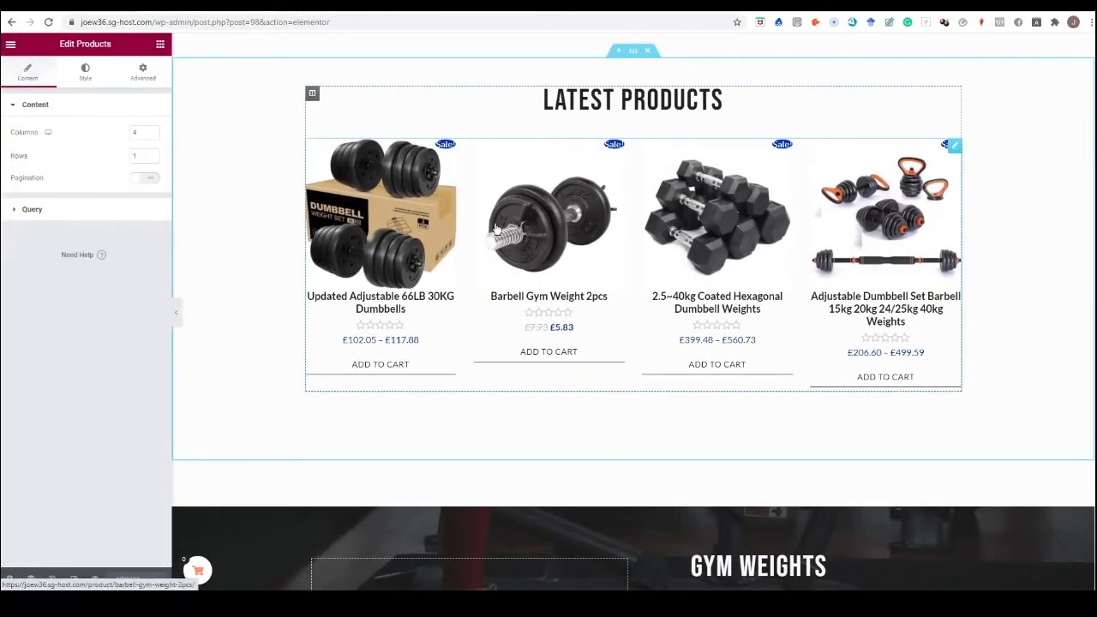
{"action": "left_click", "coordinate": [153, 132]}
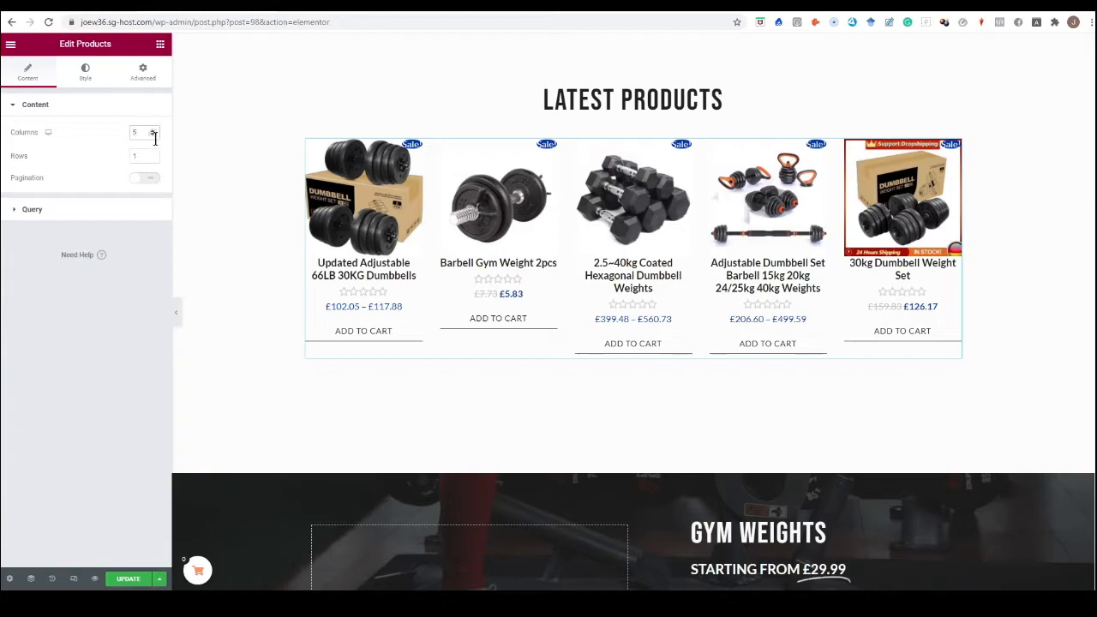
{"action": "left_click", "coordinate": [153, 155]}
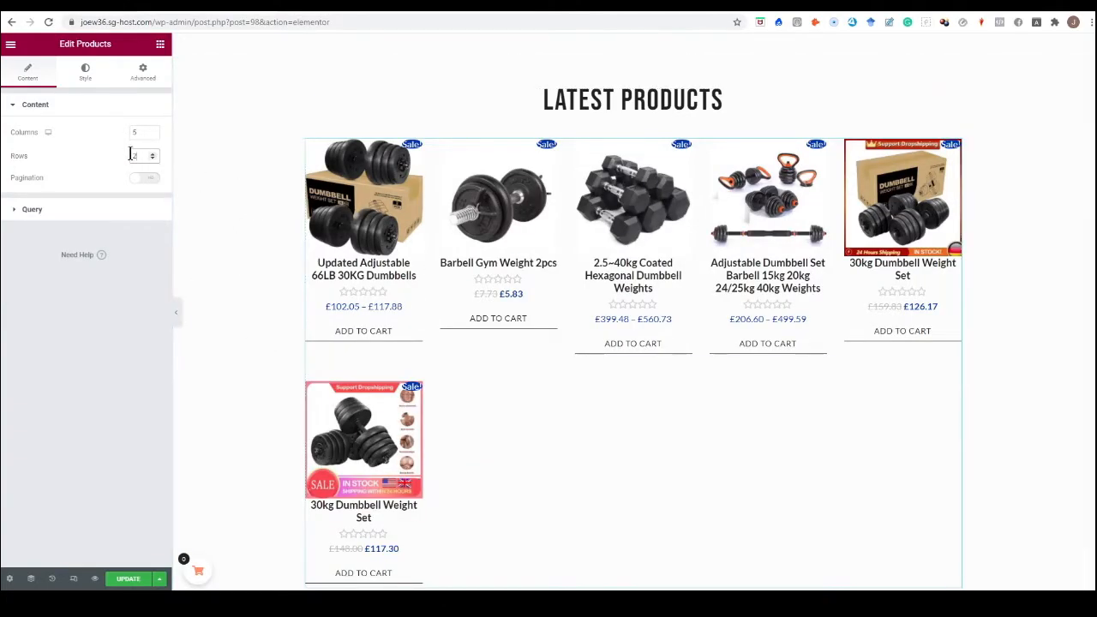
{"action": "left_click", "coordinate": [153, 159]}
{"action": "left_click", "coordinate": [153, 135]}
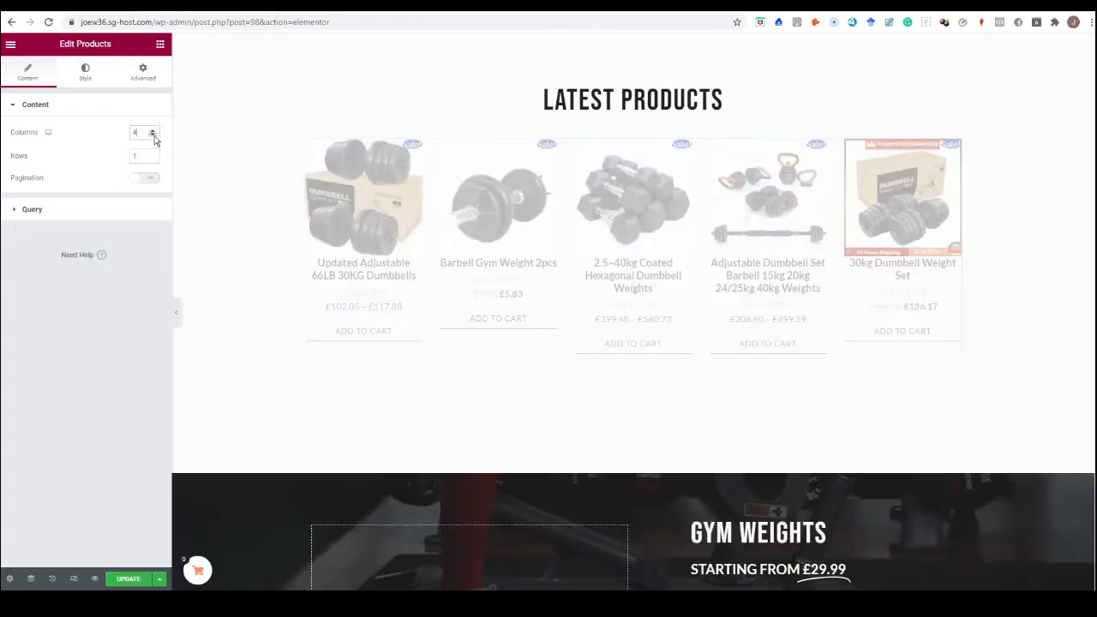
Step: Set the query of the Featured Products grid on the Home page to include products by Term
{"action": "scroll", "coordinate": [276, 215], "scroll_direction": "down", "scroll_amount": 3}
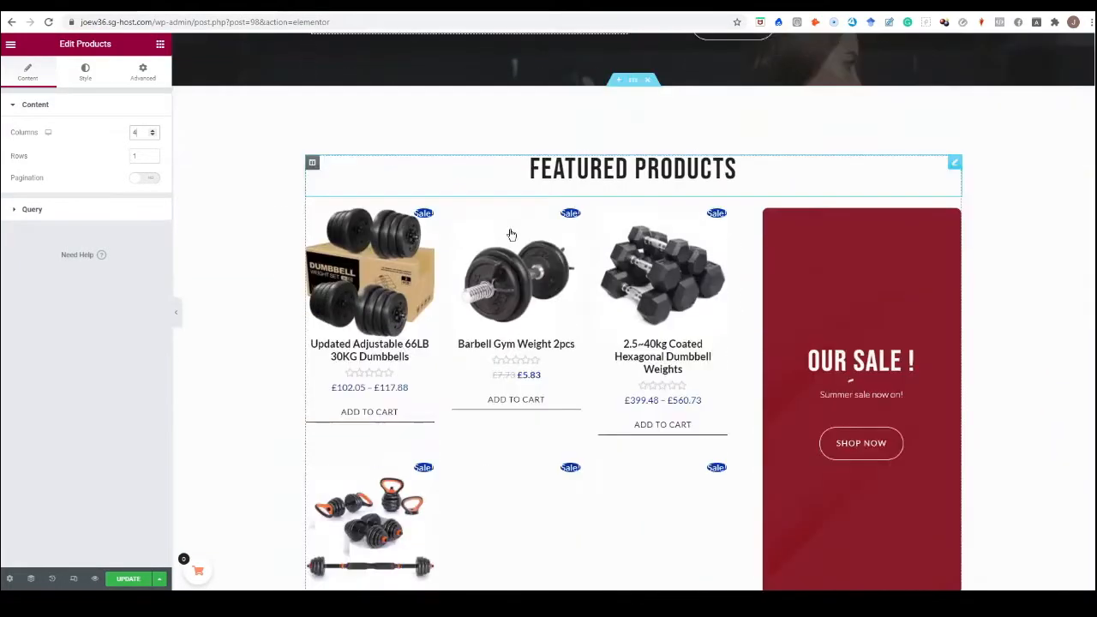
{"action": "scroll", "coordinate": [519, 251], "scroll_direction": "down", "scroll_amount": 3}
{"action": "scroll", "coordinate": [561, 309], "scroll_direction": "up", "scroll_amount": 1}
{"action": "scroll", "coordinate": [580, 319], "scroll_direction": "down", "scroll_amount": 1}
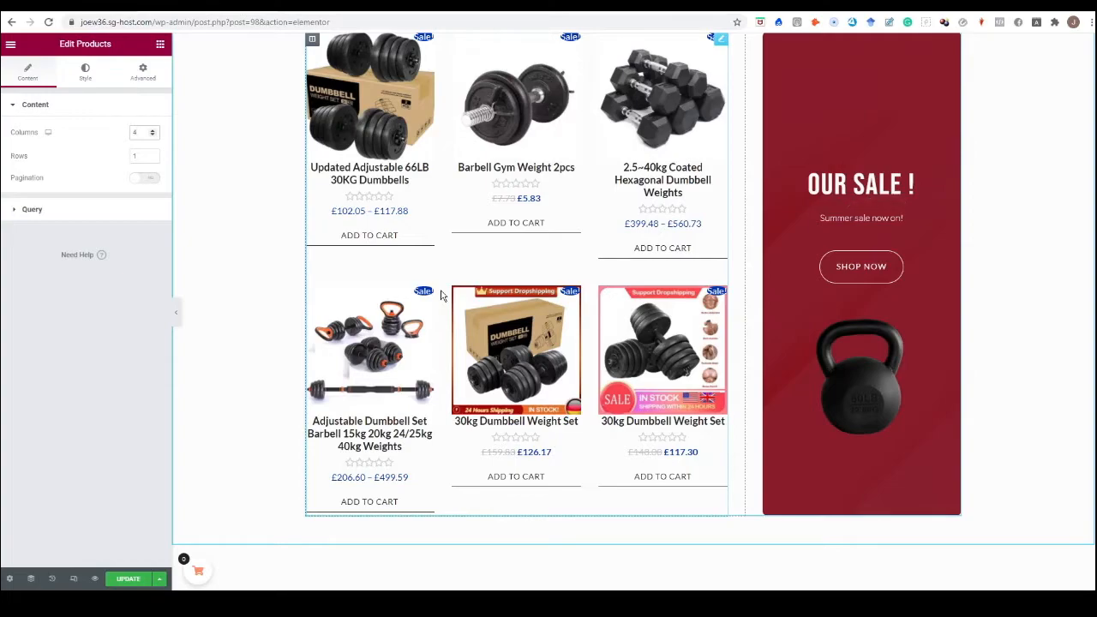
{"action": "scroll", "coordinate": [442, 296], "scroll_direction": "up", "scroll_amount": 1}
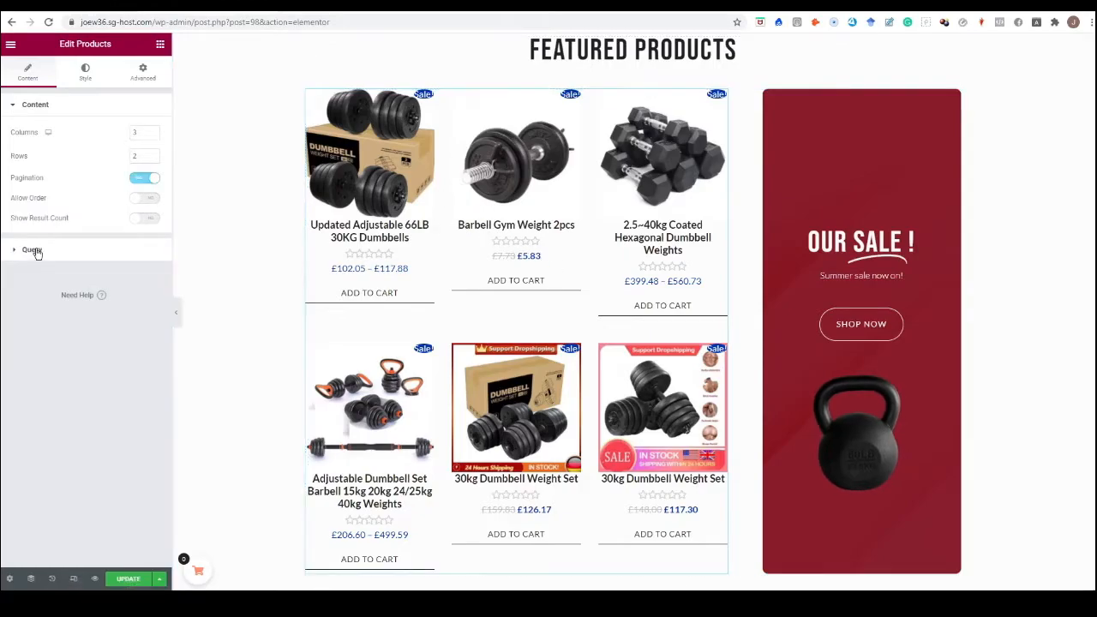
{"action": "left_click", "coordinate": [33, 250]}
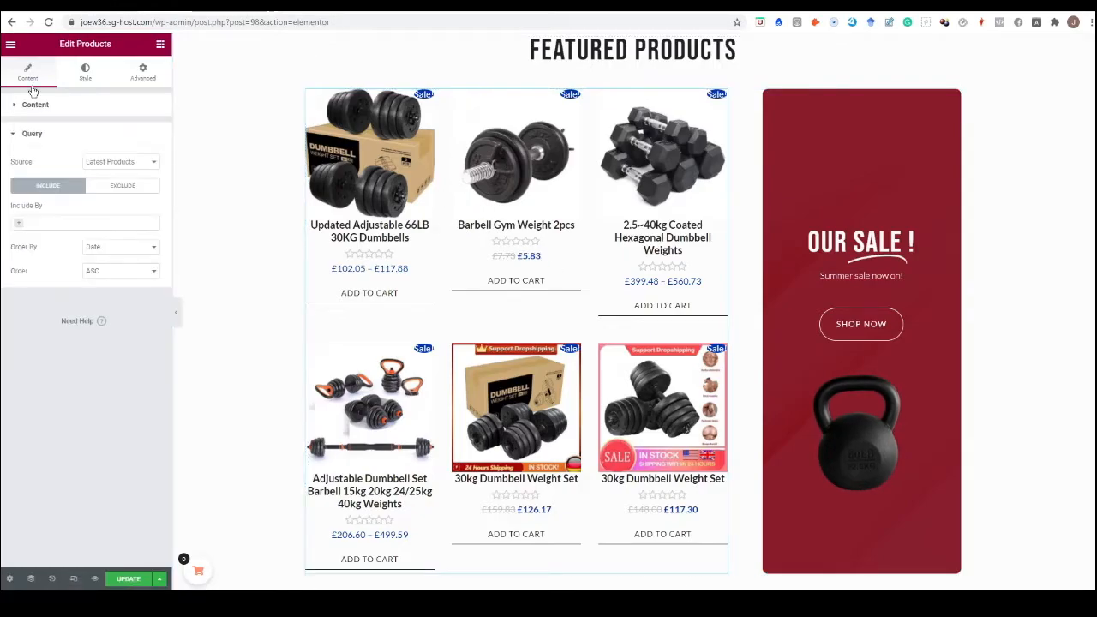
{"action": "left_click", "coordinate": [21, 229]}
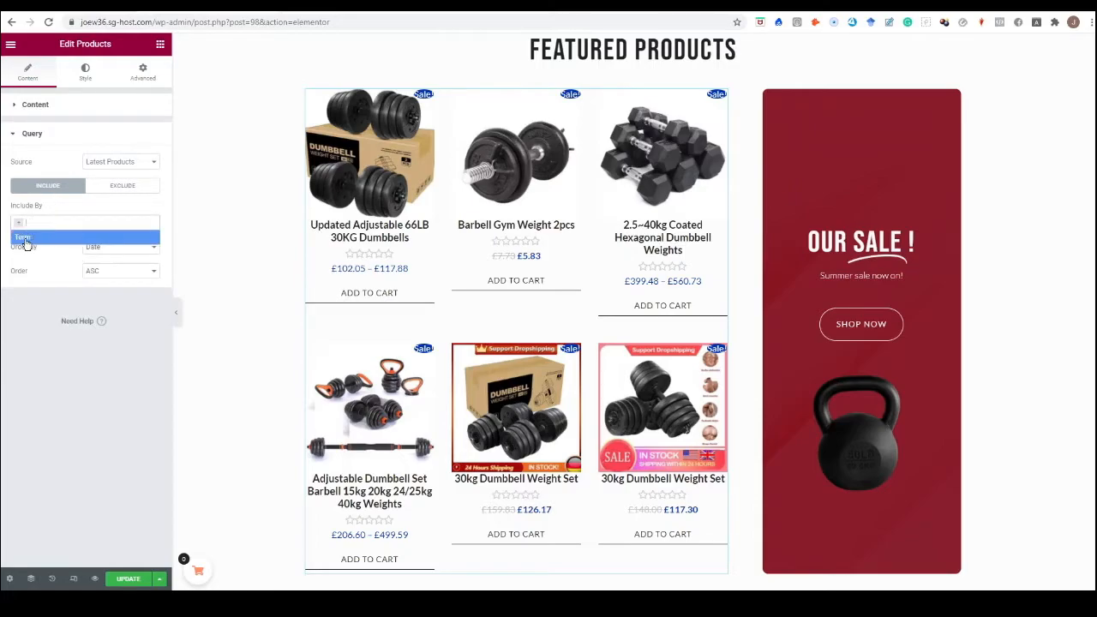
{"action": "left_click", "coordinate": [24, 238]}
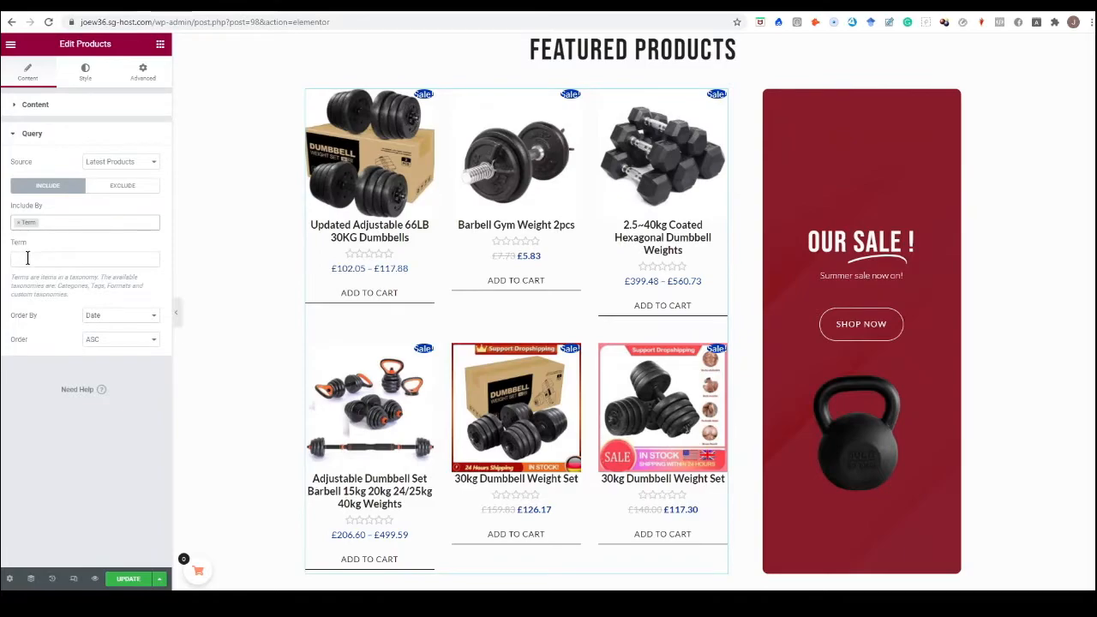
Step: Add the Weights product category as the query term of the Featured Products grid
{"action": "left_click", "coordinate": [28, 258]}
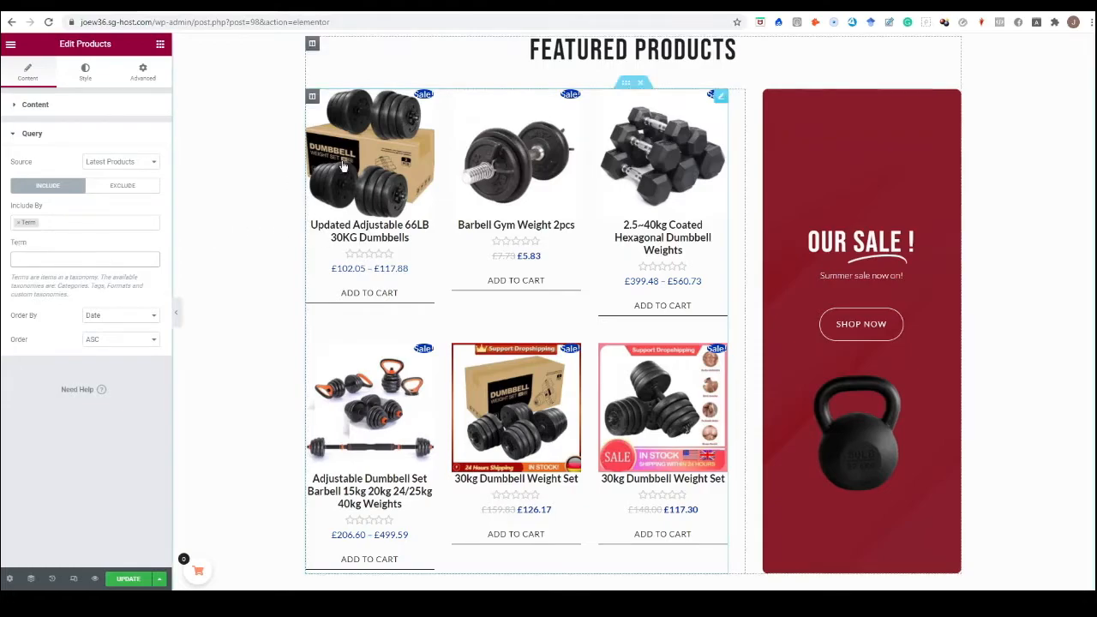
{"action": "left_click", "coordinate": [28, 259]}
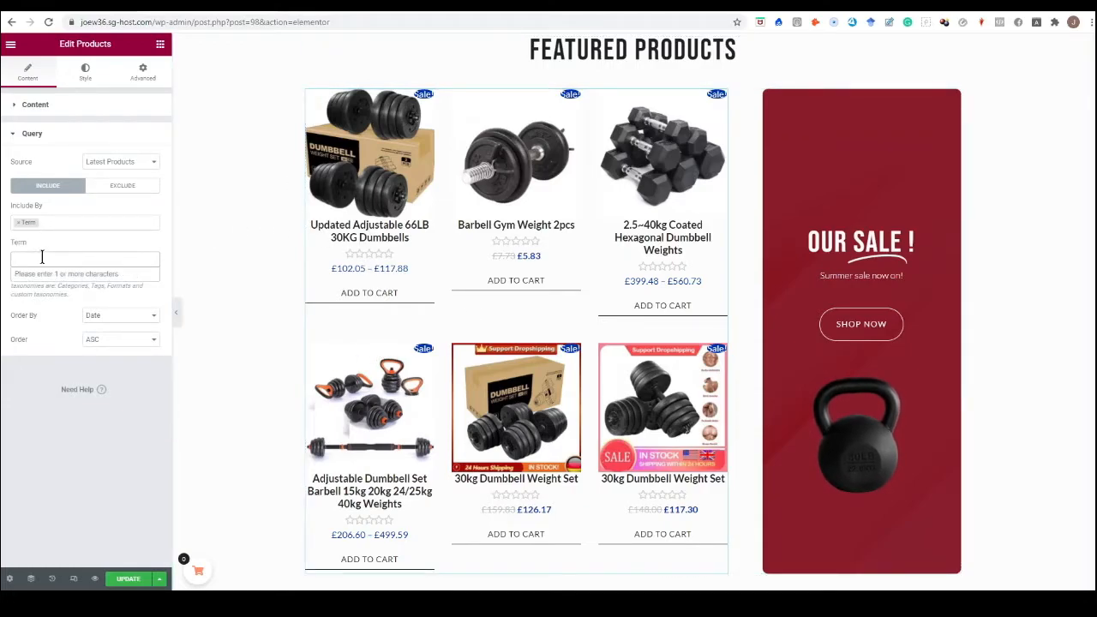
{"action": "type", "text": "weight"}
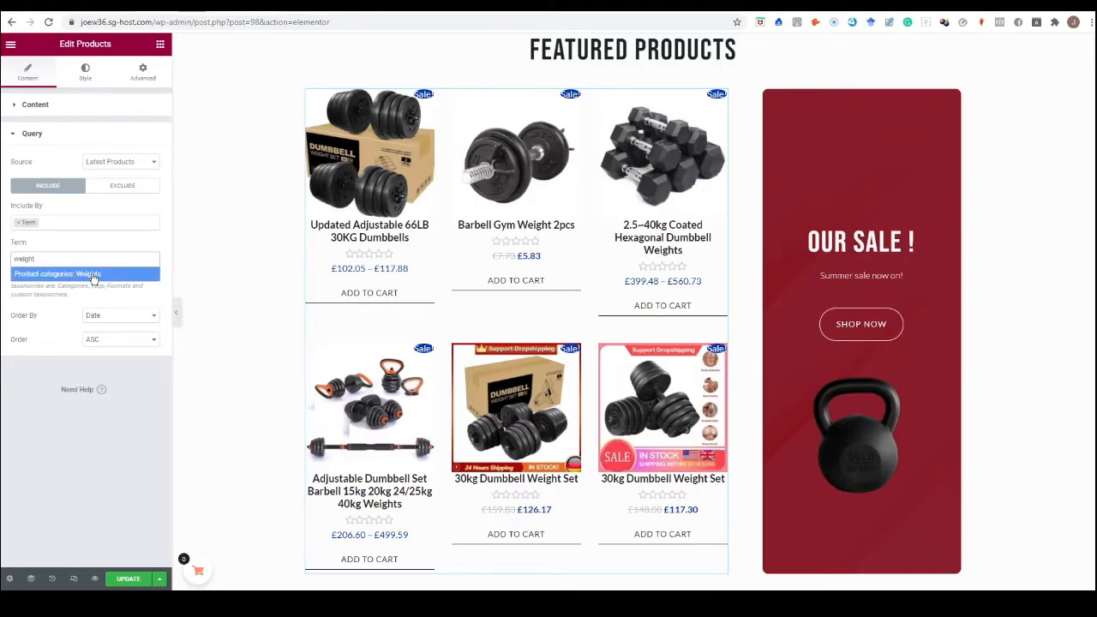
{"action": "left_click", "coordinate": [85, 275]}
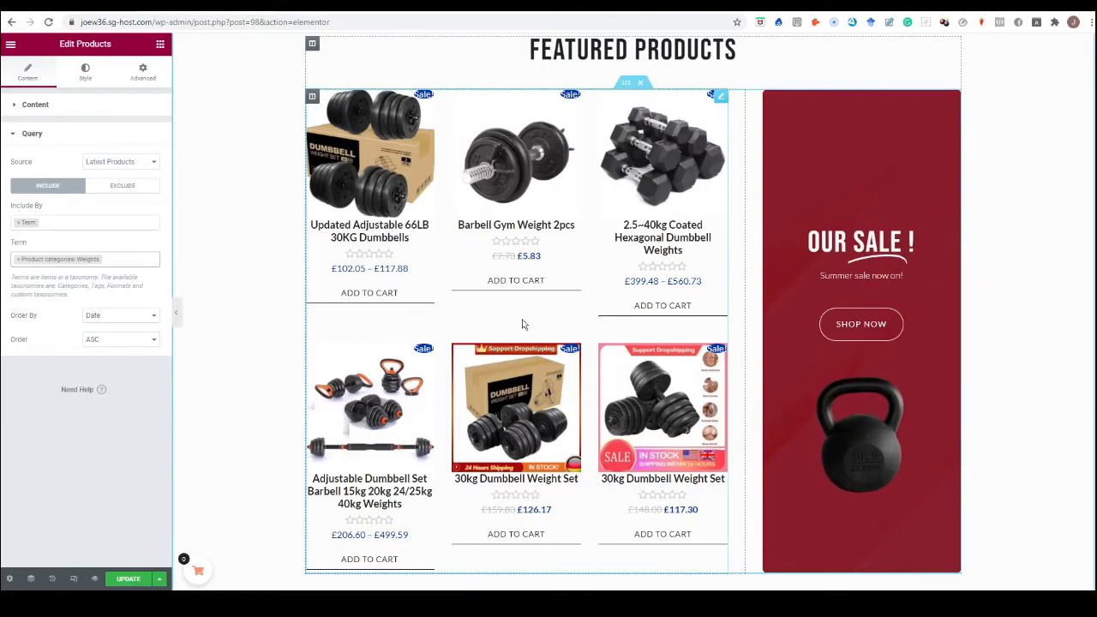
Step: Return to the site's list of pages and open the Weights page for editing with Elementor
{"action": "scroll", "coordinate": [491, 333], "scroll_direction": "up", "scroll_amount": 2}
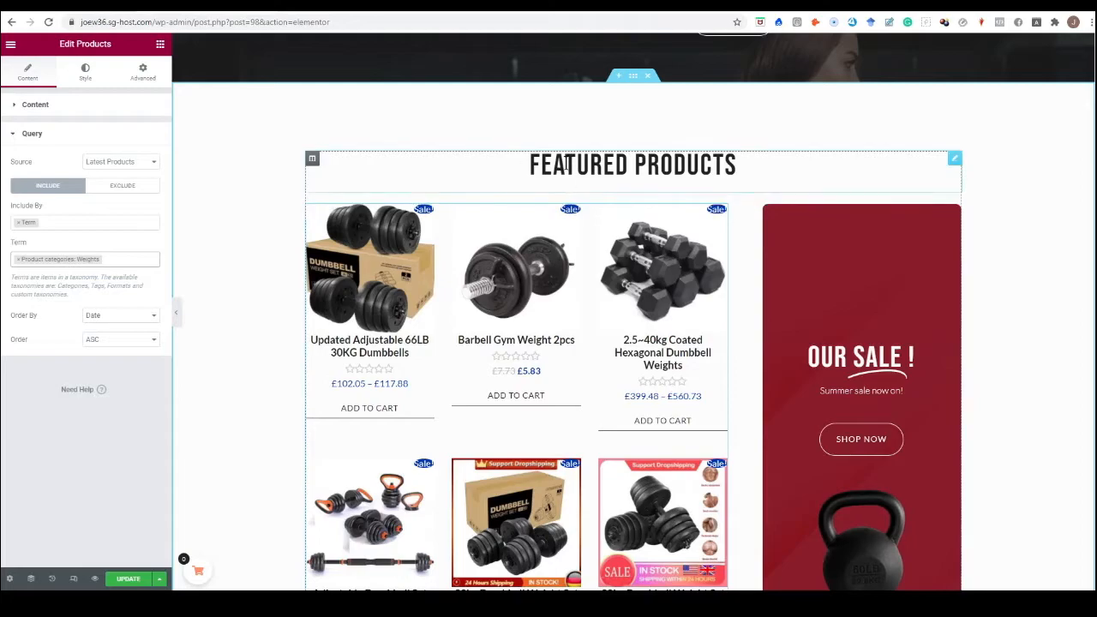
{"action": "scroll", "coordinate": [472, 421], "scroll_direction": "up", "scroll_amount": 1}
{"action": "scroll", "coordinate": [480, 416], "scroll_direction": "down", "scroll_amount": 10}
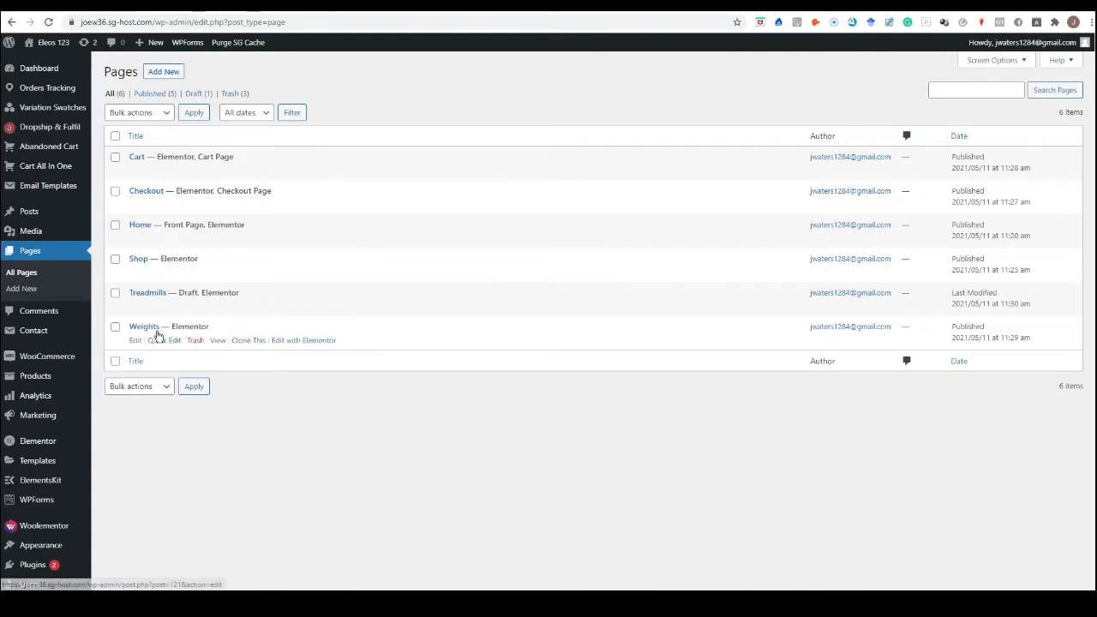
{"action": "left_click", "coordinate": [309, 343]}
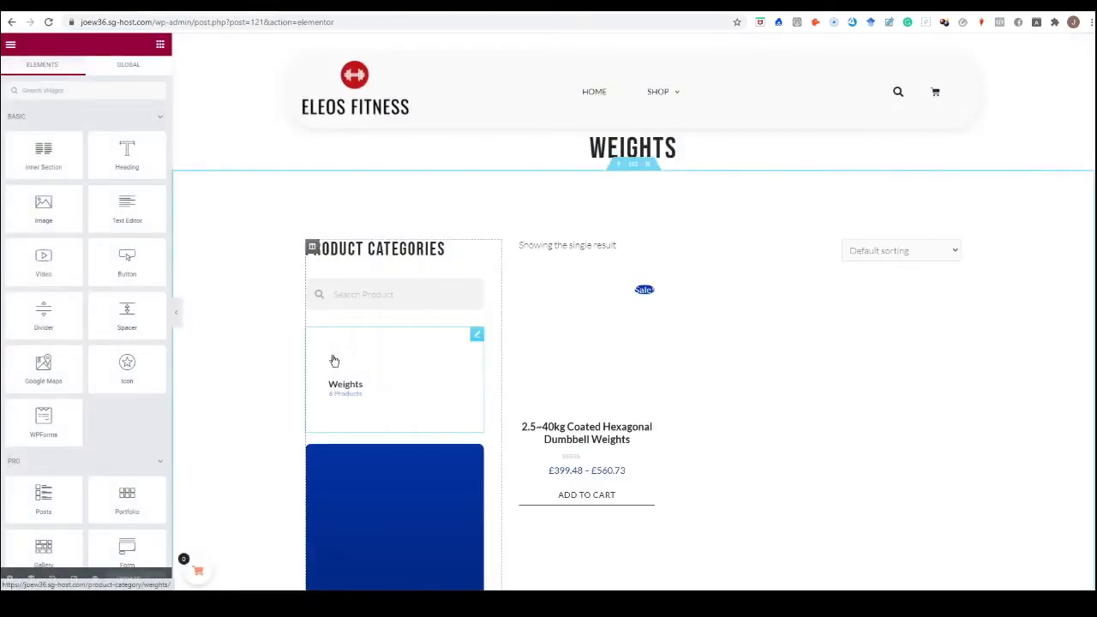
Step: Remove the Product Color term from the query of the product grid on the Weights page
{"action": "scroll", "coordinate": [334, 361], "scroll_direction": "down", "scroll_amount": 2}
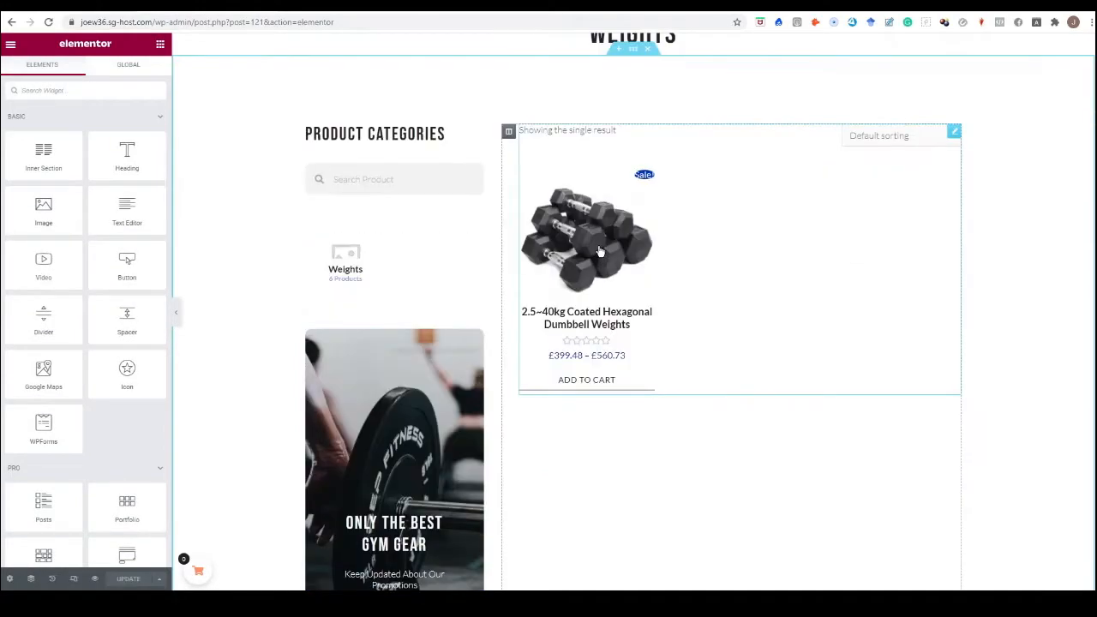
{"action": "scroll", "coordinate": [571, 249], "scroll_direction": "up", "scroll_amount": 2}
{"action": "scroll", "coordinate": [575, 291], "scroll_direction": "down", "scroll_amount": 1}
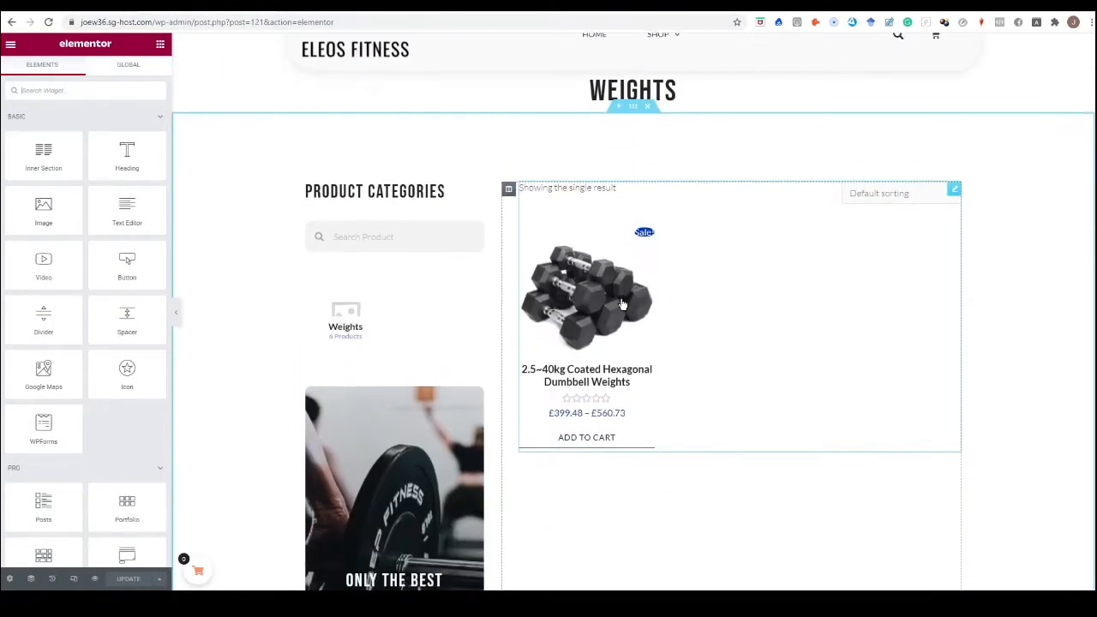
{"action": "left_click", "coordinate": [572, 344]}
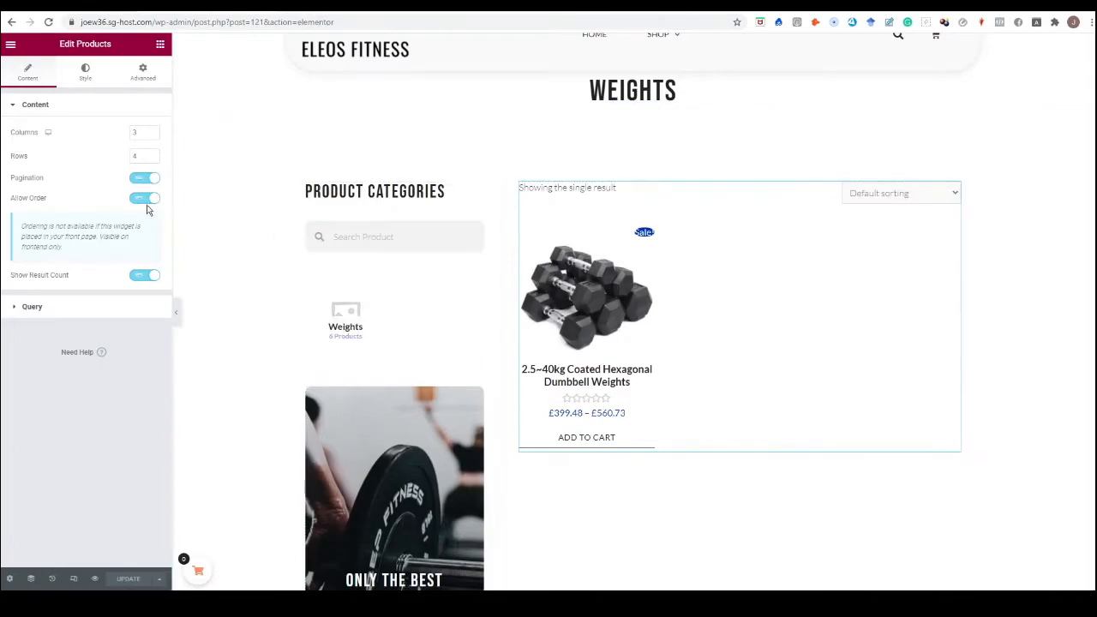
{"action": "left_click", "coordinate": [49, 311]}
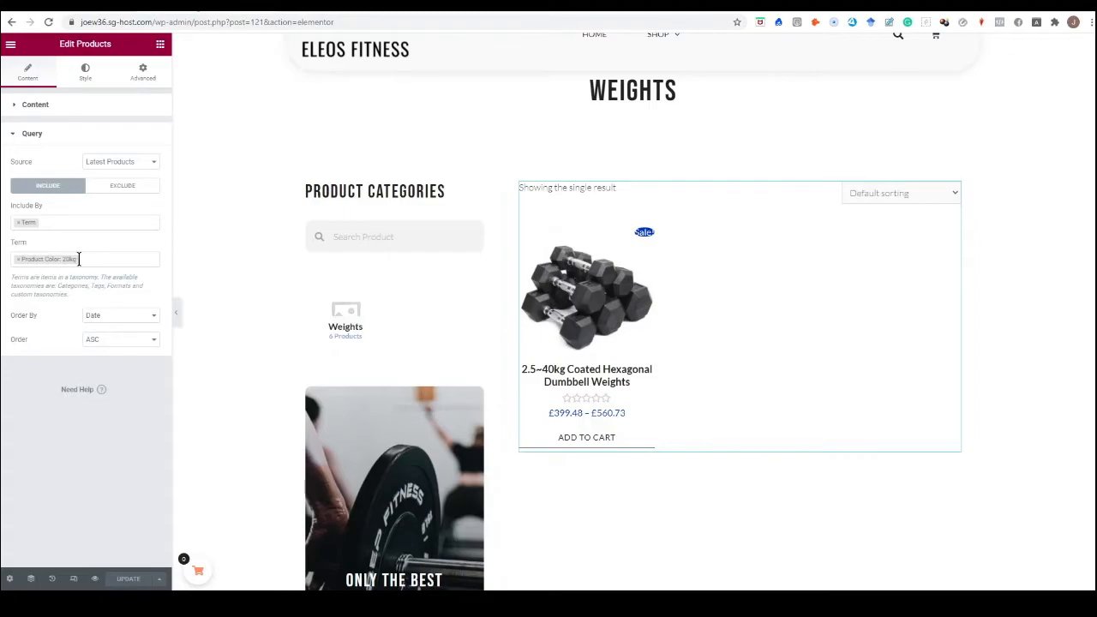
{"action": "left_click", "coordinate": [17, 260]}
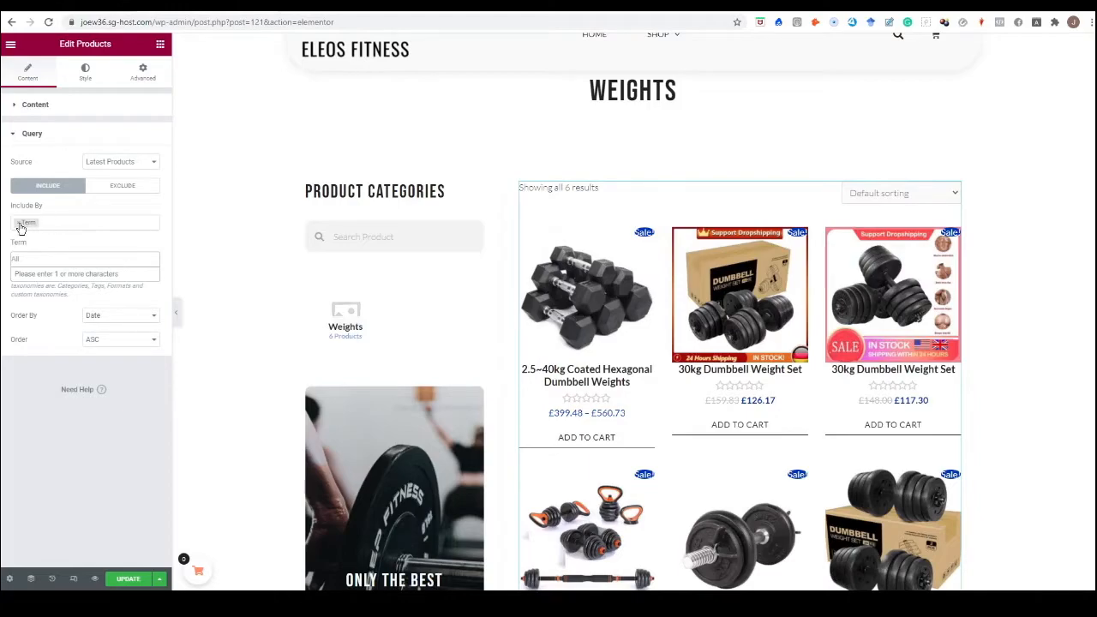
Step: Add the Weights product category as the query term of the Weights page's product grid
{"action": "left_click", "coordinate": [25, 259]}
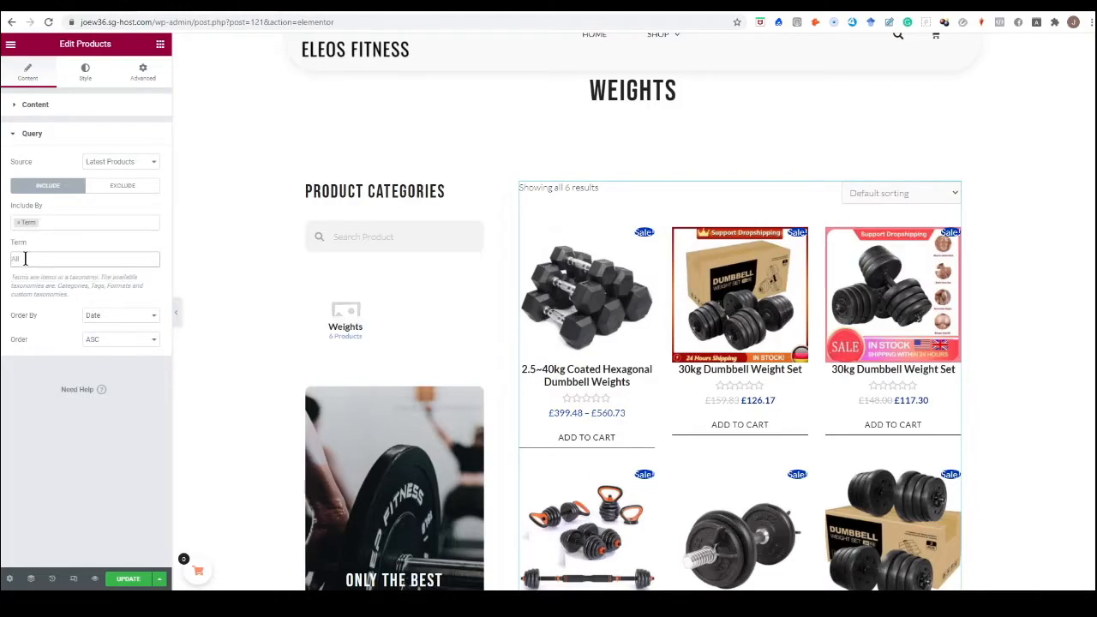
{"action": "left_click", "coordinate": [31, 260]}
{"action": "type", "text": "weight"}
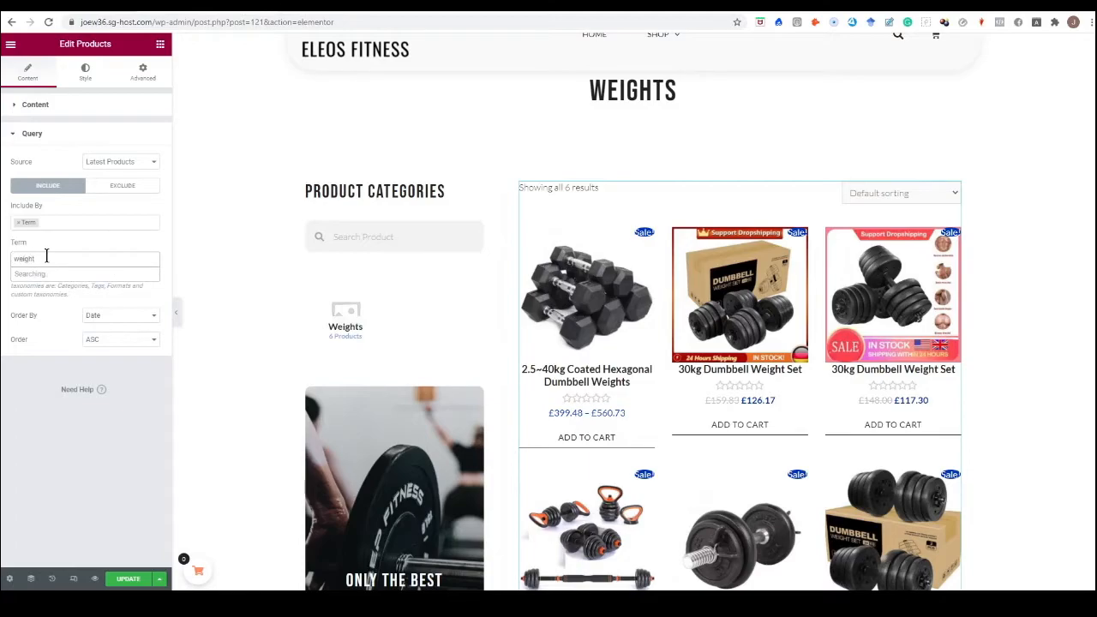
{"action": "left_click", "coordinate": [85, 274]}
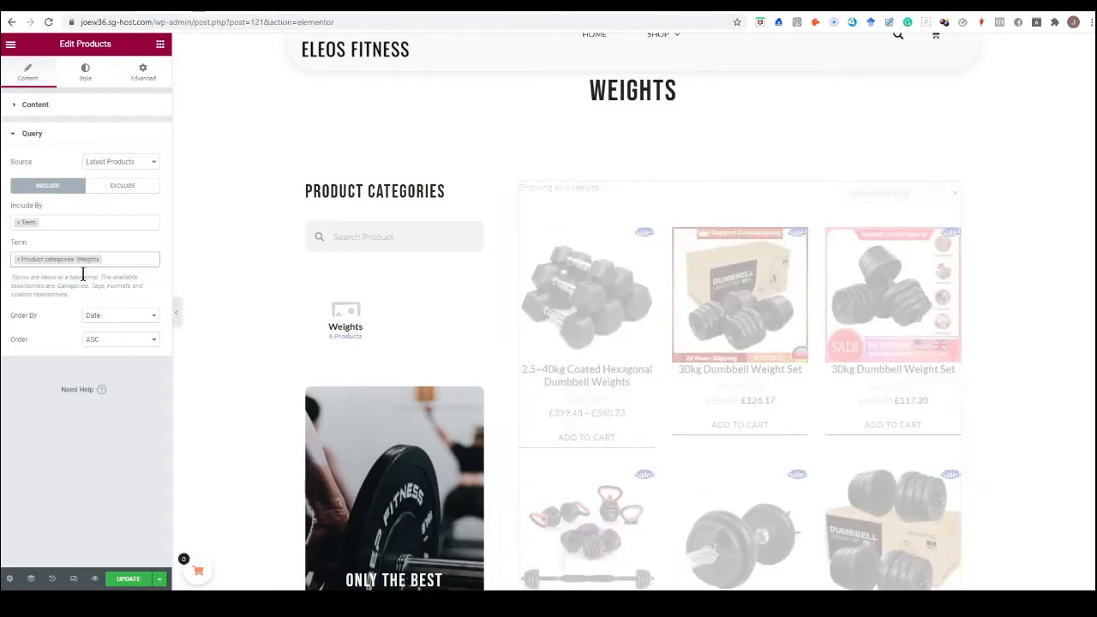
Step: Review the product grid, the sale banners and the shipping, payment and support section on the Weights page
{"action": "scroll", "coordinate": [620, 306], "scroll_direction": "down", "scroll_amount": 2}
{"action": "scroll", "coordinate": [620, 306], "scroll_direction": "down", "scroll_amount": 1}
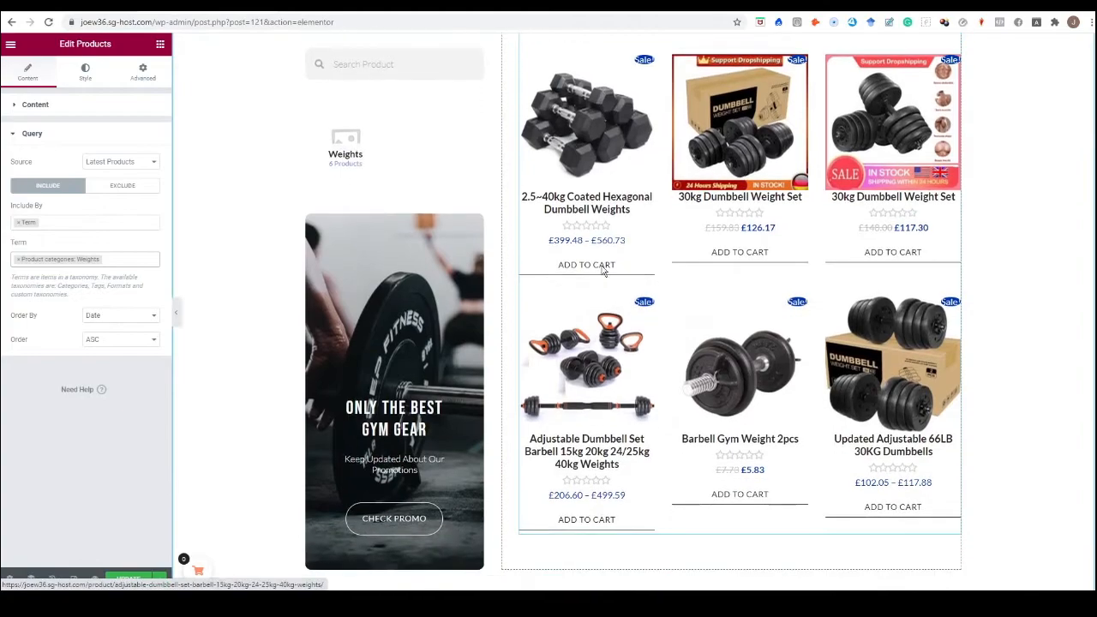
{"action": "scroll", "coordinate": [617, 308], "scroll_direction": "up", "scroll_amount": 4}
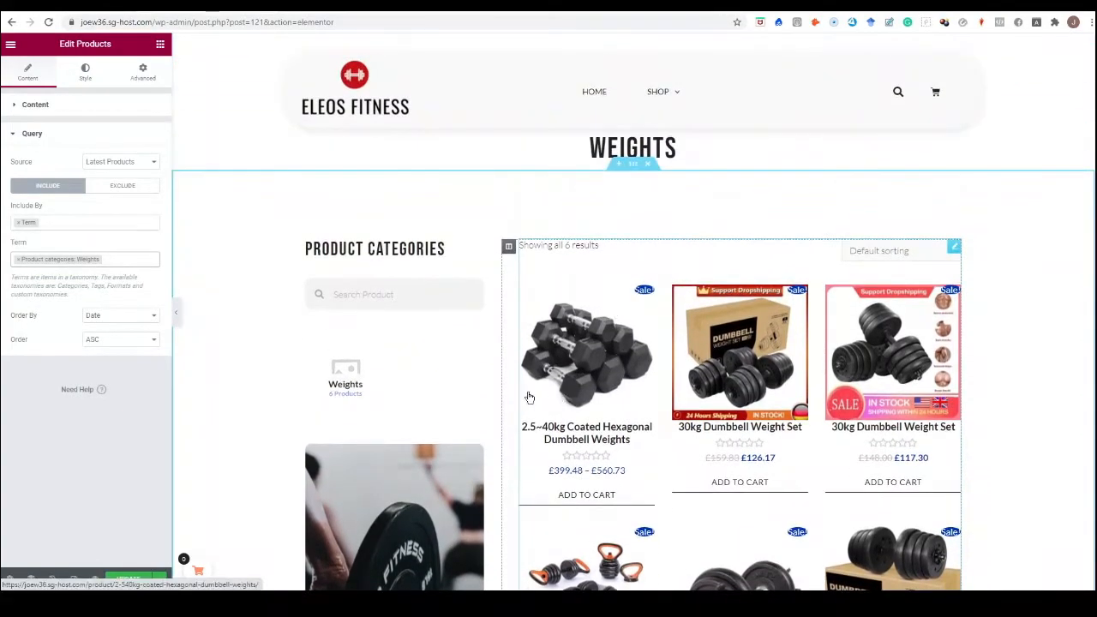
{"action": "scroll", "coordinate": [543, 392], "scroll_direction": "down", "scroll_amount": 10}
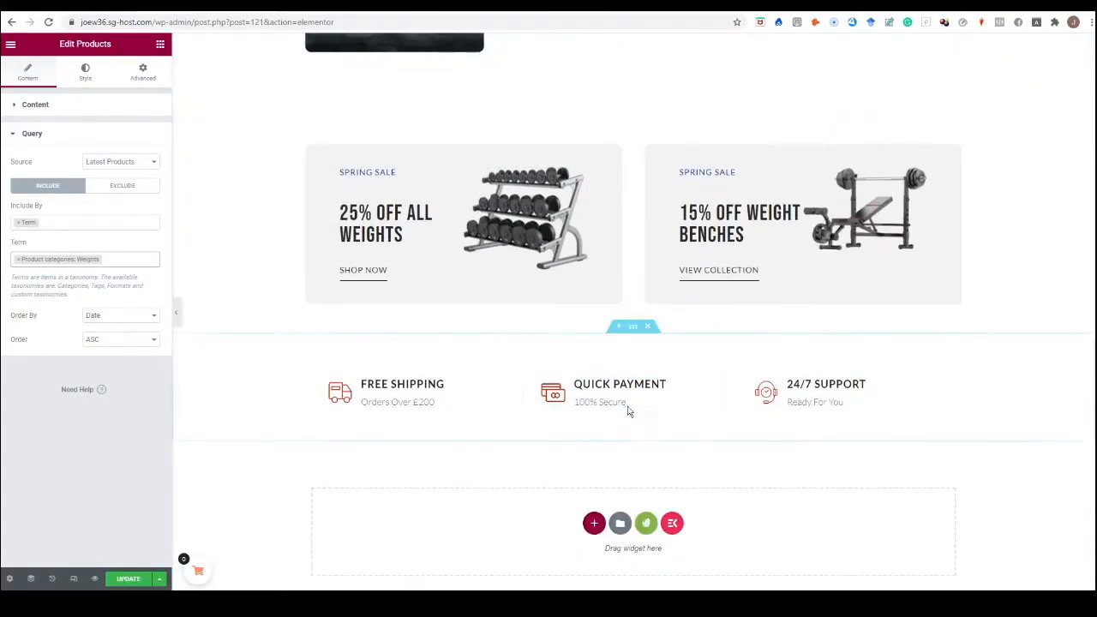
{"action": "scroll", "coordinate": [608, 377], "scroll_direction": "down", "scroll_amount": 3}
{"action": "scroll", "coordinate": [583, 342], "scroll_direction": "up", "scroll_amount": 2}
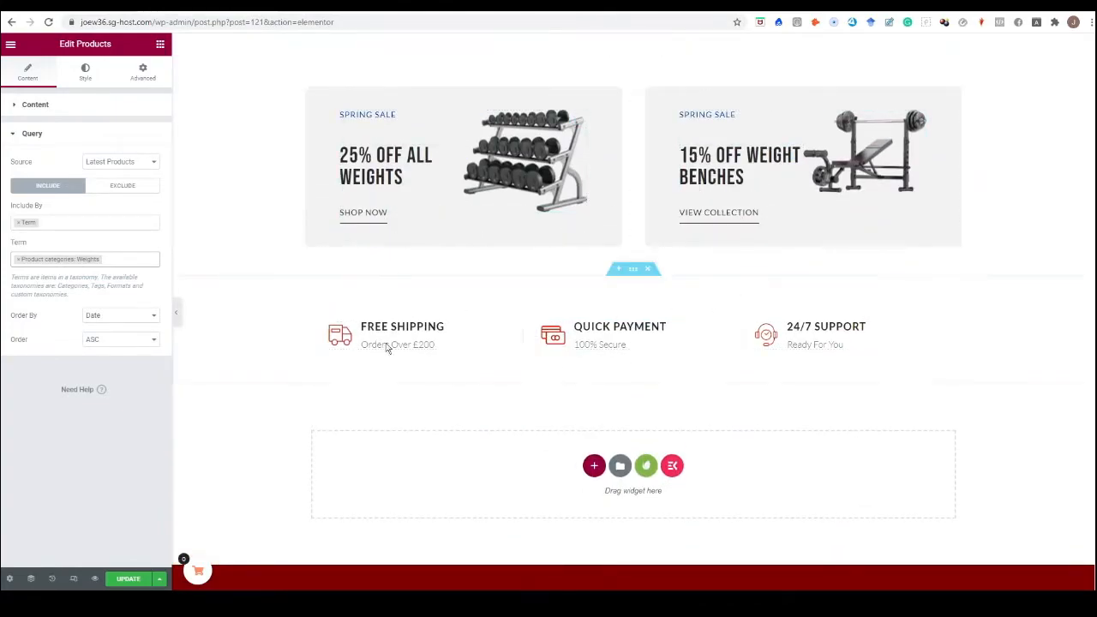
{"action": "scroll", "coordinate": [568, 269], "scroll_direction": "up", "scroll_amount": 5}
{"action": "scroll", "coordinate": [565, 292], "scroll_direction": "up", "scroll_amount": 3}
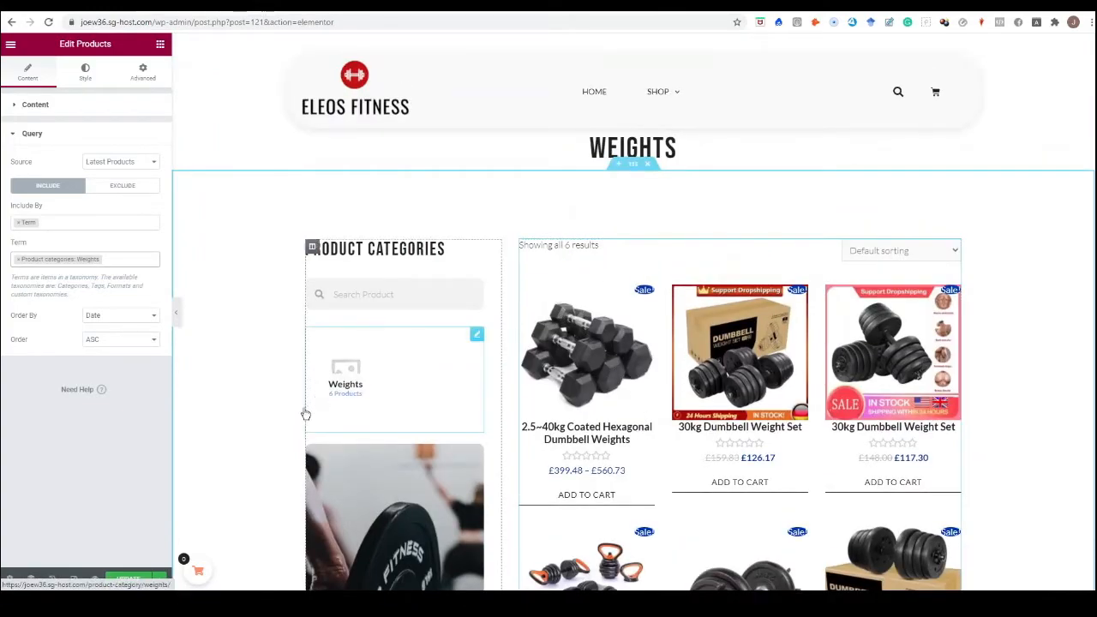
Step: Update the Weights page and exit Elementor to the WordPress dashboard
{"action": "left_click", "coordinate": [129, 580]}
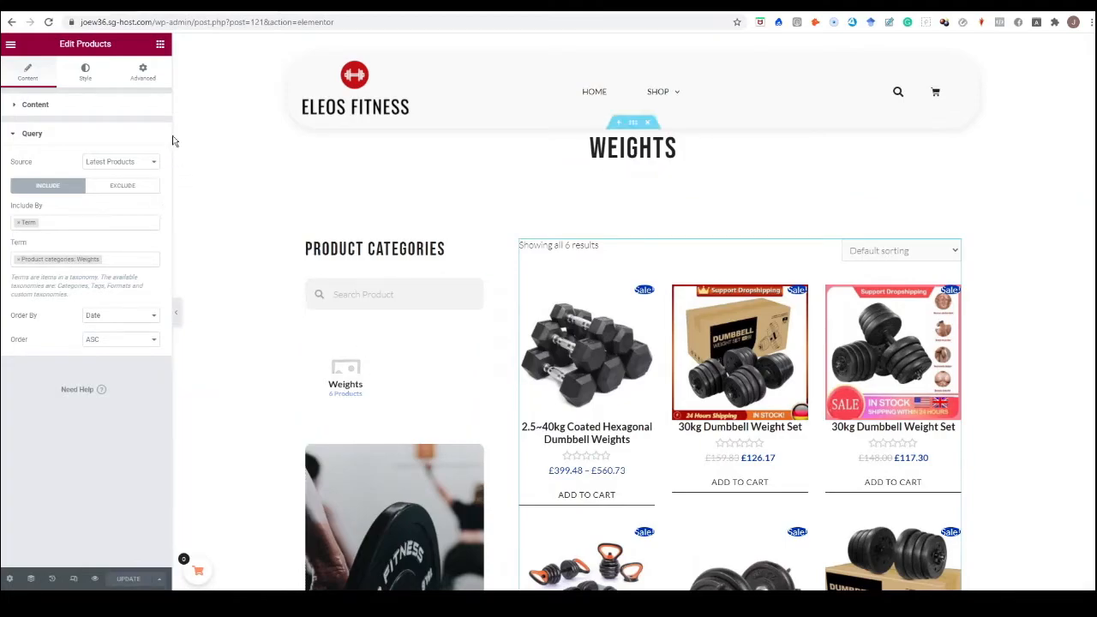
{"action": "left_click", "coordinate": [10, 43]}
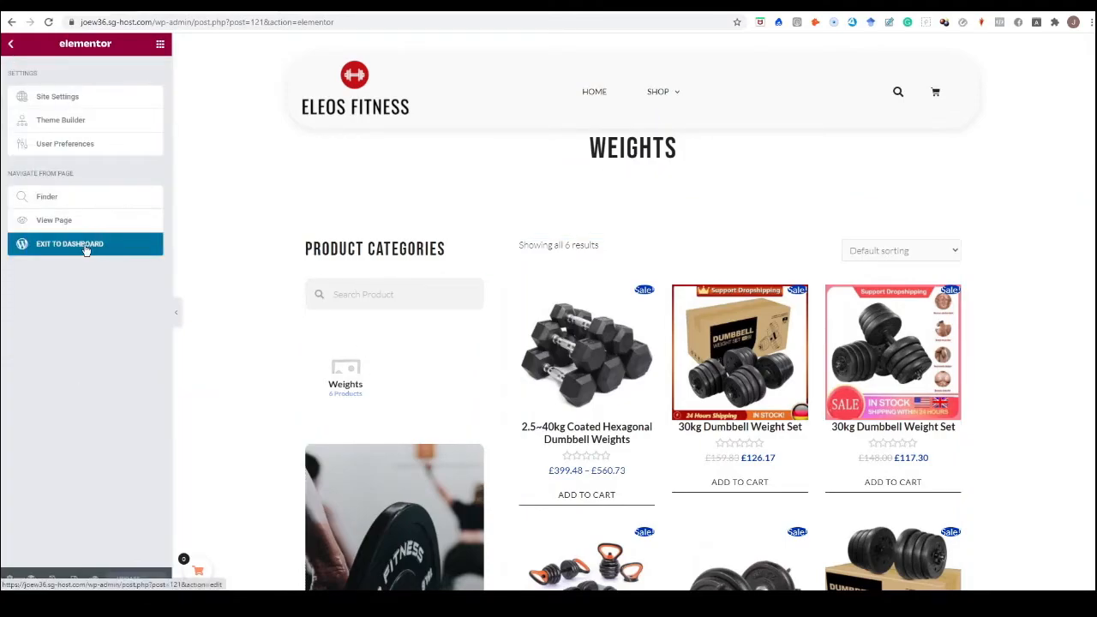
{"action": "left_click", "coordinate": [86, 248]}
Step: Add the Weights page to the Main Menu as a sub item of Shop and save the menu
{"action": "scroll", "coordinate": [90, 240], "scroll_direction": "down", "scroll_amount": 3}
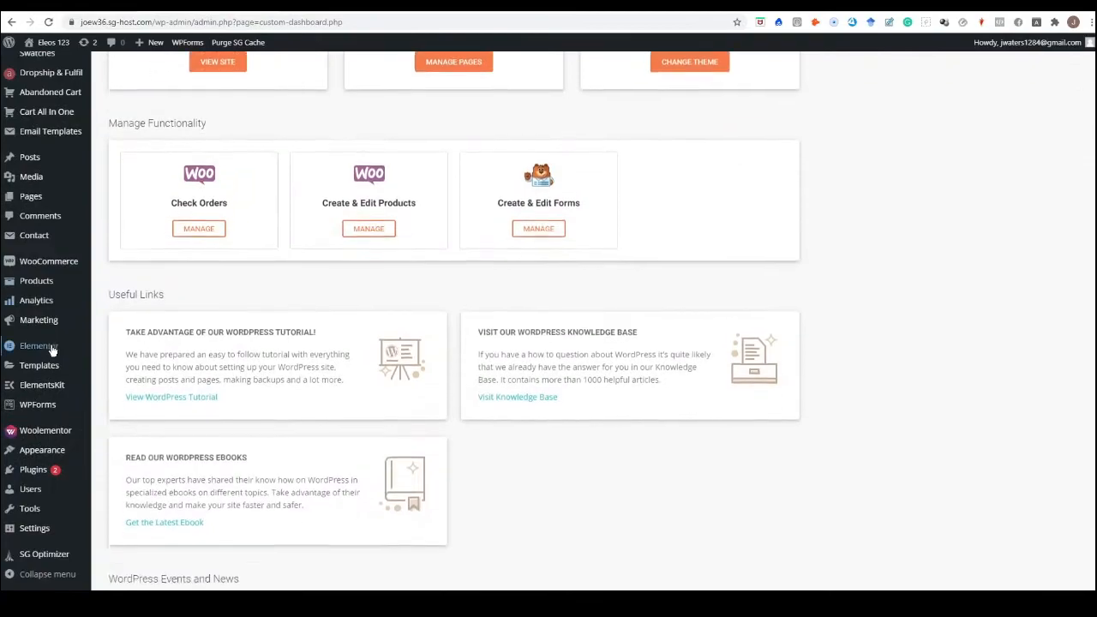
{"action": "mouse_move", "coordinate": [79, 389]}
{"action": "mouse_move", "coordinate": [57, 451]}
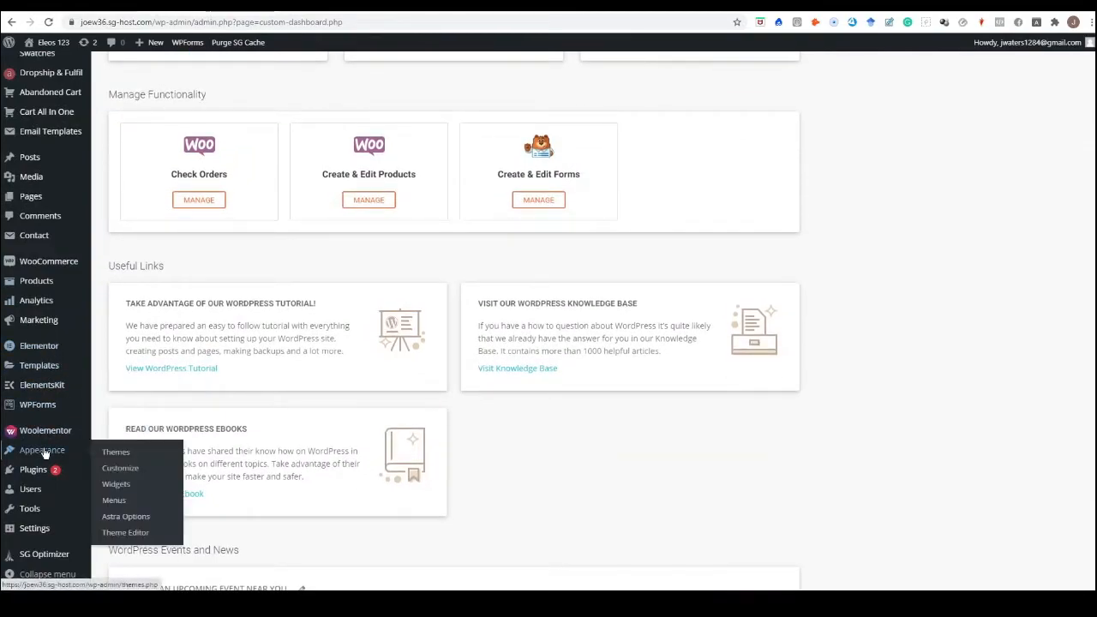
{"action": "left_click", "coordinate": [117, 503]}
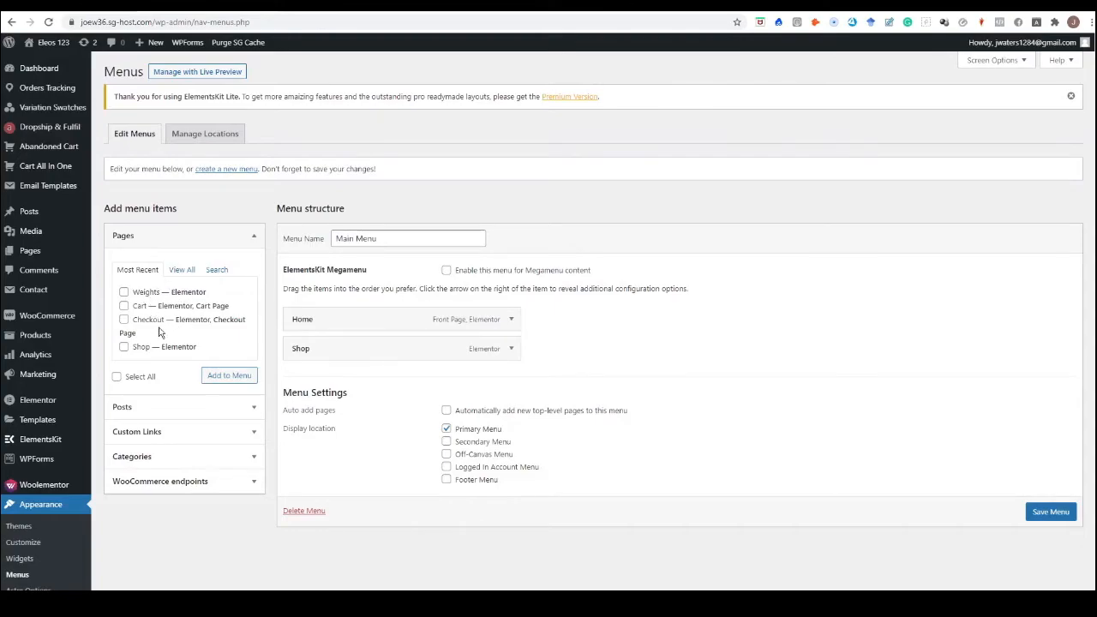
{"action": "left_click", "coordinate": [182, 270]}
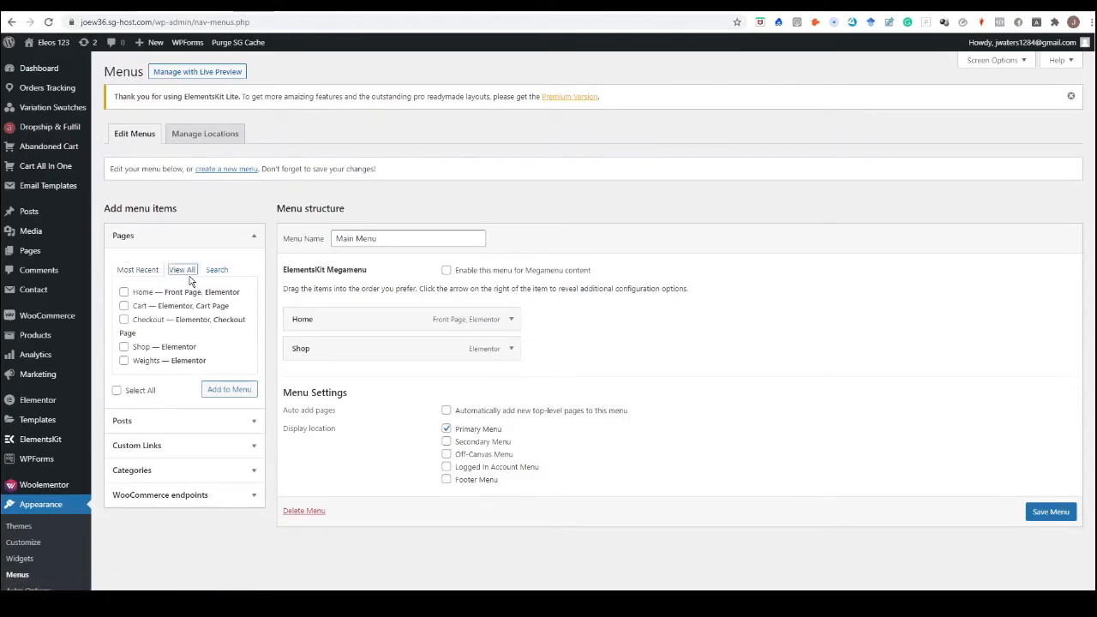
{"action": "left_click", "coordinate": [124, 361]}
{"action": "left_click", "coordinate": [227, 390]}
{"action": "left_click_drag", "start_coordinate": [306, 379], "coordinate": [326, 380]}
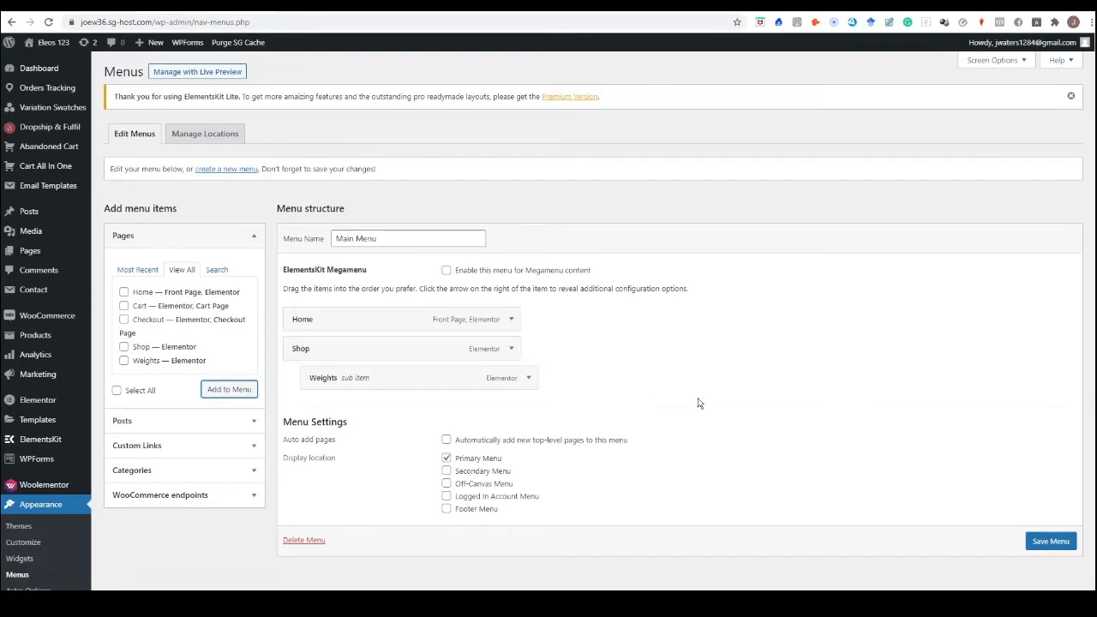
{"action": "left_click", "coordinate": [1044, 544]}
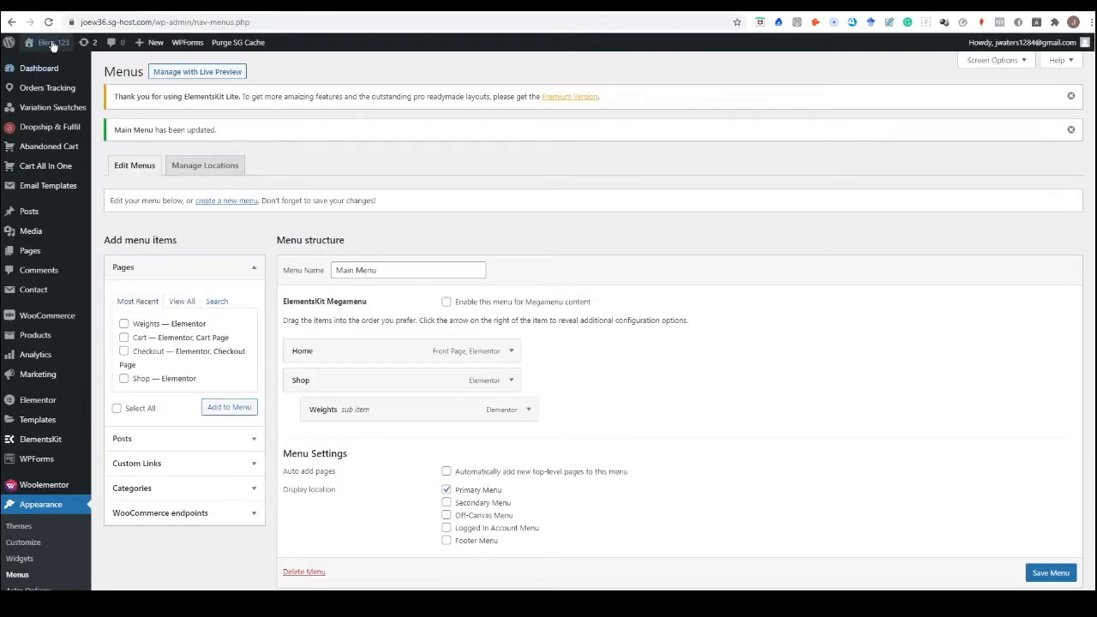
Step: Visit the live site, open the Weights page listed under Shop, and check its product grid
{"action": "mouse_move", "coordinate": [51, 45]}
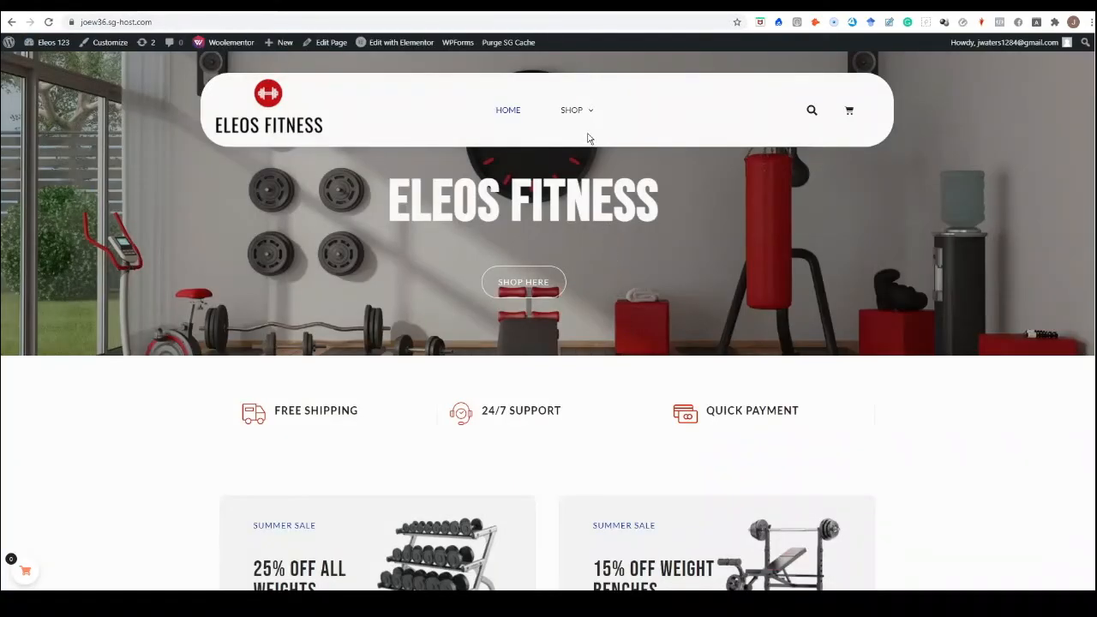
{"action": "mouse_move", "coordinate": [583, 115]}
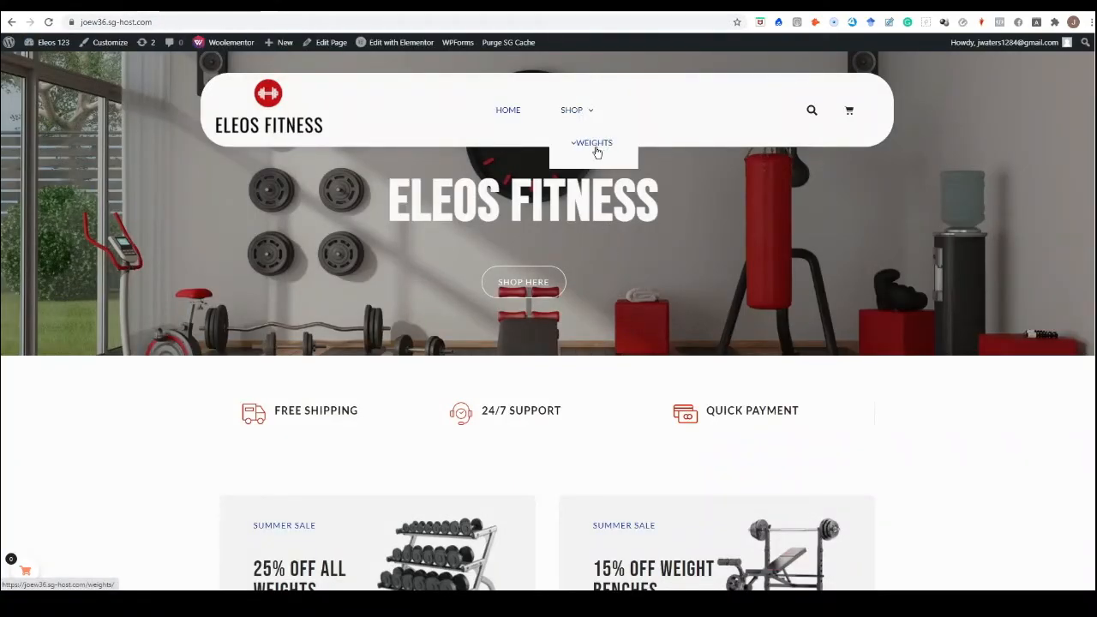
{"action": "left_click", "coordinate": [595, 147]}
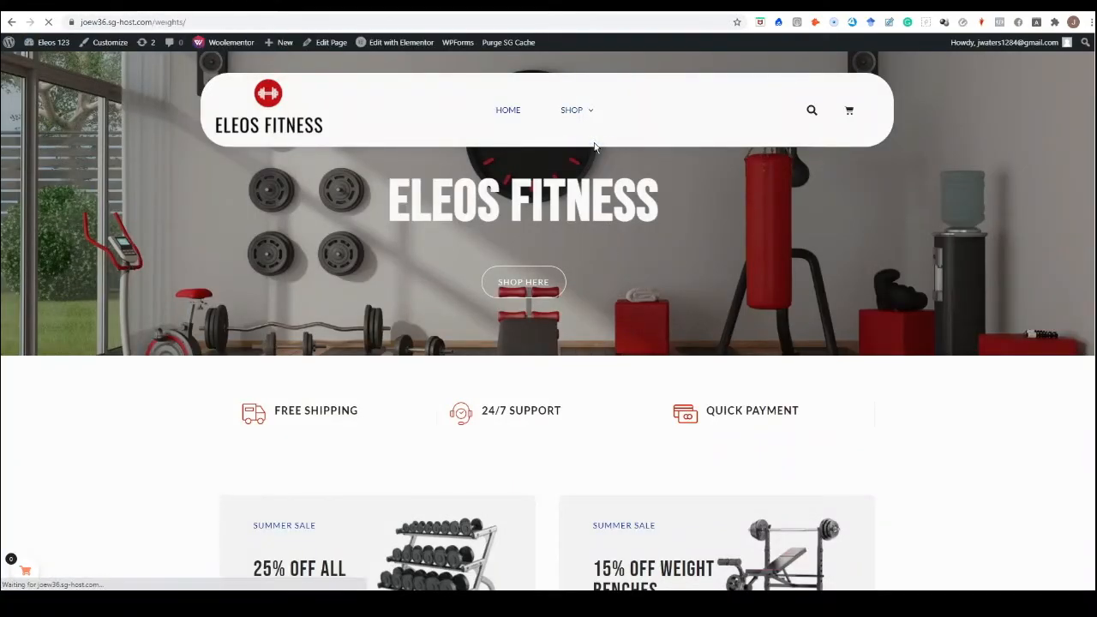
{"action": "scroll", "coordinate": [535, 236], "scroll_direction": "down", "scroll_amount": 2}
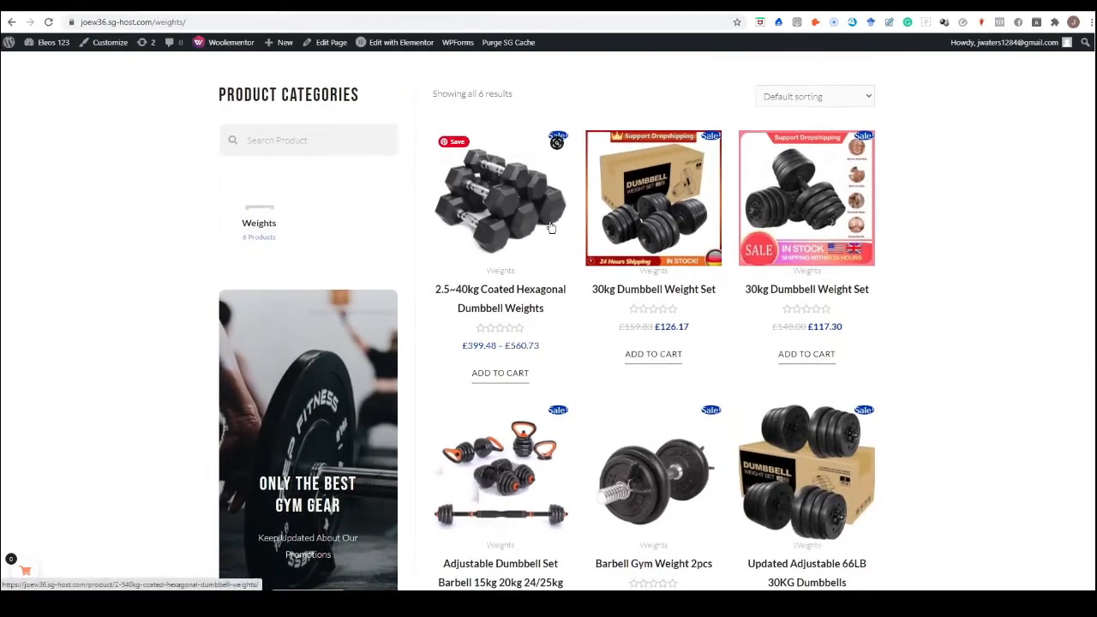
{"action": "scroll", "coordinate": [577, 246], "scroll_direction": "down", "scroll_amount": 3}
{"action": "scroll", "coordinate": [591, 296], "scroll_direction": "up", "scroll_amount": 3}
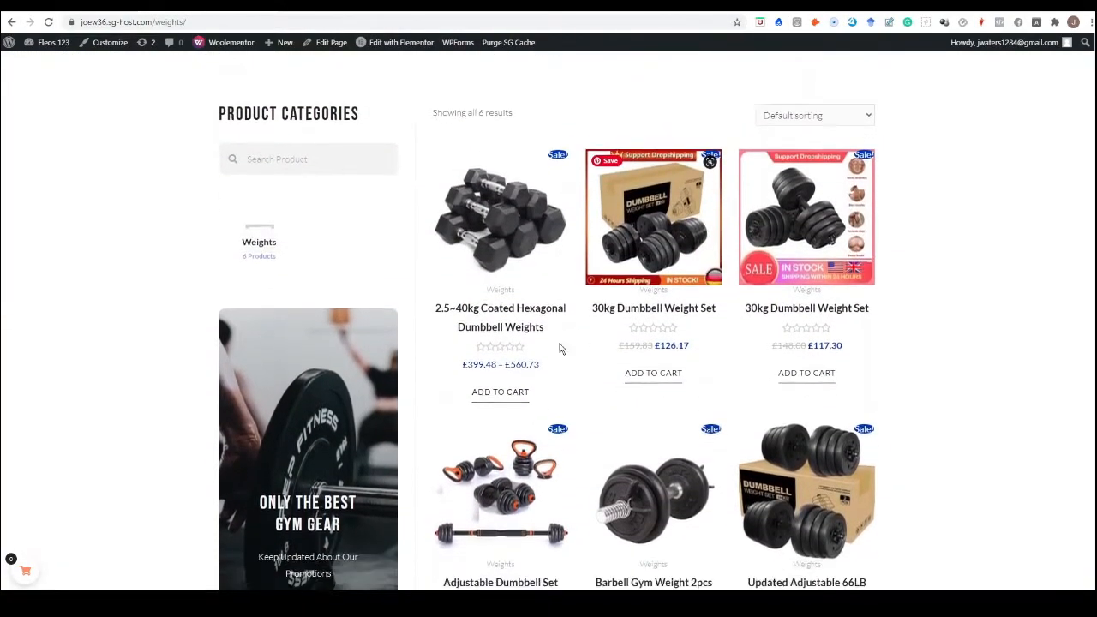
{"action": "scroll", "coordinate": [567, 349], "scroll_direction": "down", "scroll_amount": 1}
{"action": "scroll", "coordinate": [578, 428], "scroll_direction": "up", "scroll_amount": 2}
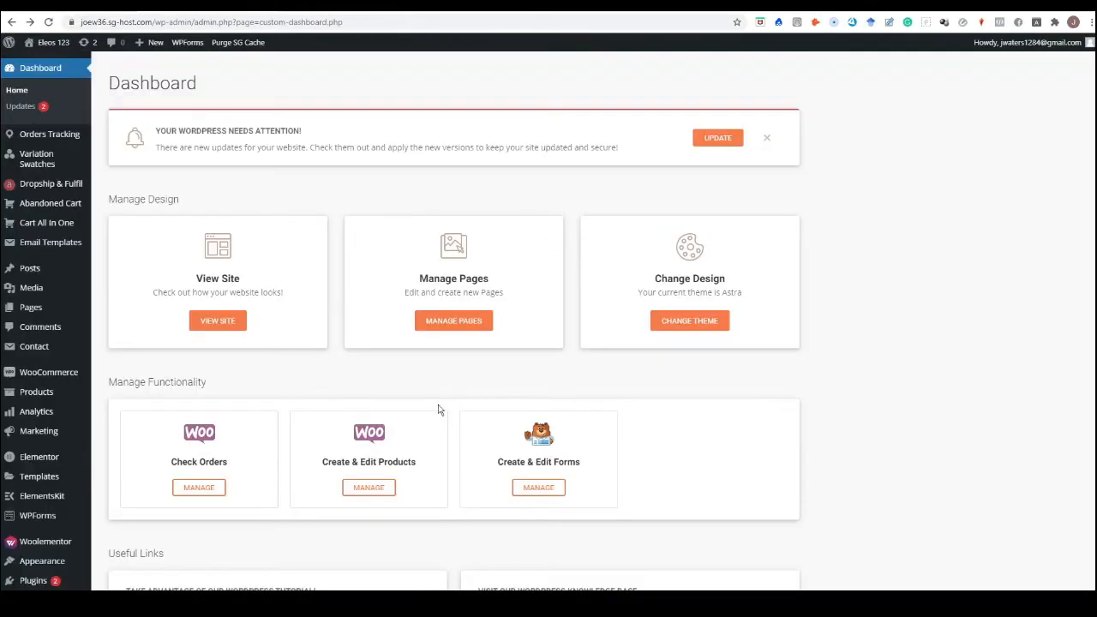
Step: Open WooCommerce from the dashboard, decline usage tracking and dismiss the welcome introduction
{"action": "left_click", "coordinate": [60, 379]}
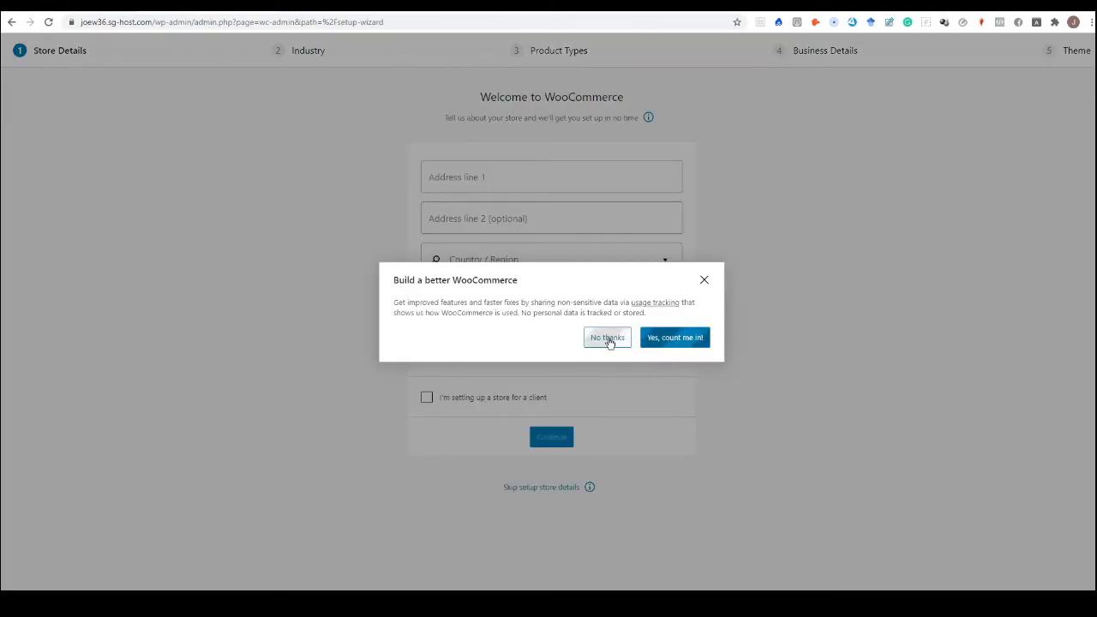
{"action": "left_click", "coordinate": [608, 337]}
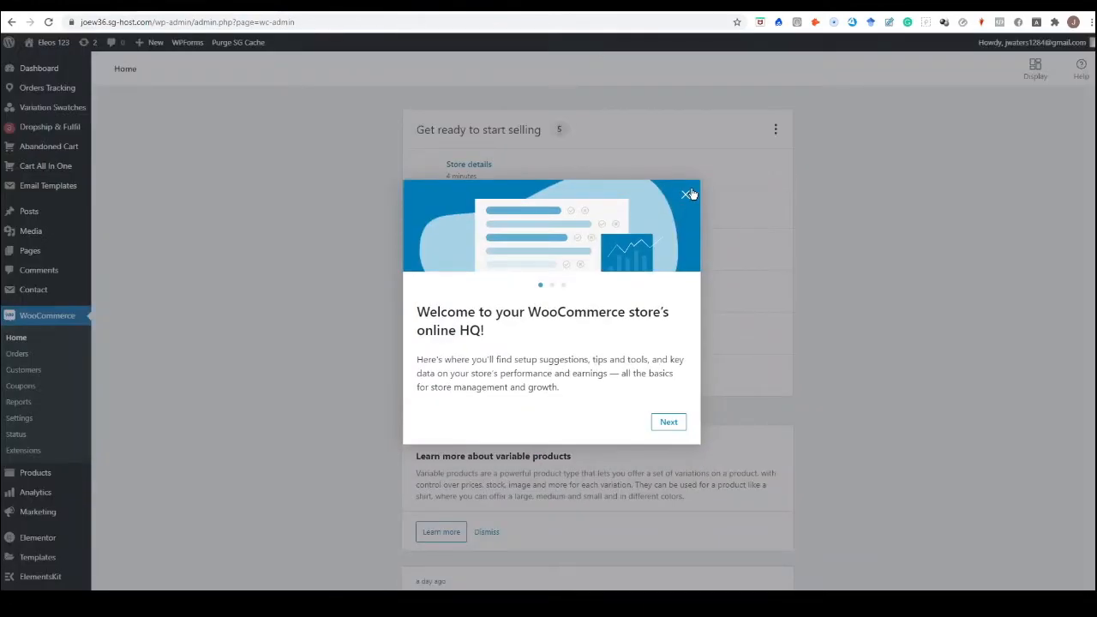
{"action": "left_click", "coordinate": [691, 194]}
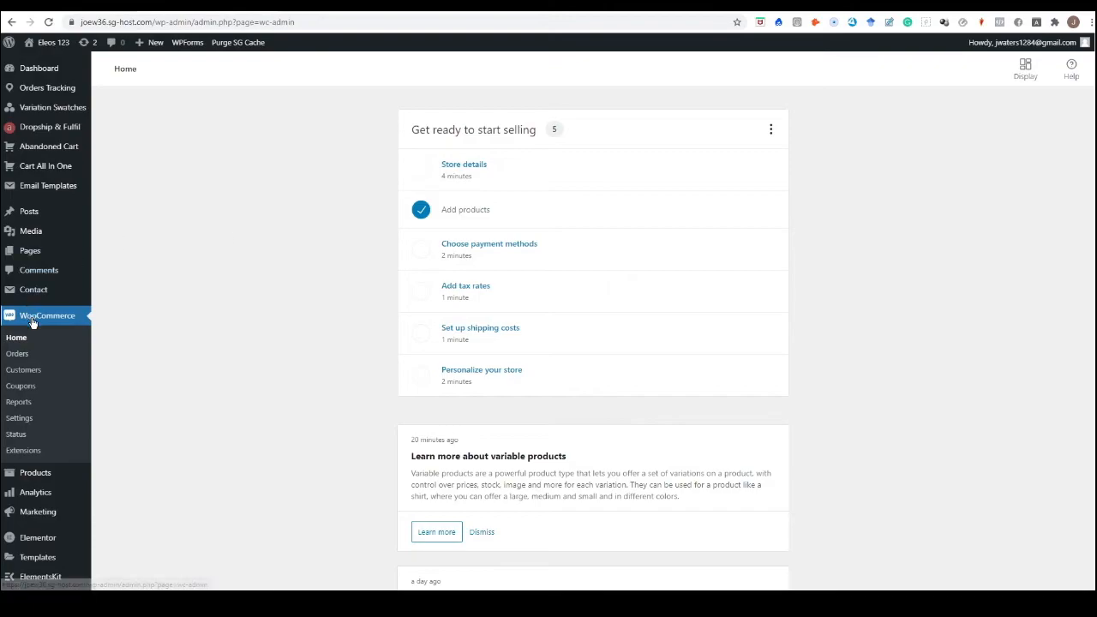
Step: Open WooCommerce's Advanced settings and examine the page setup and the checkout endpoints
{"action": "left_click", "coordinate": [21, 420]}
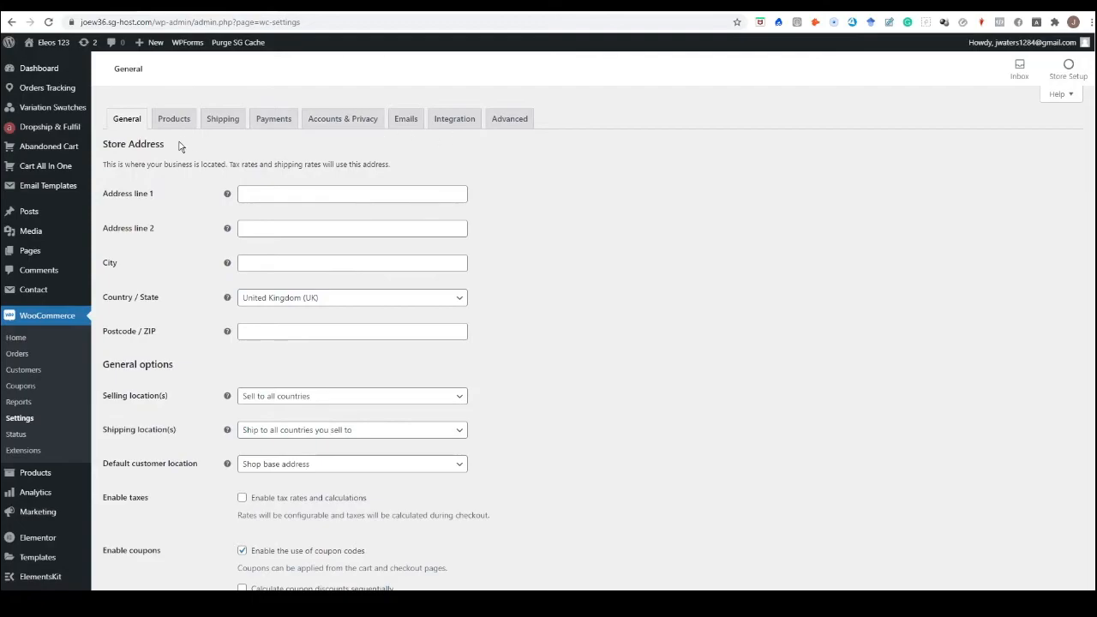
{"action": "left_click", "coordinate": [511, 122]}
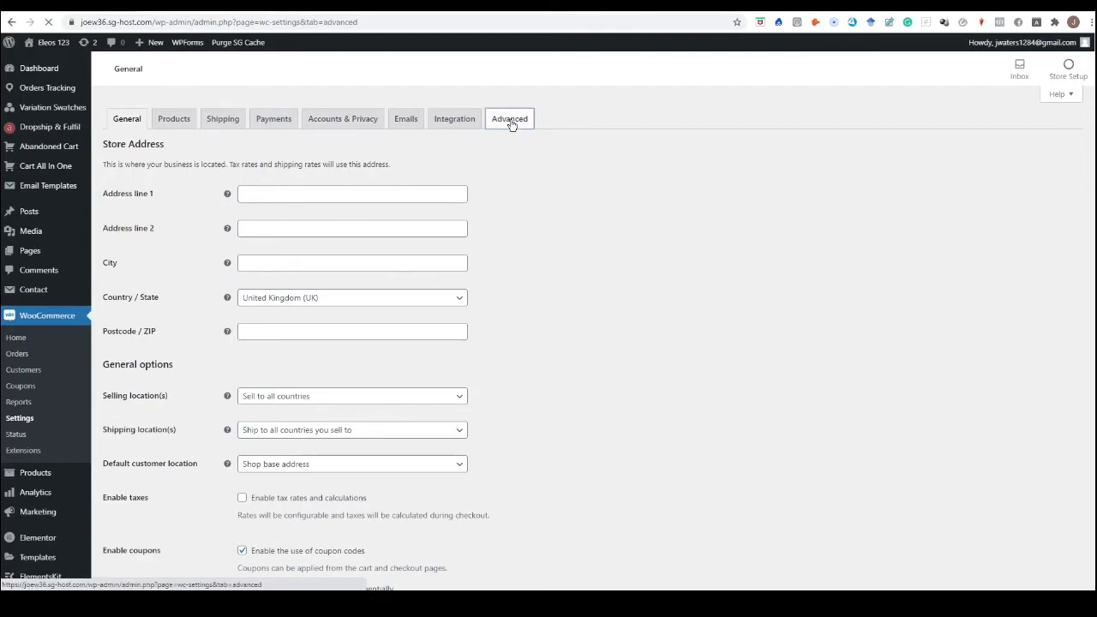
{"action": "scroll", "coordinate": [280, 266], "scroll_direction": "down", "scroll_amount": 1}
{"action": "scroll", "coordinate": [280, 265], "scroll_direction": "up", "scroll_amount": 1}
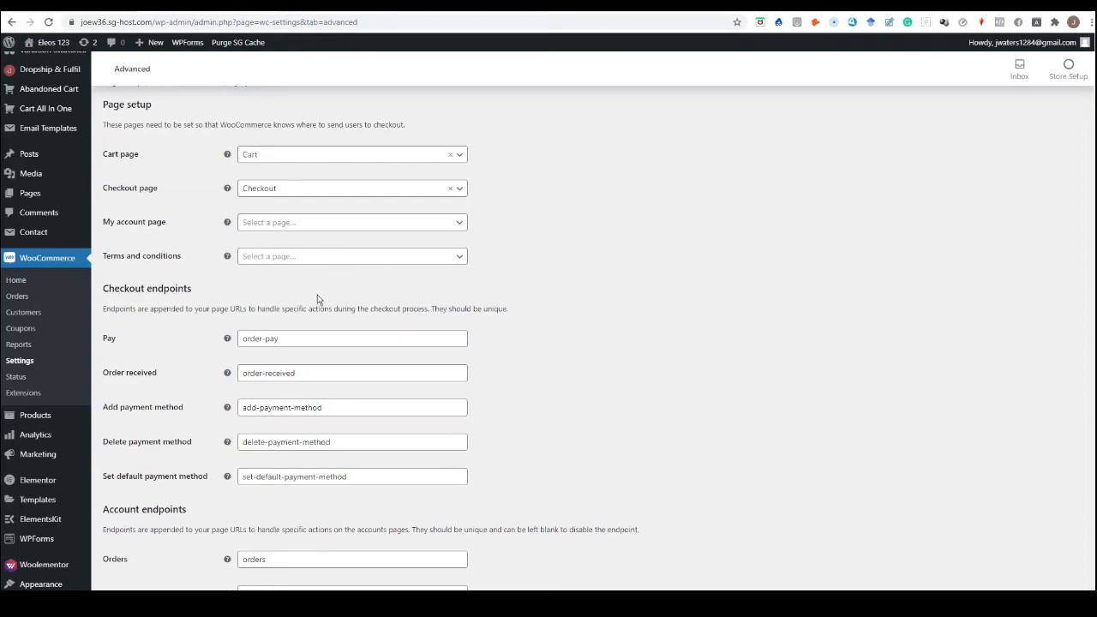
{"action": "mouse_move", "coordinate": [71, 434]}
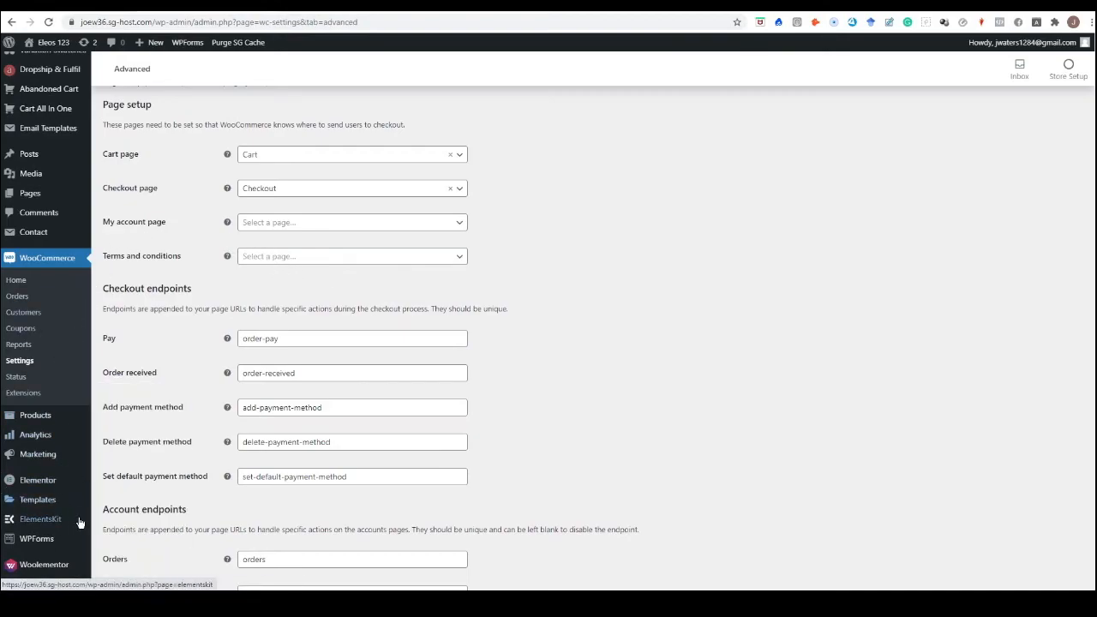
{"action": "scroll", "coordinate": [103, 486], "scroll_direction": "down", "scroll_amount": 1}
{"action": "scroll", "coordinate": [114, 491], "scroll_direction": "up", "scroll_amount": 1}
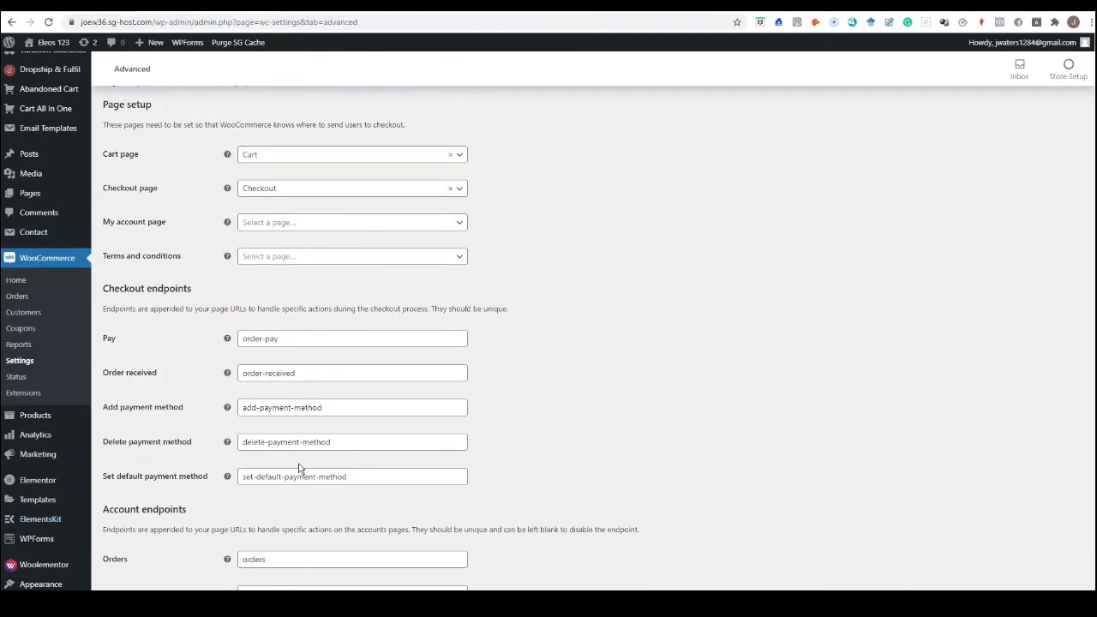
{"action": "scroll", "coordinate": [378, 402], "scroll_direction": "up", "scroll_amount": 1}
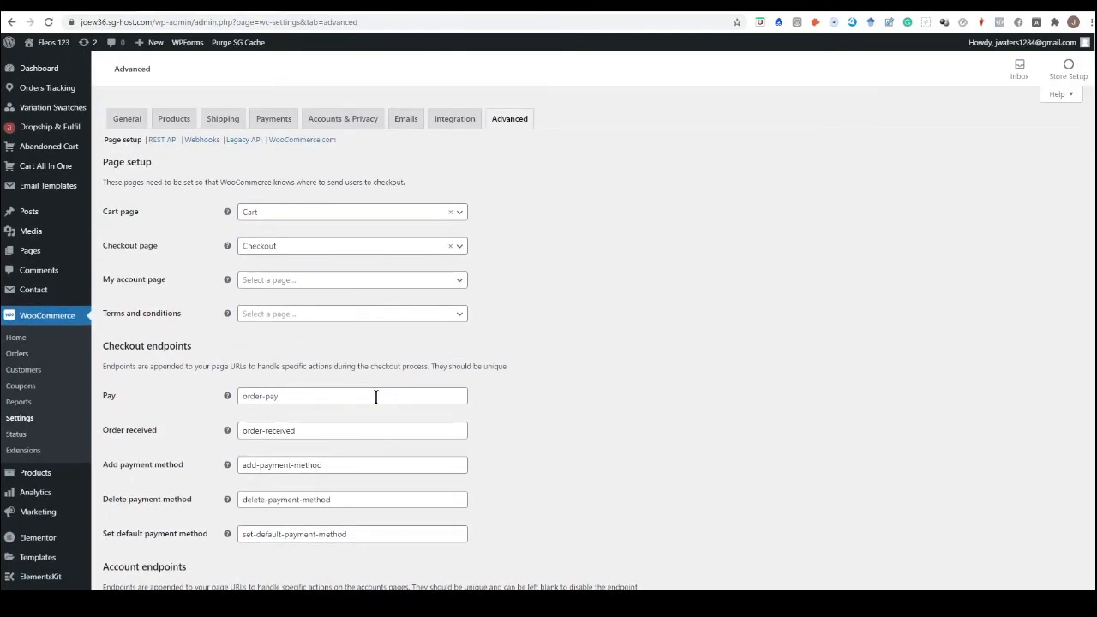